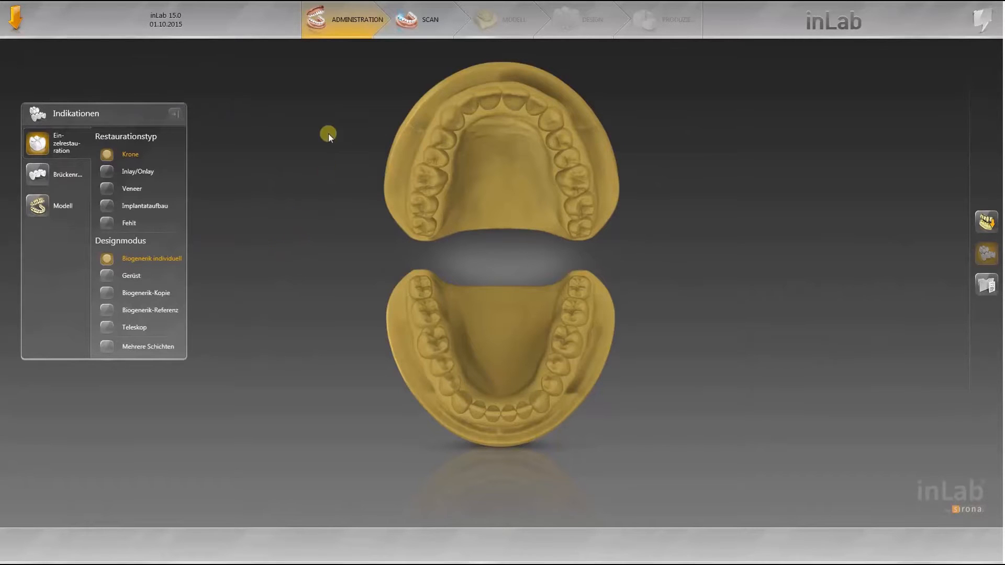
# Step: Switch to the Scan phase and confirm the base plate clearance notice
pyautogui.click(419, 22)
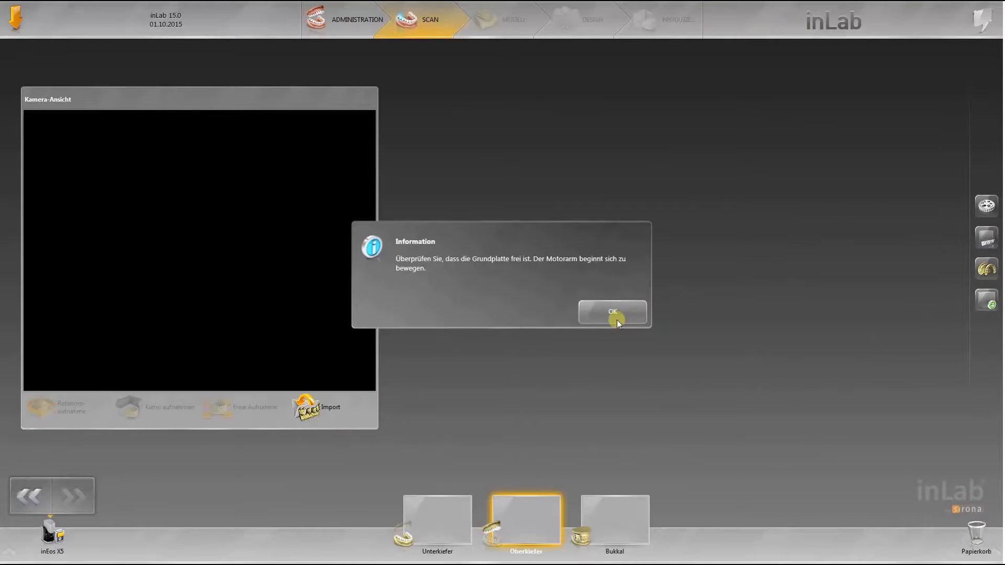
pyautogui.click(618, 318)
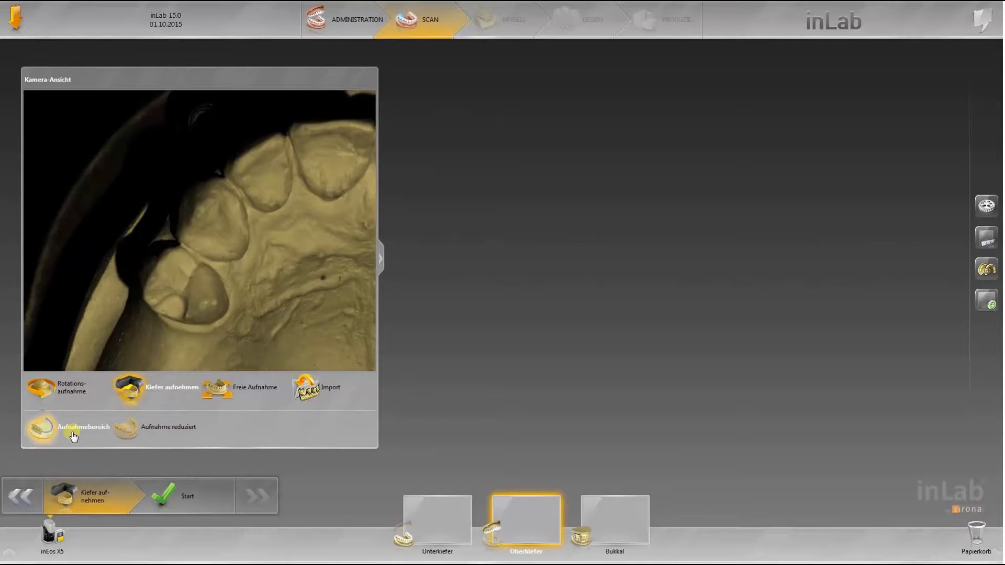
# Step: Set the model options to full model calculation and start scanning the upper jaw
pyautogui.click(987, 270)
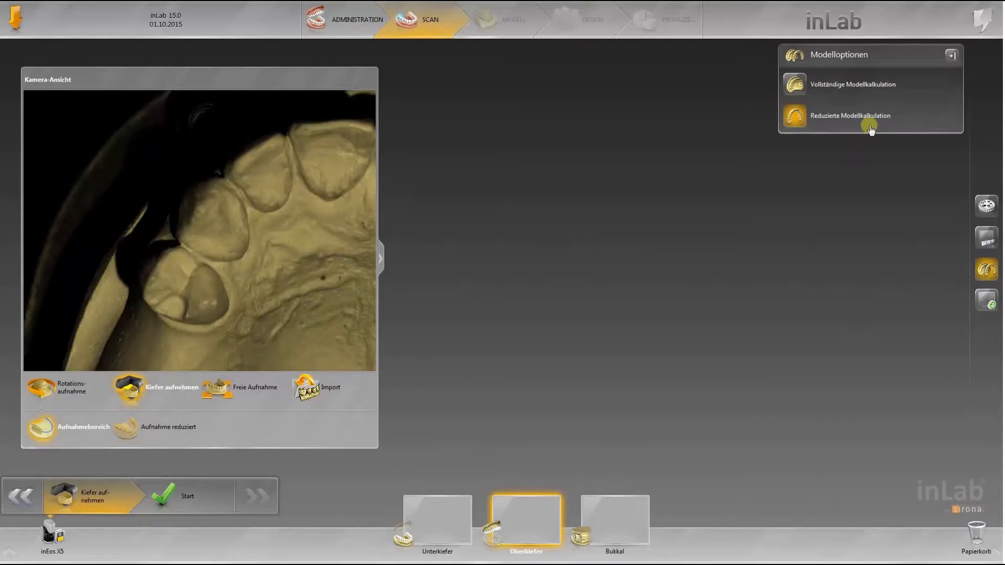
pyautogui.click(831, 84)
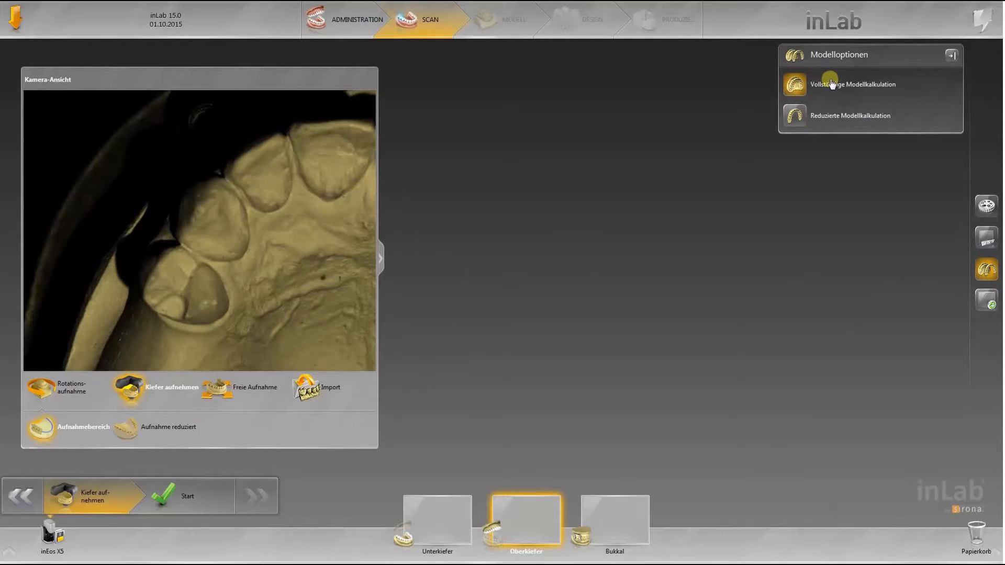
pyautogui.click(191, 498)
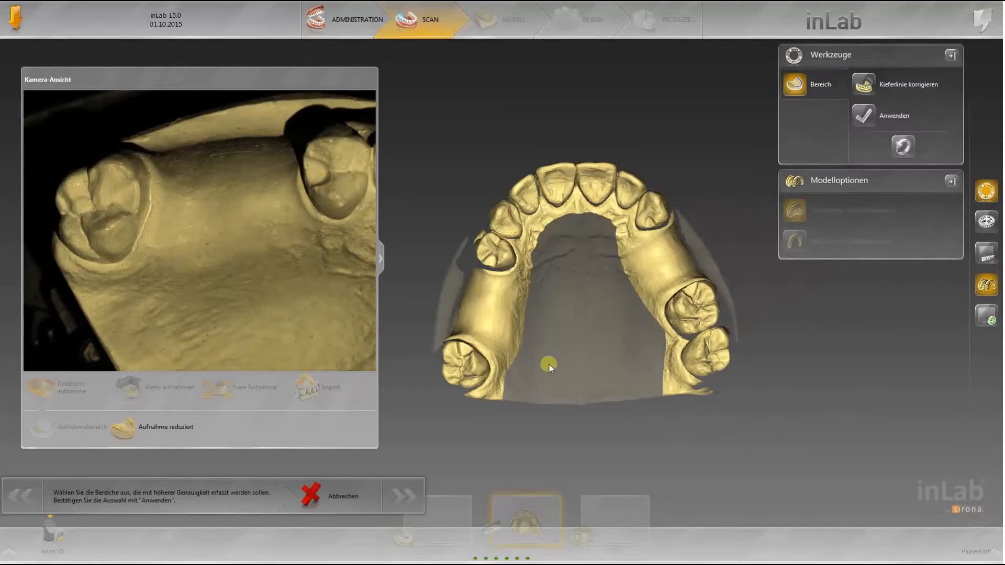
# Step: Mark the left and right tooth regions for higher-accuracy capture and apply the selection
pyautogui.moveTo(457, 410); pyautogui.dragTo(492, 268)
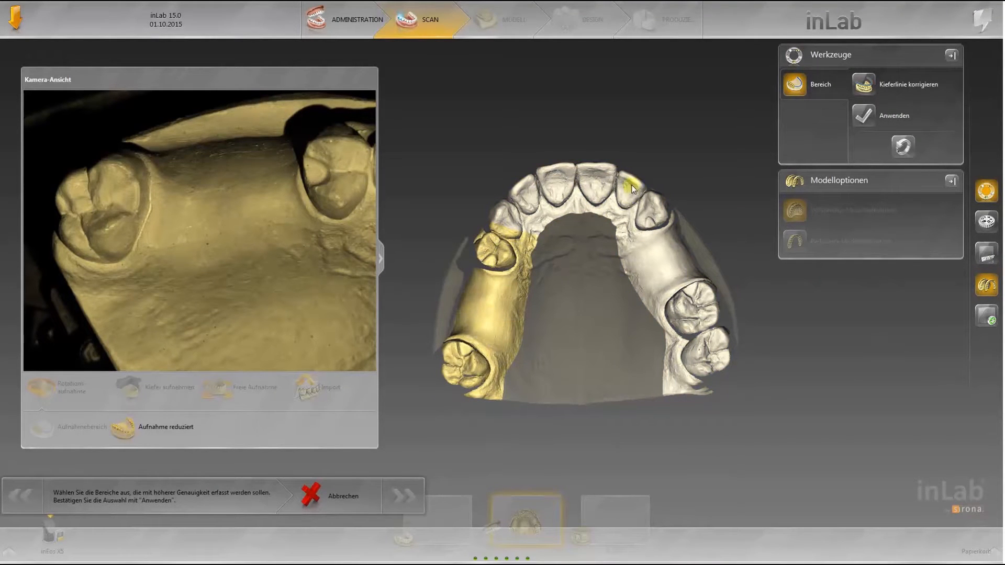
pyautogui.moveTo(630, 185)
pyautogui.mouseDown()
pyautogui.moveTo(685, 264)
pyautogui.moveTo(712, 339)
pyautogui.mouseUp()
pyautogui.click(866, 116)
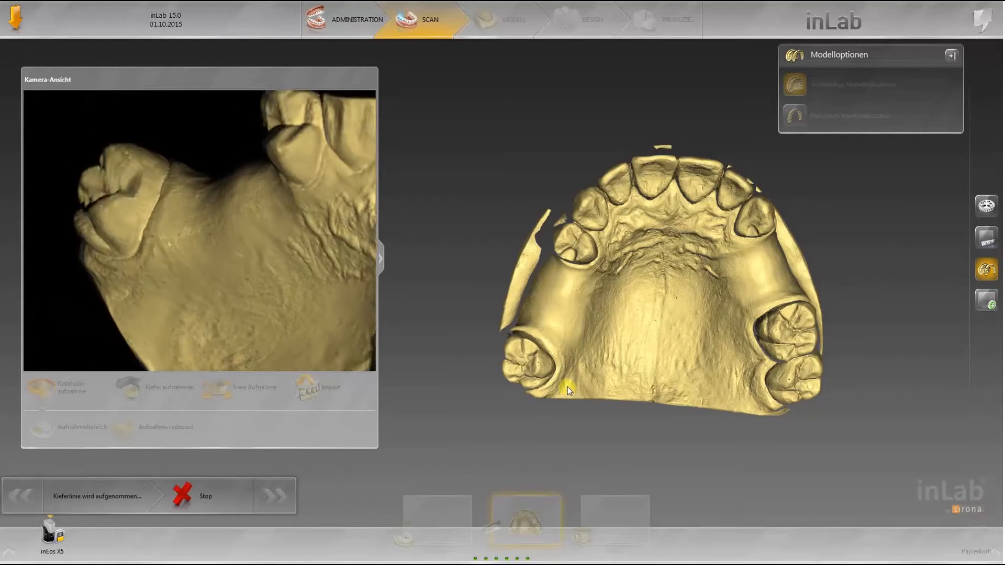
# Step: Continue the upper jaw scan to completion and advance to the Model phase
pyautogui.moveTo(704, 269); pyautogui.dragTo(703, 269)
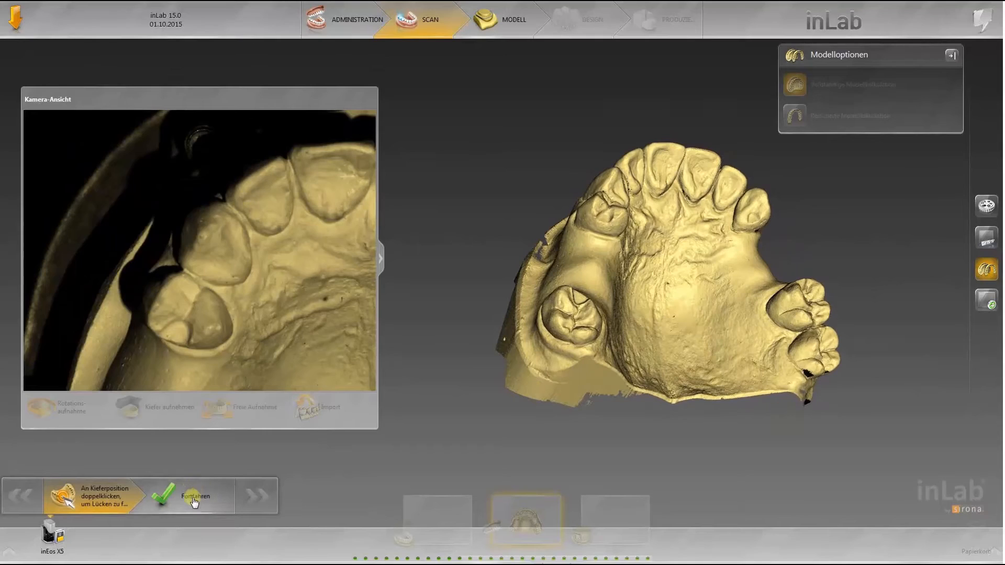
pyautogui.moveTo(581, 425); pyautogui.dragTo(734, 396)
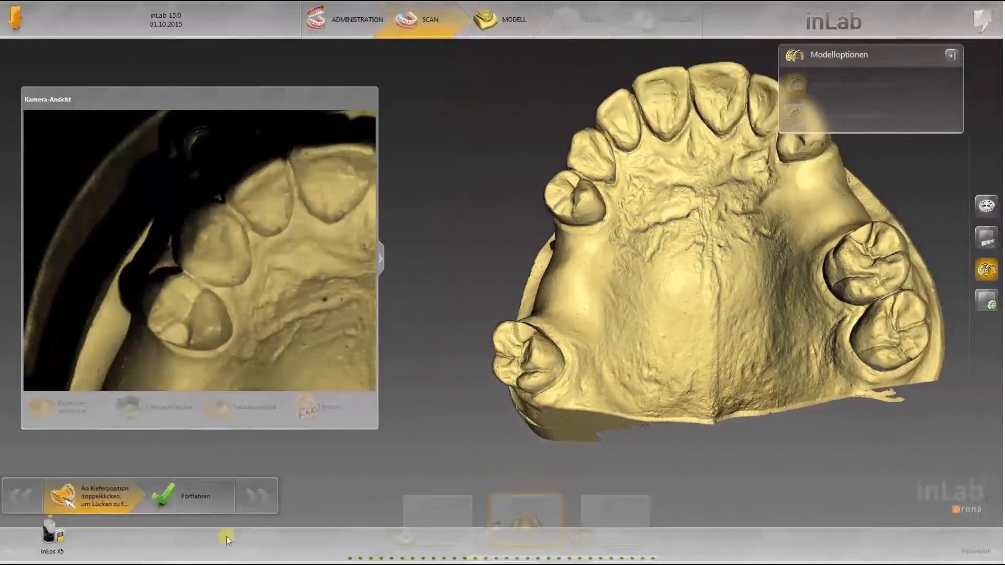
pyautogui.click(194, 500)
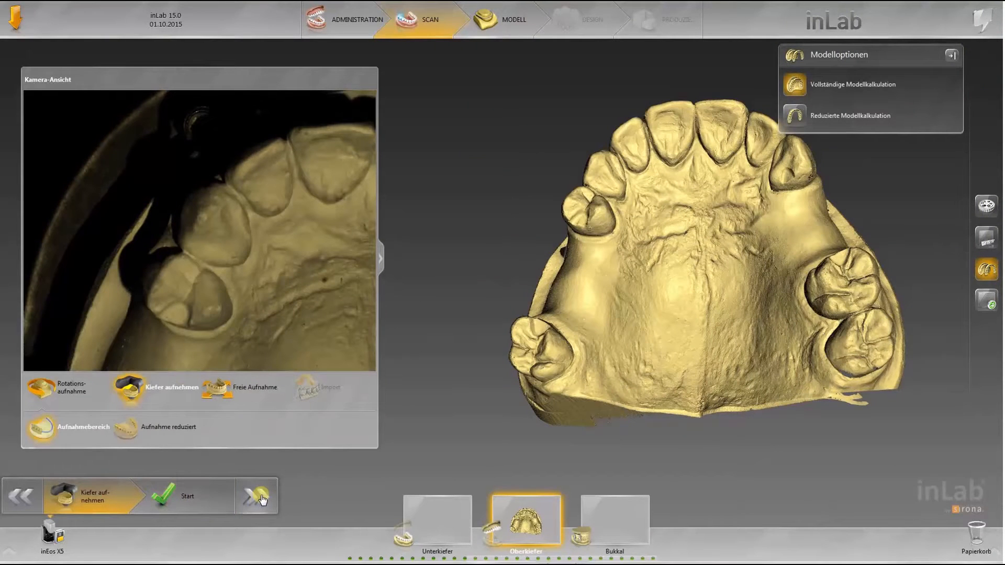
pyautogui.click(262, 499)
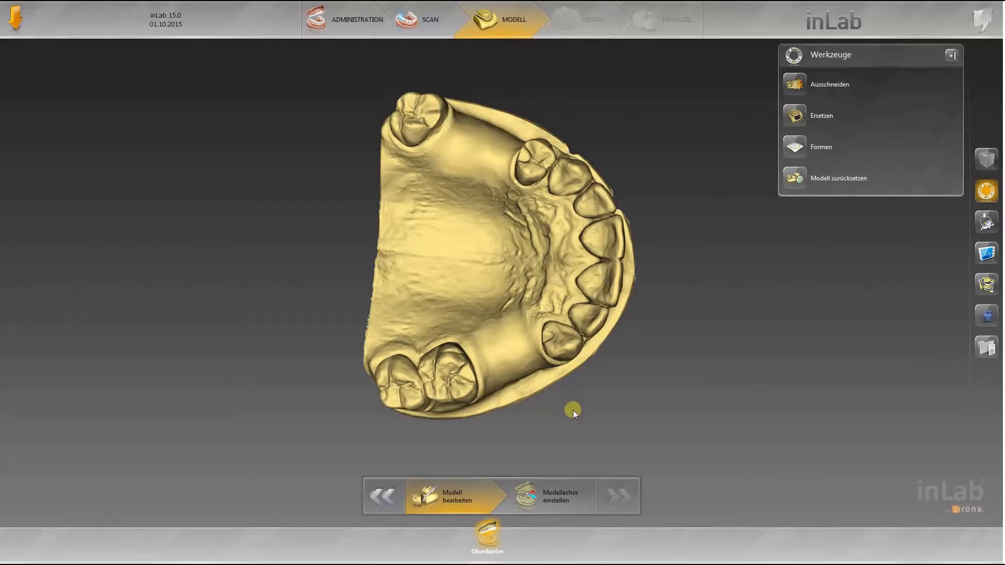
# Step: Set the model axis by adjusting the jaw in the occlusal, front and side views
pyautogui.click(557, 504)
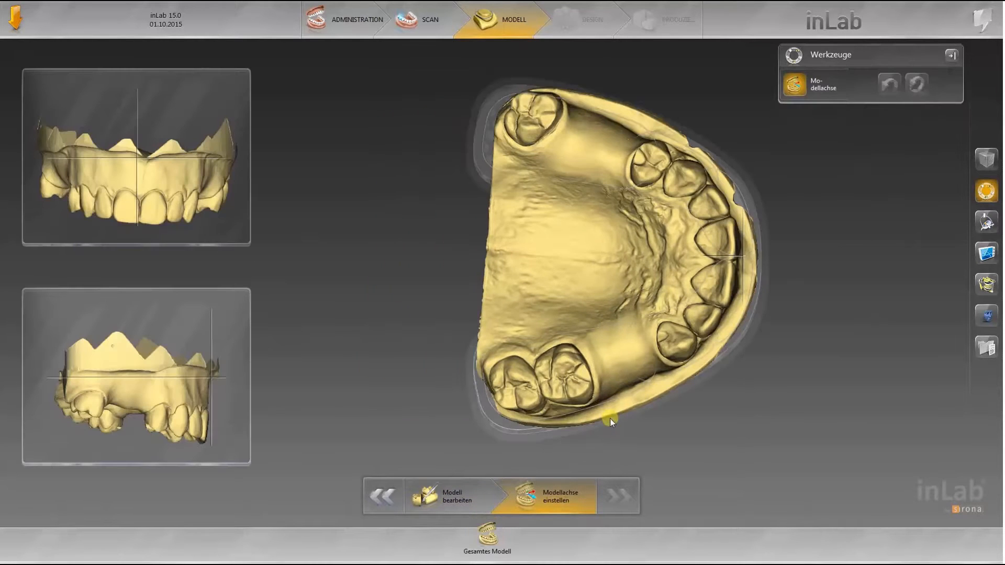
pyautogui.moveTo(631, 365); pyautogui.dragTo(579, 322)
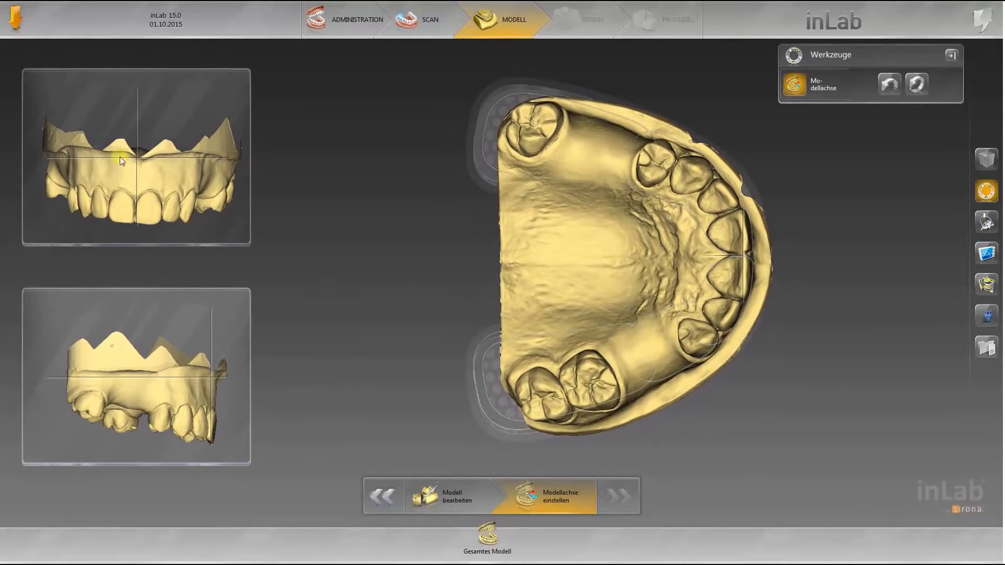
pyautogui.moveTo(205, 180); pyautogui.dragTo(179, 57)
pyautogui.moveTo(197, 310); pyautogui.dragTo(211, 317)
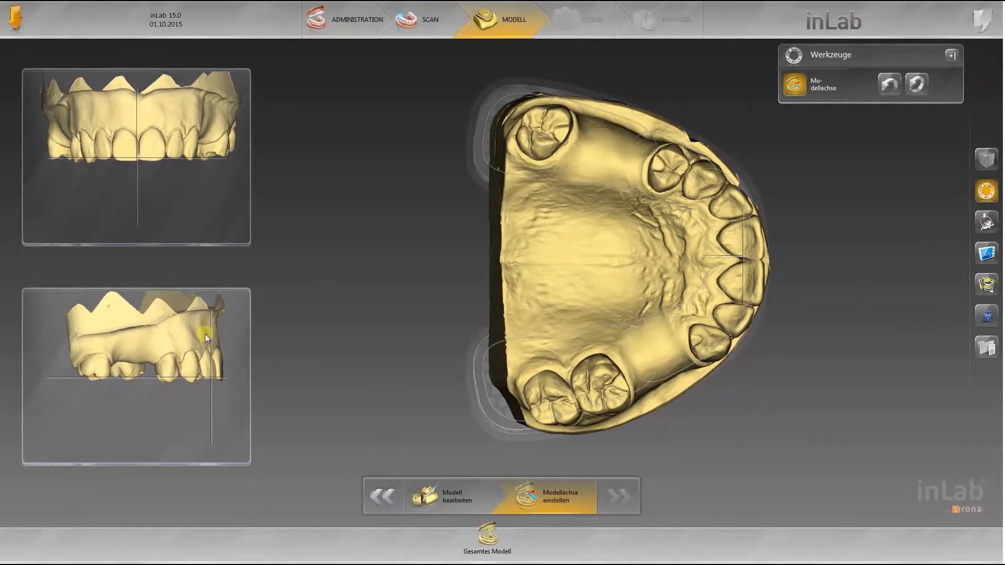
pyautogui.moveTo(655, 269); pyautogui.dragTo(649, 263)
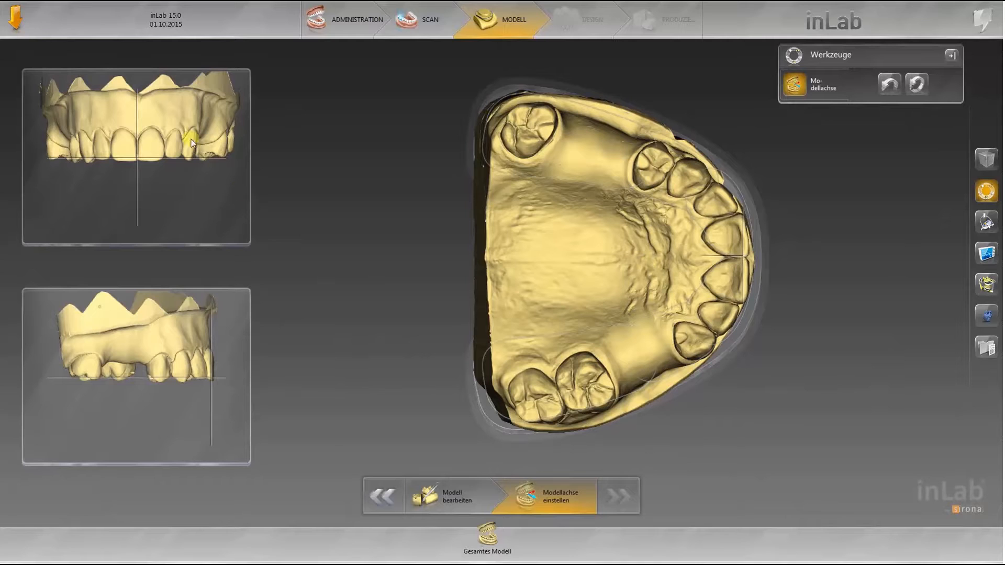
# Step: Launch the Partial Framework application
pyautogui.click(16, 21)
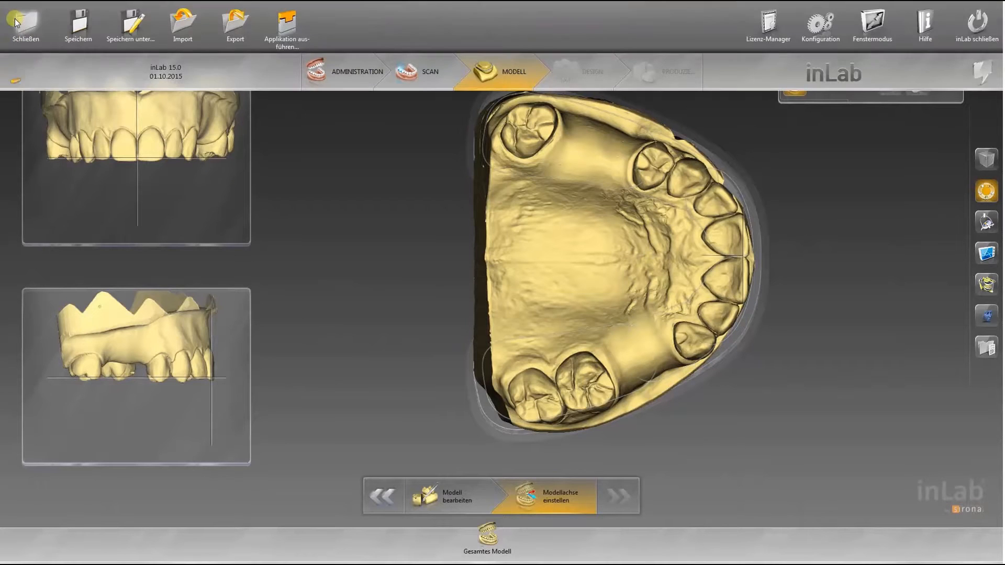
pyautogui.click(289, 26)
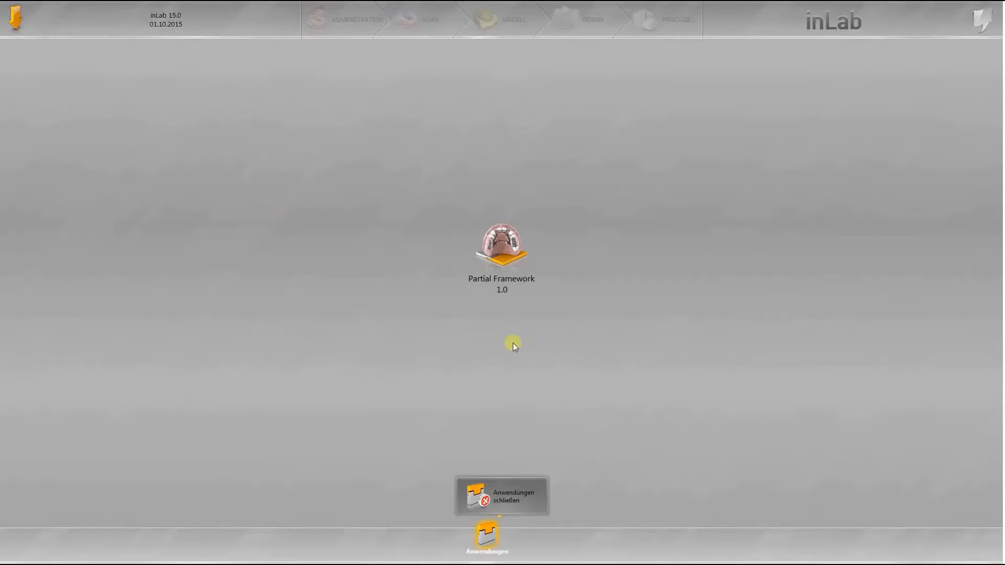
pyautogui.click(502, 245)
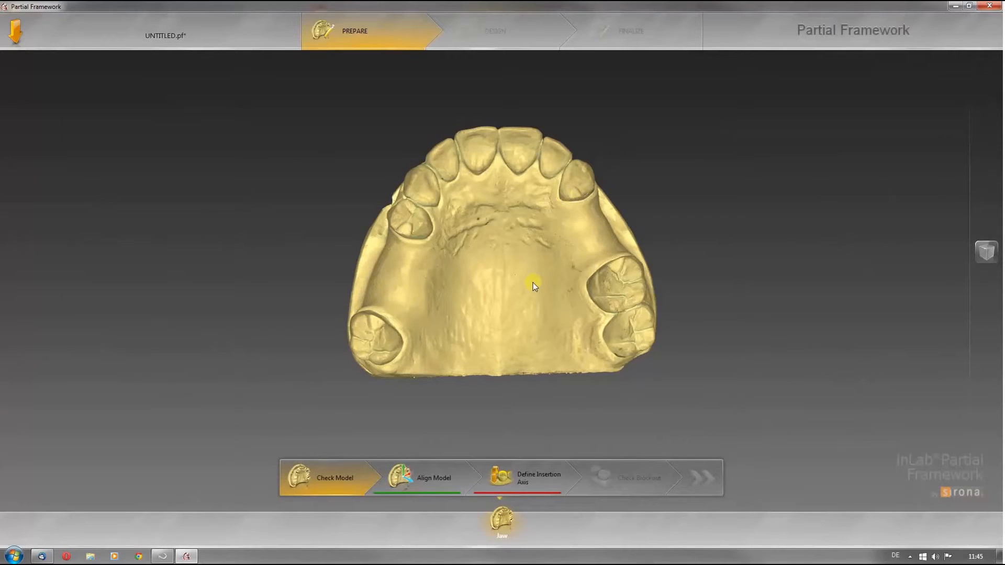
# Step: Align the jaw model and move on to defining the insertion axis
pyautogui.moveTo(533, 282); pyautogui.dragTo(498, 401)
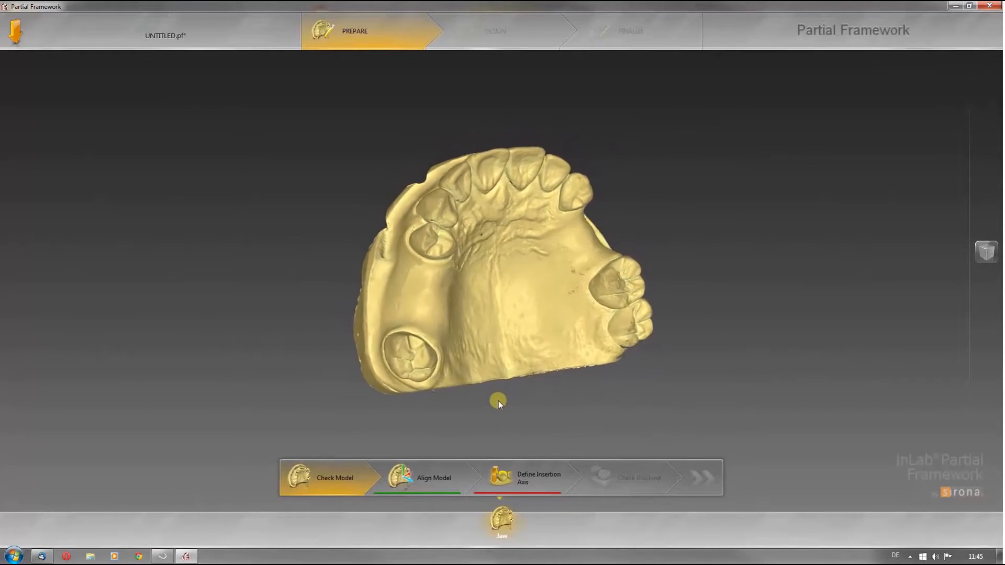
pyautogui.click(428, 484)
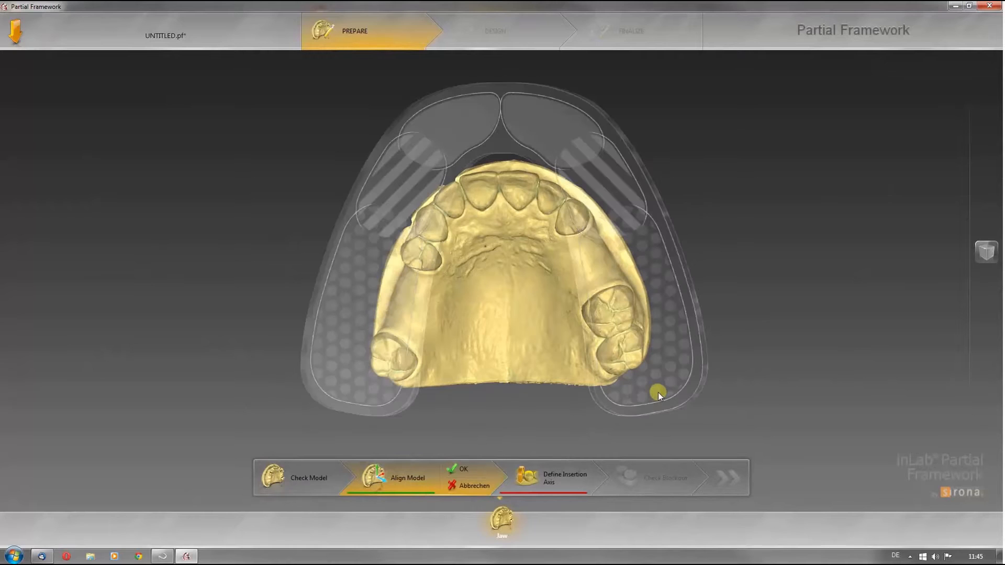
pyautogui.click(556, 479)
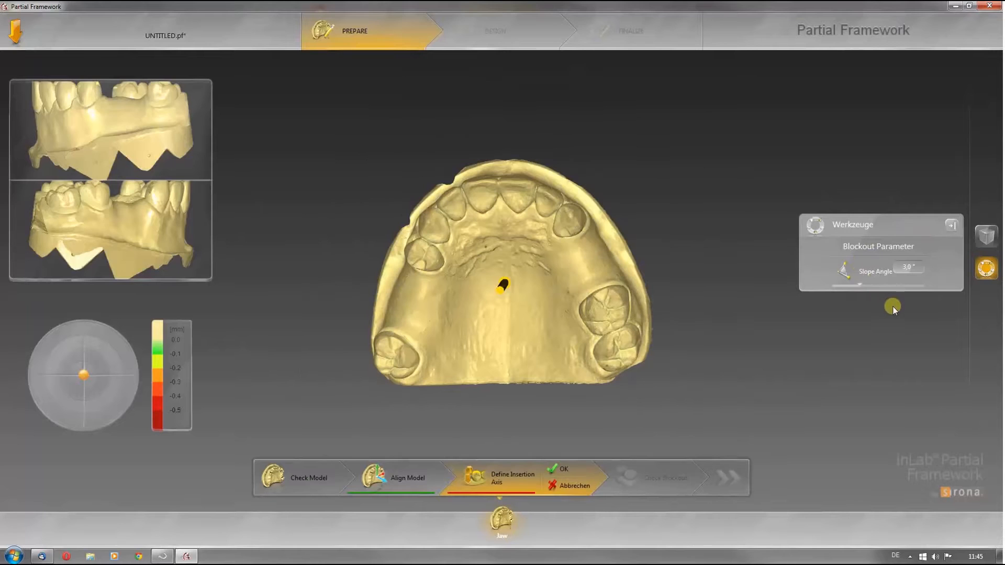
# Step: Tilt the insertion axis with the orientation control and confirm it
pyautogui.moveTo(77, 383)
pyautogui.mouseDown()
pyautogui.moveTo(99, 378)
pyautogui.moveTo(87, 364)
pyautogui.moveTo(67, 365)
pyautogui.moveTo(63, 379)
pyautogui.moveTo(80, 377)
pyautogui.moveTo(81, 367)
pyautogui.moveTo(66, 375)
pyautogui.mouseUp()
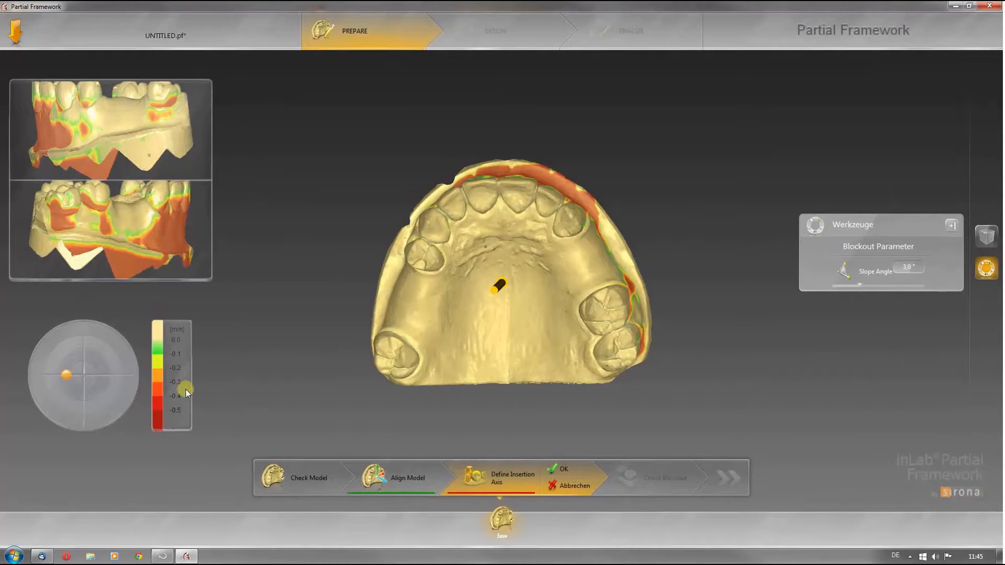
pyautogui.moveTo(300, 373)
pyautogui.mouseDown()
pyautogui.moveTo(366, 397)
pyautogui.moveTo(482, 398)
pyautogui.moveTo(403, 259)
pyautogui.moveTo(450, 235)
pyautogui.moveTo(576, 224)
pyautogui.moveTo(434, 325)
pyautogui.moveTo(423, 286)
pyautogui.moveTo(34, 388)
pyautogui.moveTo(91, 358)
pyautogui.mouseUp()
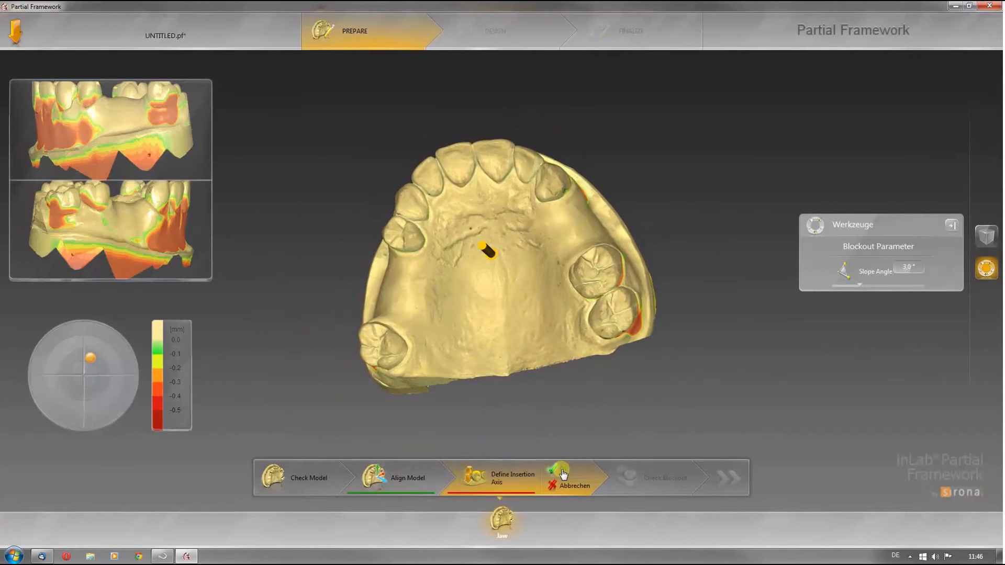
pyautogui.click(559, 471)
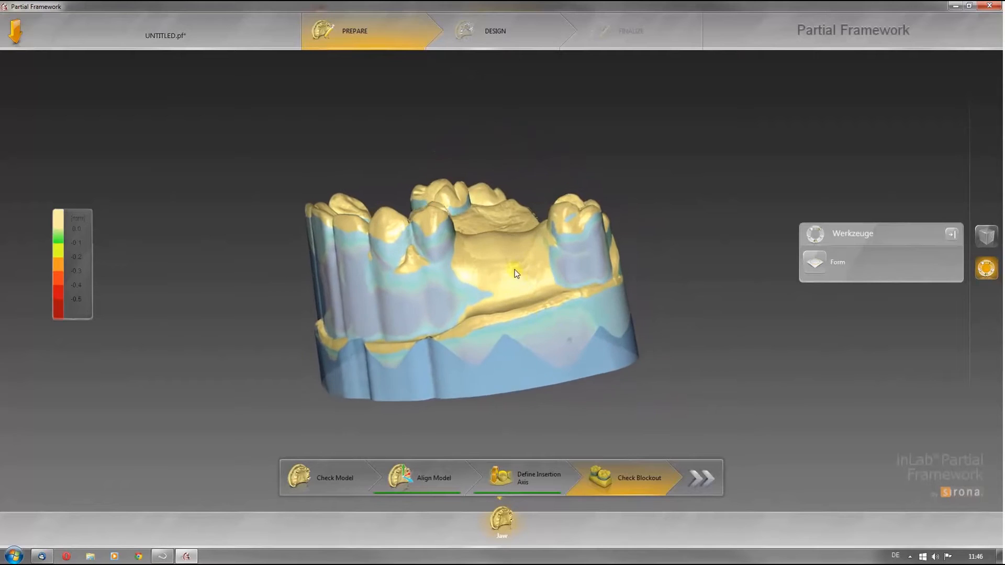
# Step: Open the Form tool and pick the Remove brush with a 2.03 mm size
pyautogui.rightClick(512, 268)
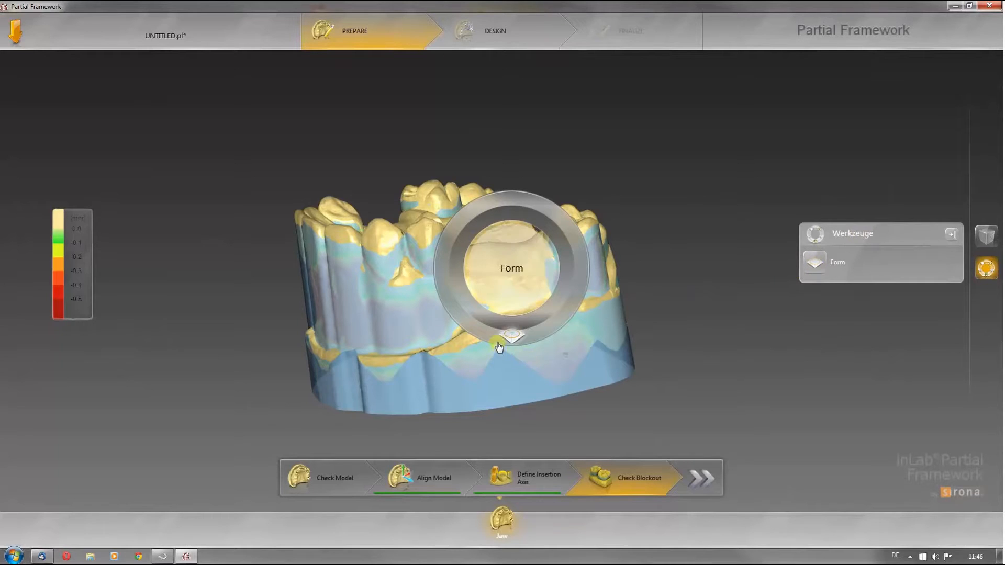
pyautogui.click(512, 335)
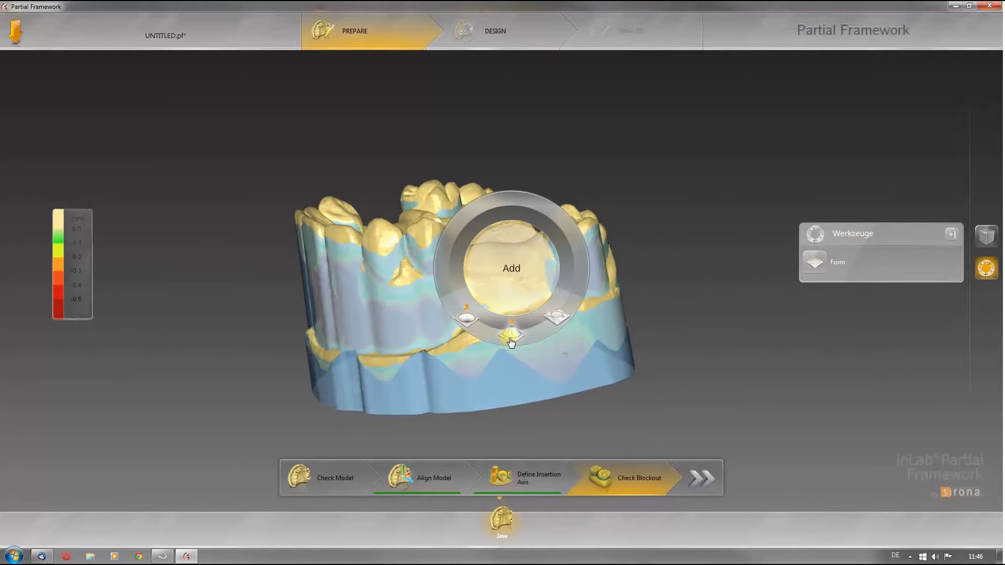
pyautogui.click(557, 318)
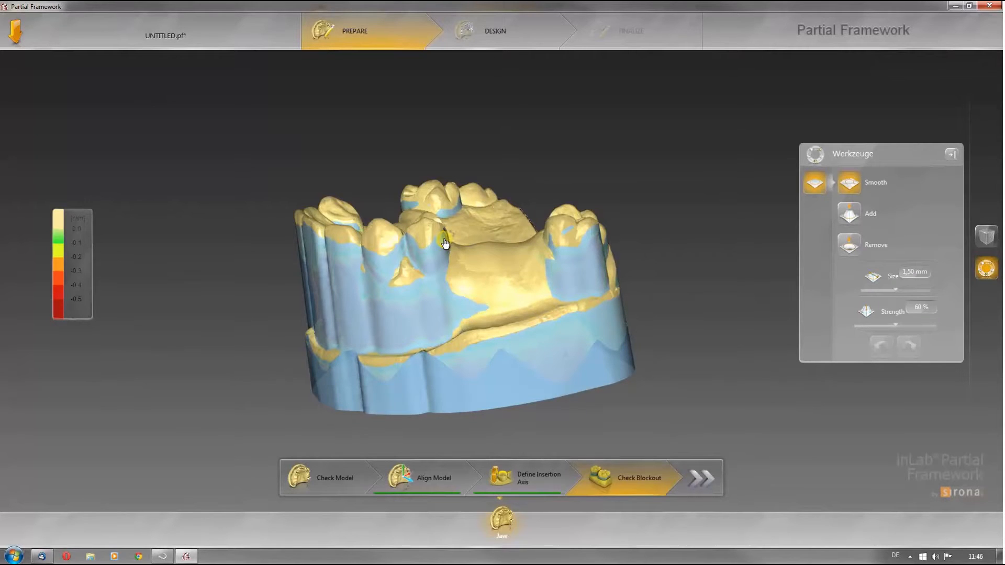
pyautogui.press('space')
pyautogui.press('space')
pyautogui.scroll(4, 447, 237)
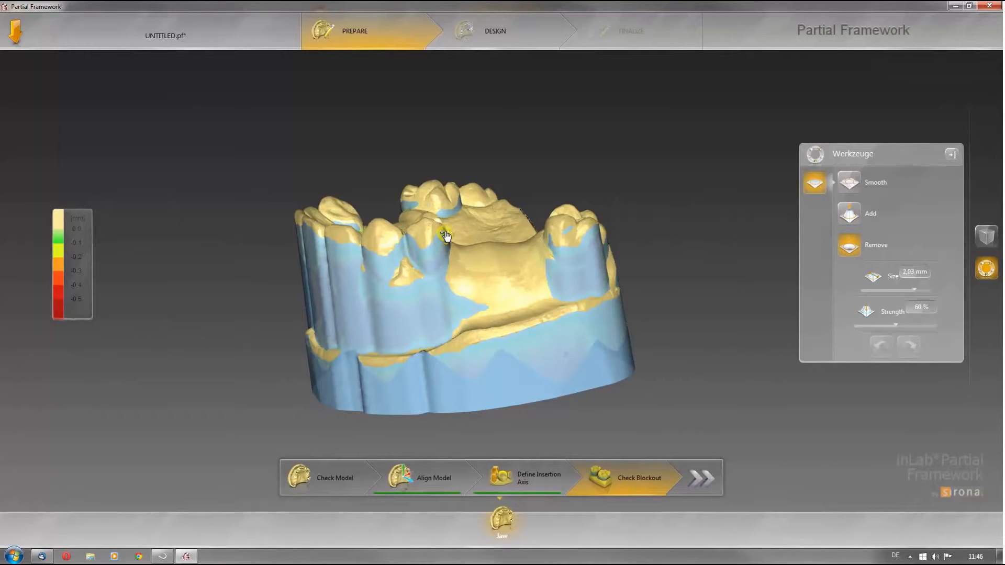
# Step: Remove excess blockout material from the tooth surfaces with the Remove brush
pyautogui.moveTo(436, 245); pyautogui.dragTo(422, 251)
pyautogui.moveTo(479, 241); pyautogui.dragTo(474, 248, button='middle')
pyautogui.scroll(3, 473, 249)
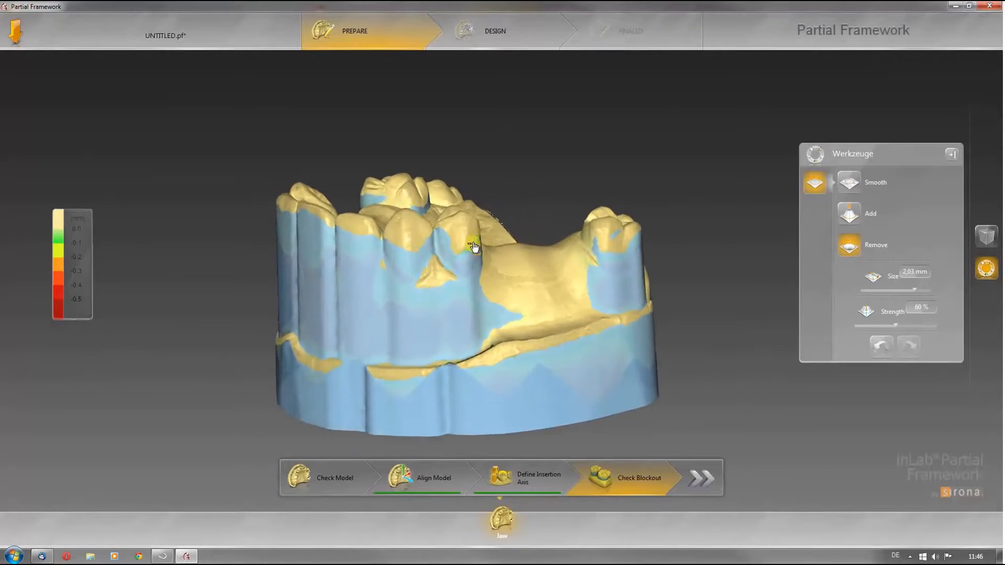
pyautogui.moveTo(457, 252)
pyautogui.mouseDown()
pyautogui.moveTo(445, 247)
pyautogui.moveTo(439, 257)
pyautogui.moveTo(435, 234)
pyautogui.moveTo(435, 258)
pyautogui.mouseUp()
pyautogui.moveTo(573, 252)
pyautogui.mouseDown(button='middle')
pyautogui.moveTo(648, 268)
pyautogui.moveTo(503, 227)
pyautogui.mouseUp(button='middle')
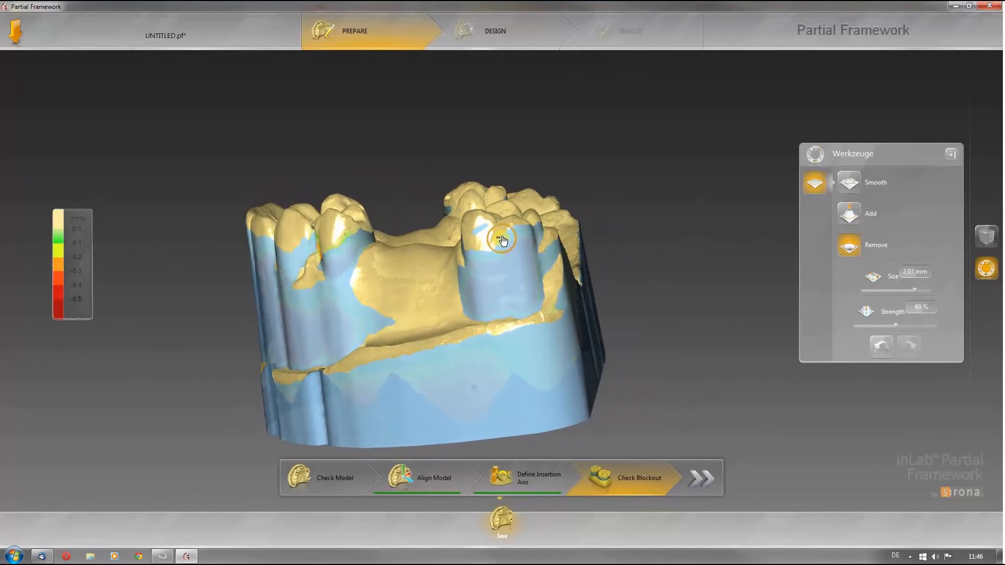
pyautogui.moveTo(516, 239)
pyautogui.mouseDown()
pyautogui.moveTo(531, 252)
pyautogui.moveTo(503, 252)
pyautogui.moveTo(522, 246)
pyautogui.mouseUp()
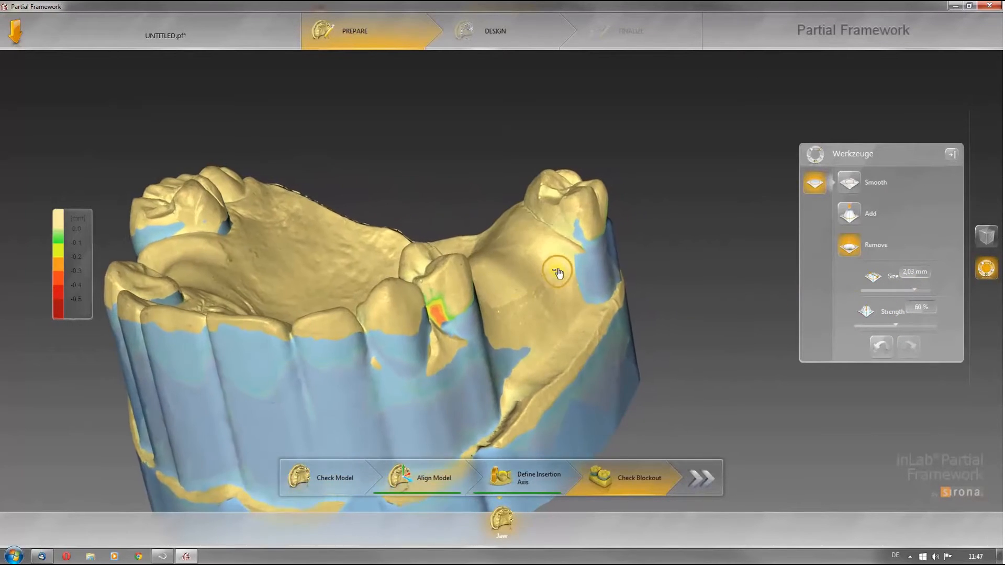
# Step: Switch to the Add brush and add blockout material near the premolar
pyautogui.press('space')
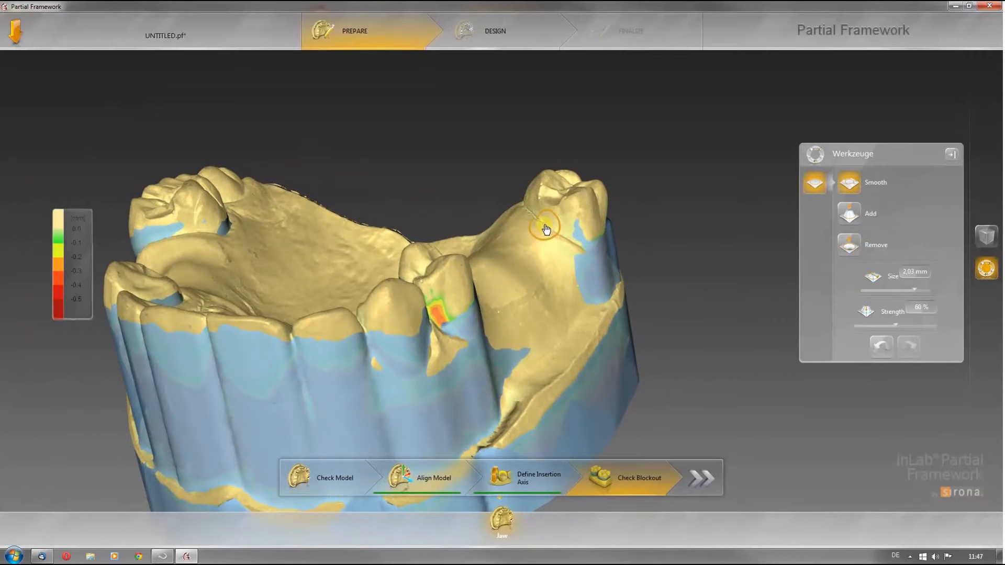
pyautogui.press('space')
pyautogui.moveTo(547, 224); pyautogui.dragTo(525, 212)
pyautogui.moveTo(580, 236); pyautogui.dragTo(376, 329, button='right')
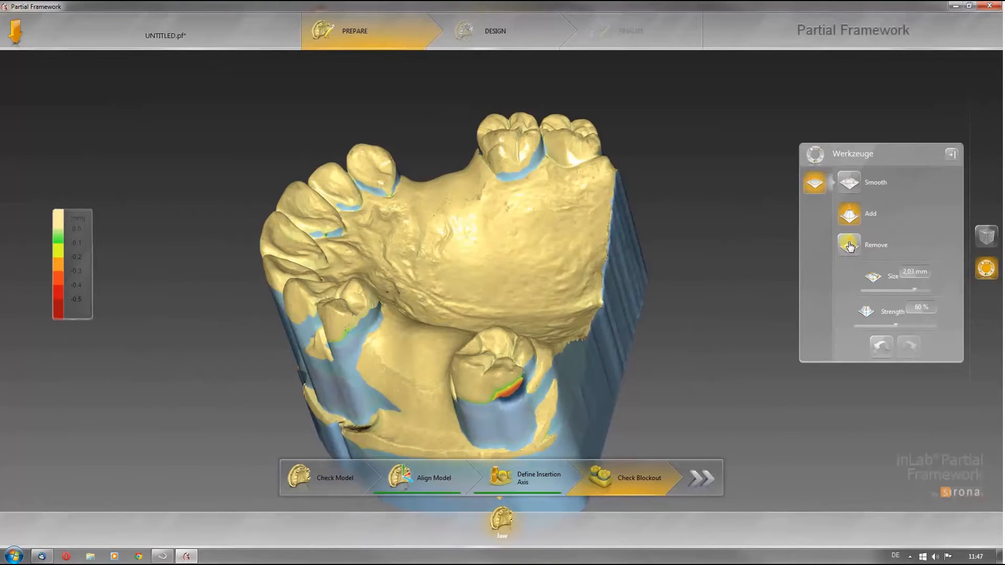
# Step: Select the Smooth brush and smooth the blockout surface around the teeth
pyautogui.click(850, 182)
pyautogui.moveTo(385, 328)
pyautogui.mouseDown()
pyautogui.moveTo(376, 315)
pyautogui.moveTo(354, 334)
pyautogui.mouseUp()
pyautogui.moveTo(354, 333); pyautogui.dragTo(595, 356, button='right')
pyautogui.moveTo(594, 356)
pyautogui.mouseDown()
pyautogui.moveTo(573, 331)
pyautogui.moveTo(584, 299)
pyautogui.moveTo(579, 312)
pyautogui.mouseUp()
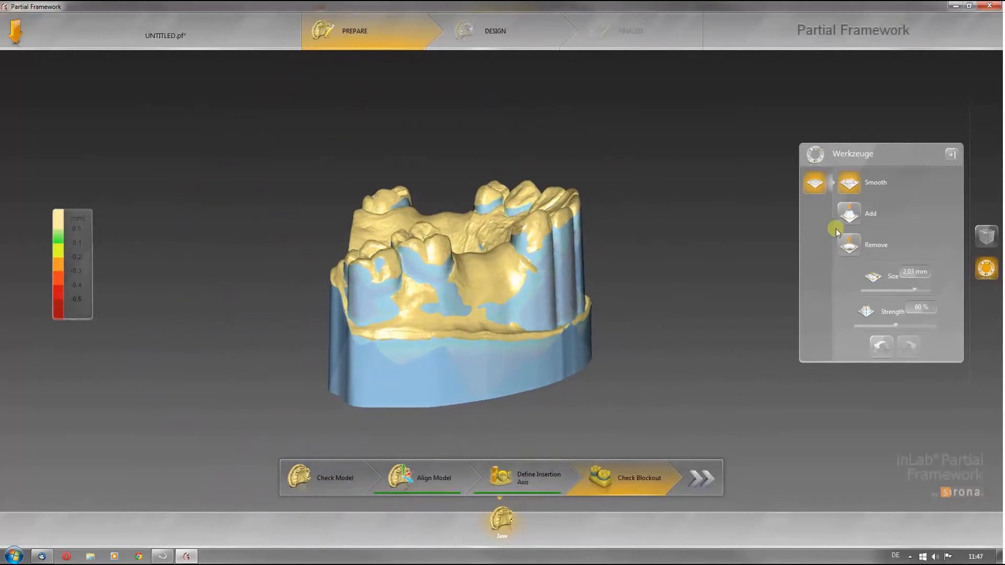
# Step: Switch back to the Remove brush and remove leftover blockout material around the premolar
pyautogui.click(849, 246)
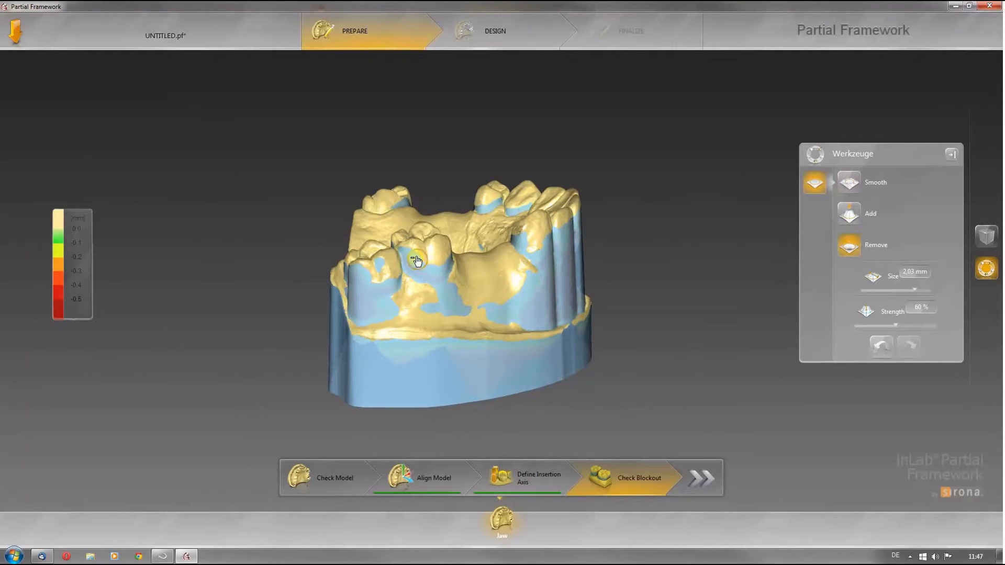
pyautogui.moveTo(417, 271)
pyautogui.mouseDown()
pyautogui.moveTo(407, 255)
pyautogui.moveTo(412, 266)
pyautogui.mouseUp()
pyautogui.moveTo(412, 265); pyautogui.dragTo(367, 263, button='middle')
pyautogui.moveTo(480, 263)
pyautogui.mouseDown(button='middle')
pyautogui.moveTo(514, 257)
pyautogui.moveTo(536, 276)
pyautogui.moveTo(473, 284)
pyautogui.mouseUp(button='middle')
pyautogui.moveTo(473, 284); pyautogui.dragTo(476, 265)
pyautogui.moveTo(477, 265); pyautogui.dragTo(673, 247, button='middle')
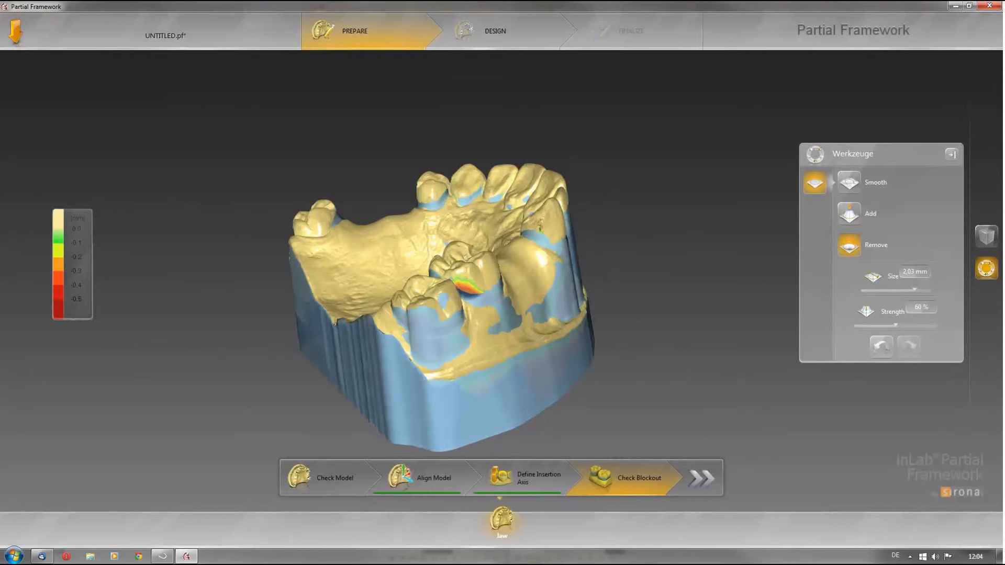
# Step: Proceed from the Prepare stage to the Design stage
pyautogui.click(958, 6)
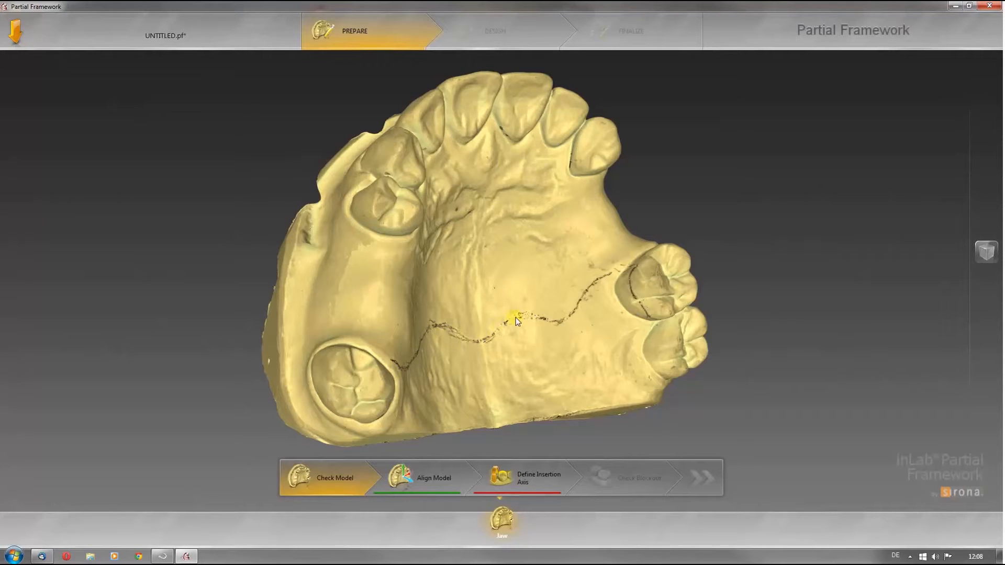
pyautogui.moveTo(606, 279)
pyautogui.mouseDown()
pyautogui.moveTo(633, 267)
pyautogui.moveTo(651, 320)
pyautogui.mouseUp()
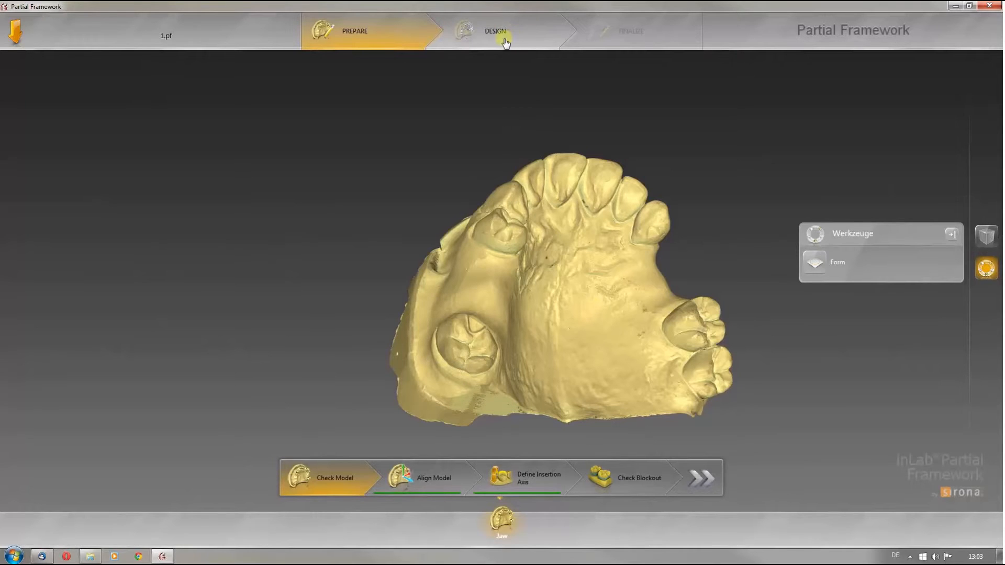
pyautogui.click(704, 479)
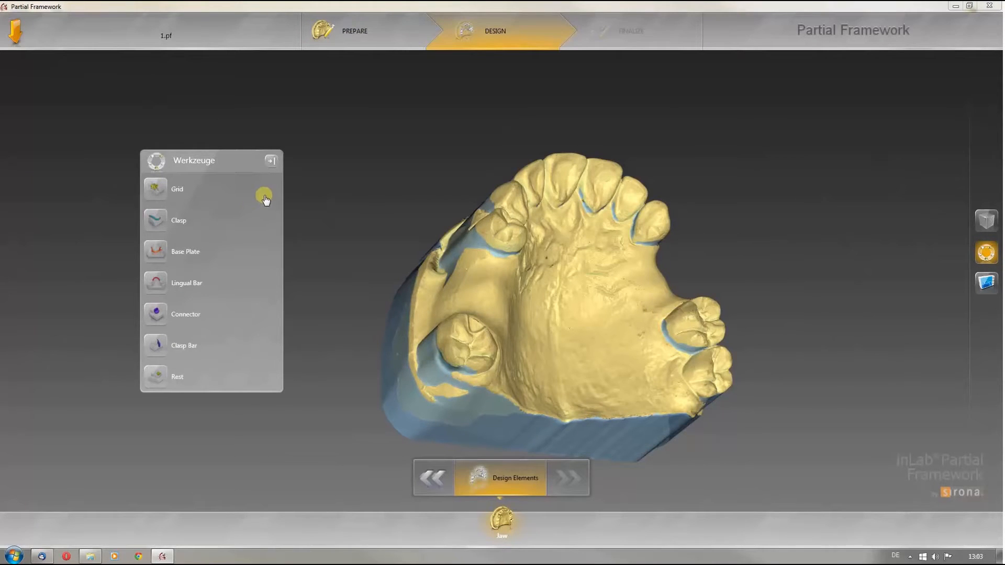
# Step: Browse each design element tool (Grid, Clasp, Base Plate, Lingual Bar, Connector, Clasp Bar, Rest) to review its settings
pyautogui.click(155, 189)
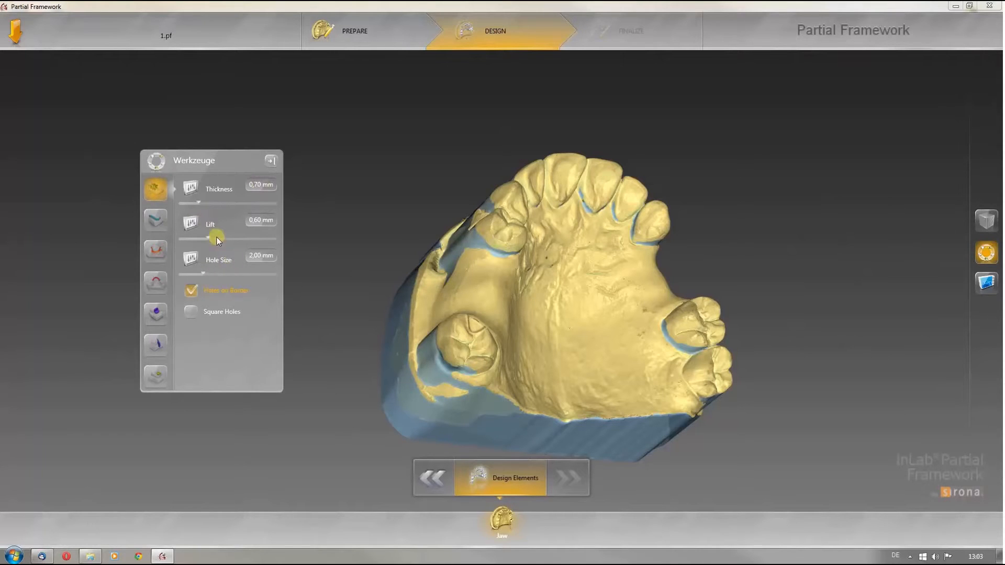
pyautogui.click(153, 220)
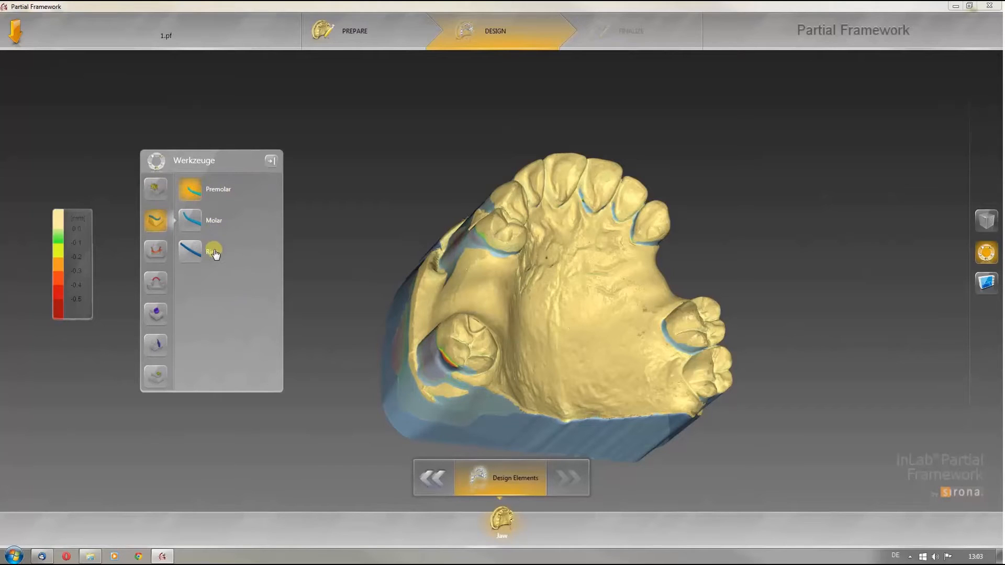
pyautogui.click(148, 254)
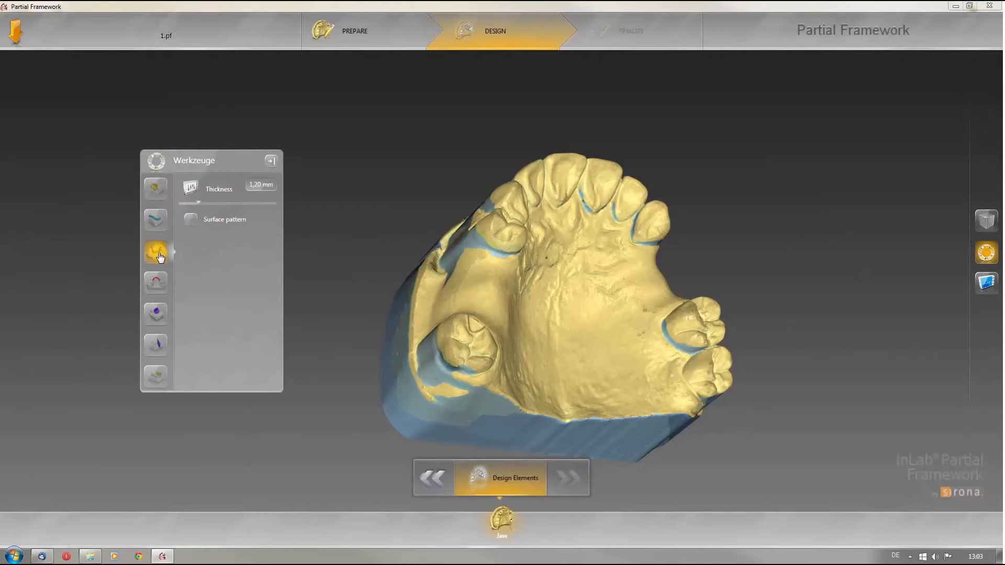
pyautogui.click(157, 285)
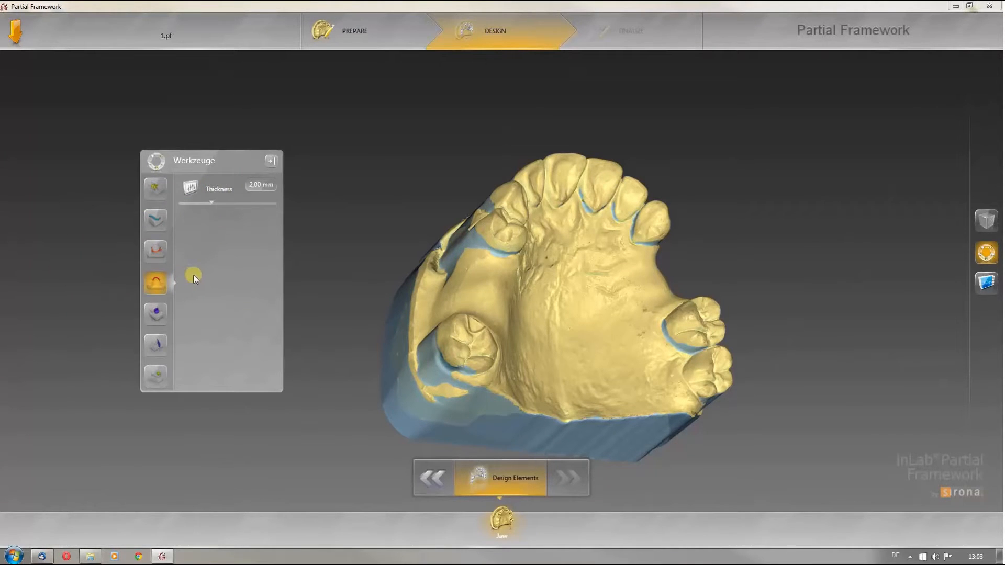
pyautogui.click(154, 321)
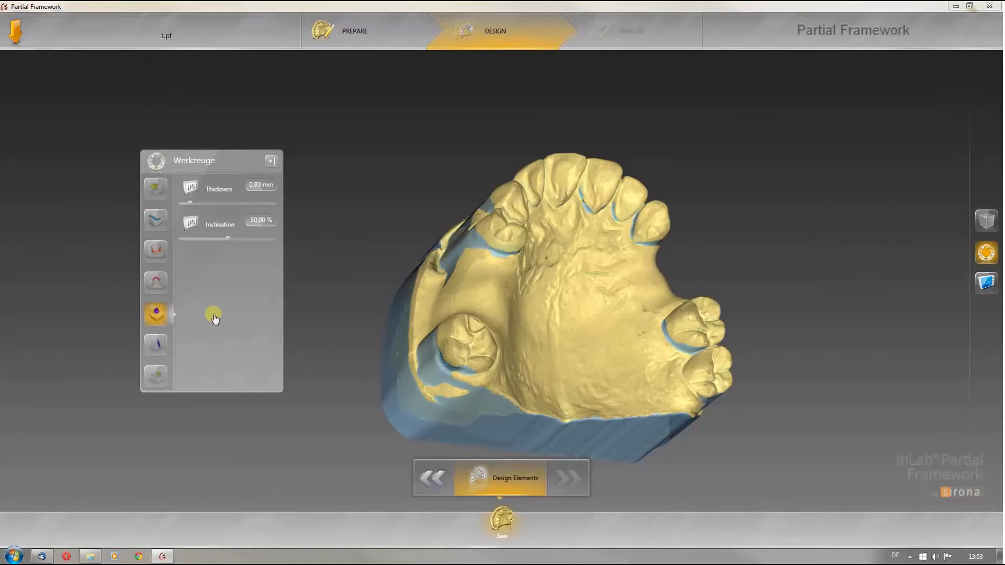
pyautogui.click(157, 346)
pyautogui.click(158, 379)
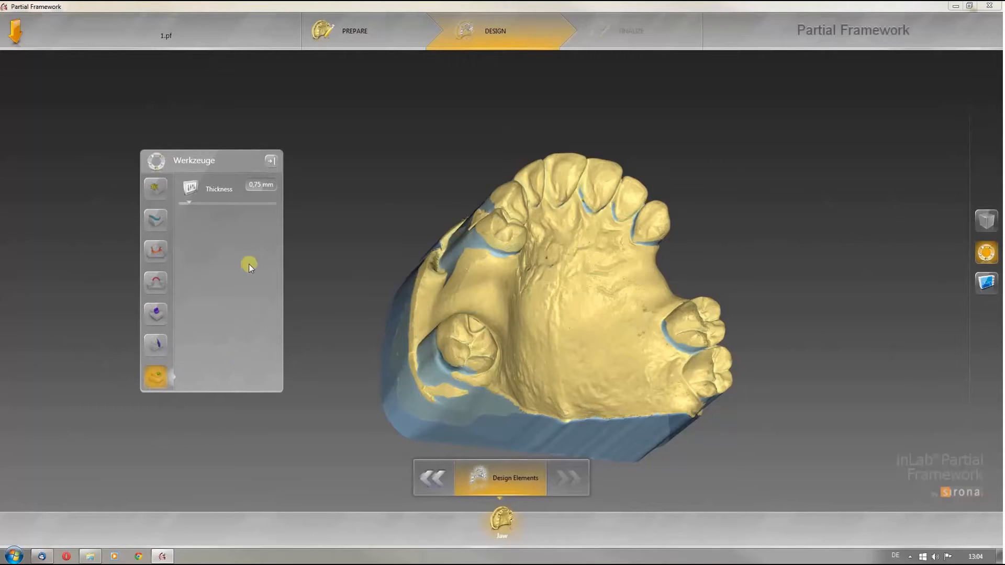
# Step: With the Grid tool, outline a retention grid on the ridge in the gap between the left-side teeth
pyautogui.click(158, 188)
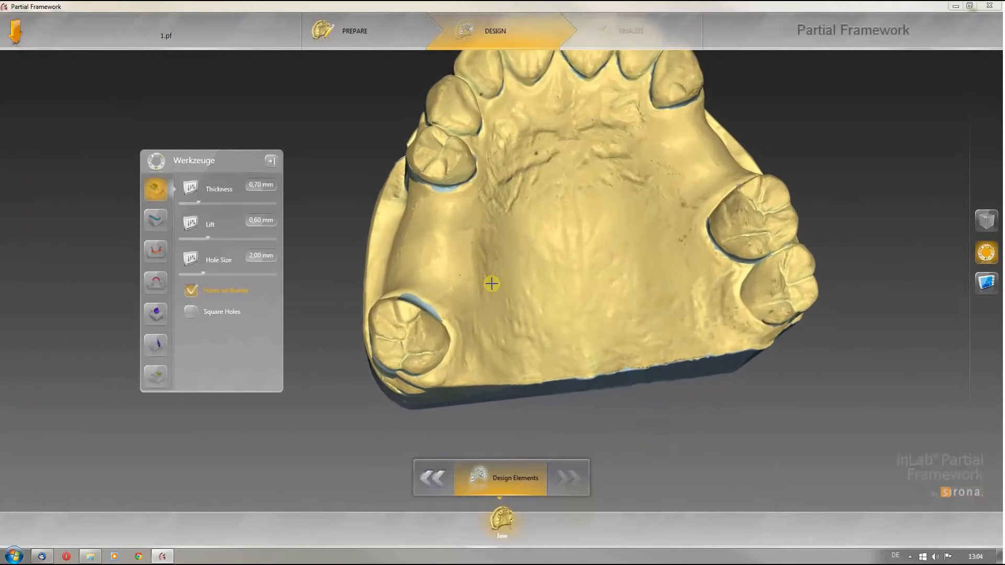
pyautogui.doubleClick(423, 176)
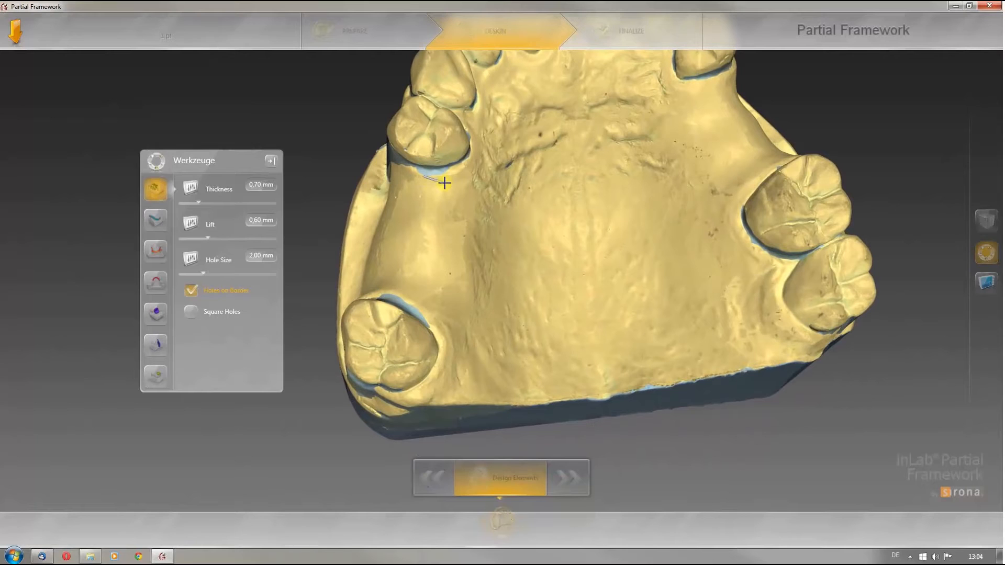
pyautogui.click(445, 184)
pyautogui.click(441, 284)
pyautogui.click(376, 289)
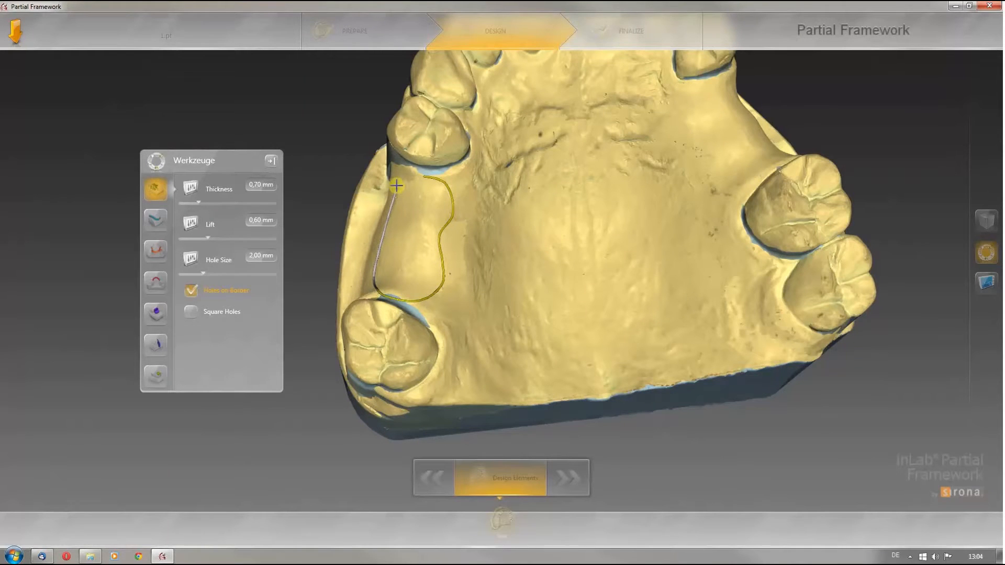
pyautogui.click(421, 175)
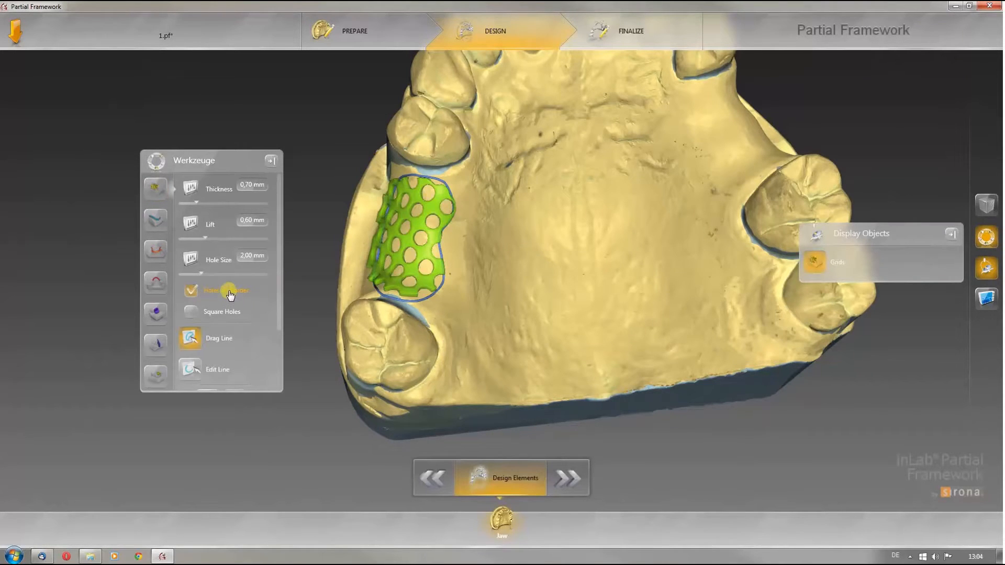
# Step: Try the grid with square holes and without holes on the border
pyautogui.click(224, 316)
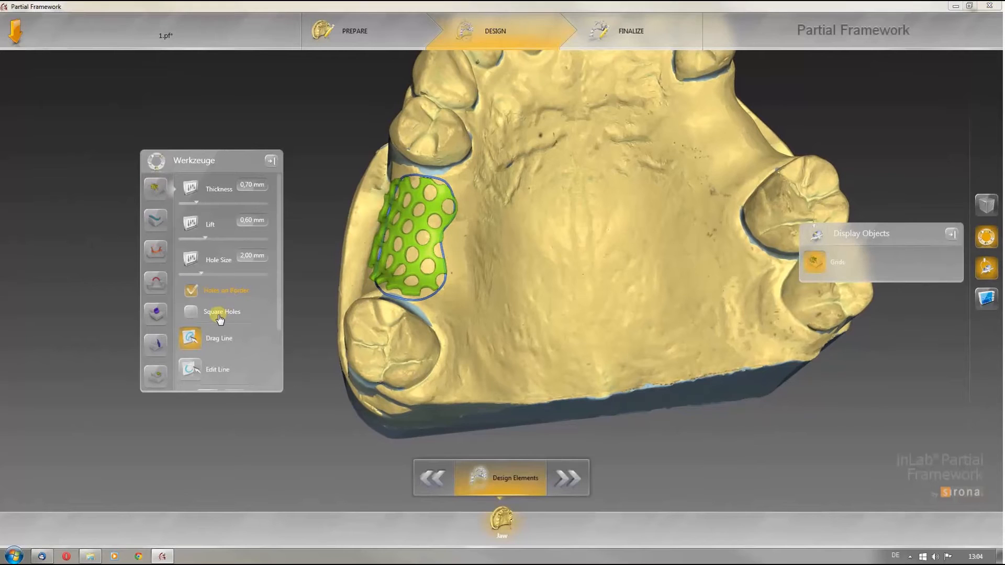
pyautogui.click(228, 296)
pyautogui.moveTo(274, 315); pyautogui.dragTo(270, 370)
pyautogui.click(236, 354)
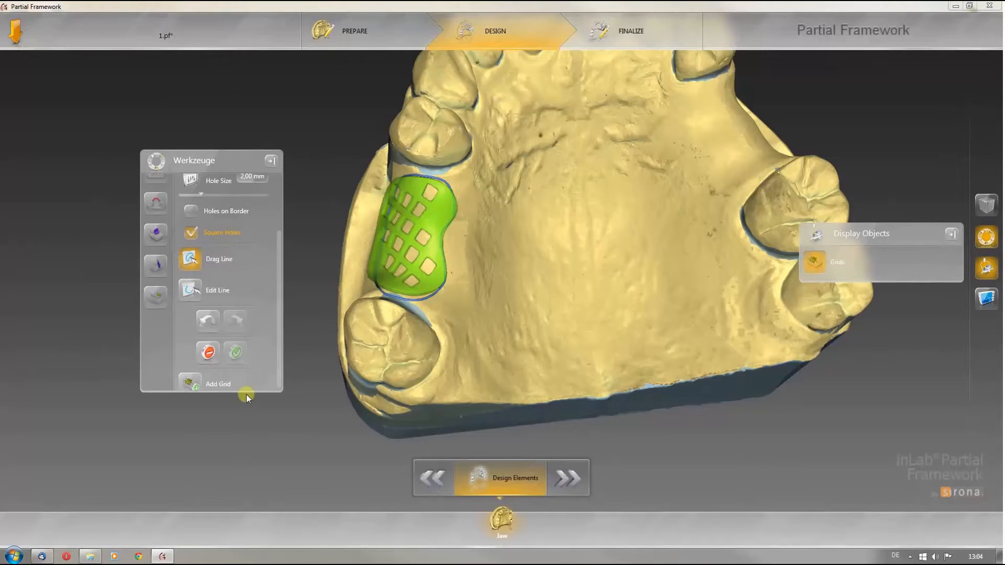
pyautogui.moveTo(246, 393); pyautogui.dragTo(250, 491)
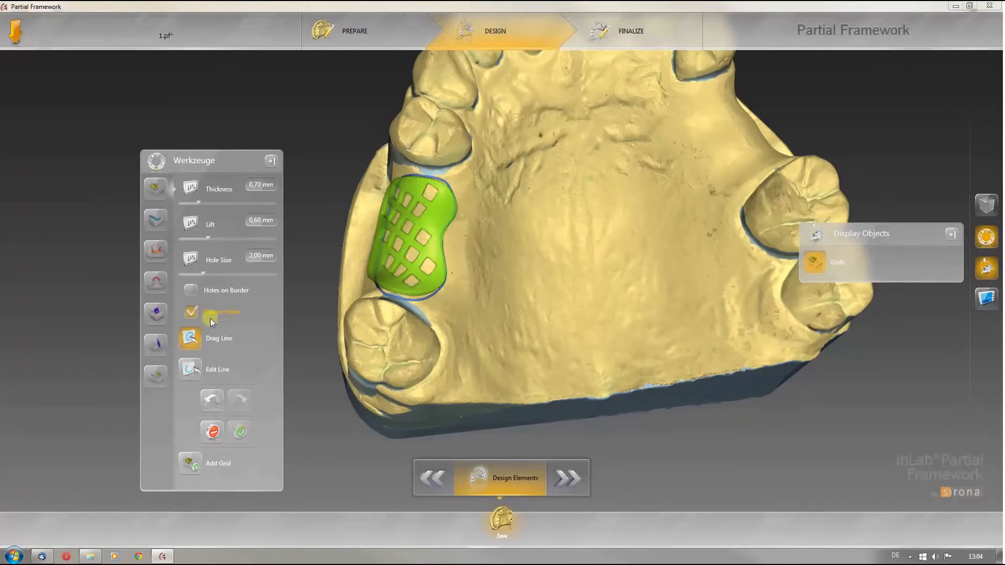
pyautogui.click(192, 290)
pyautogui.click(191, 312)
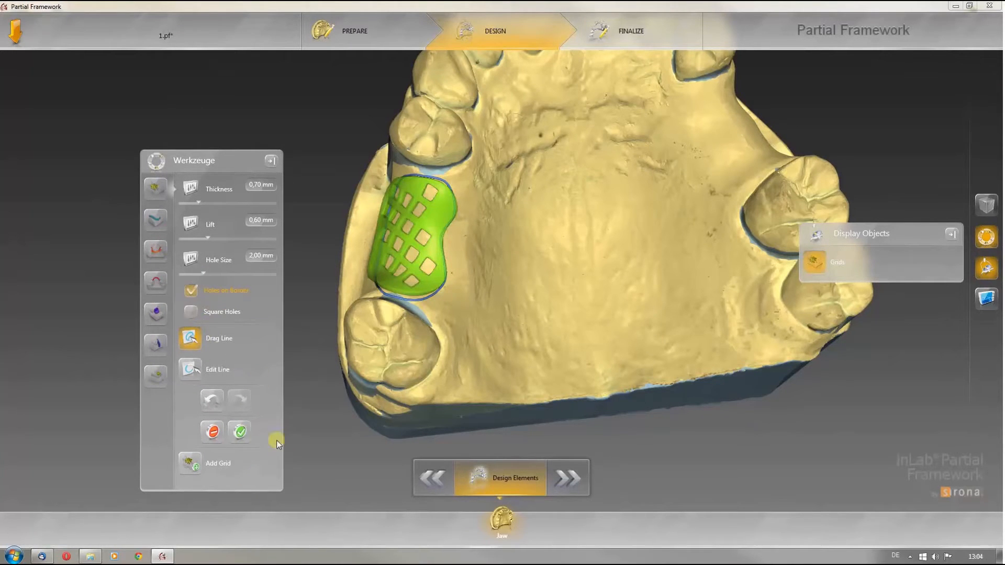
# Step: Accept the grid and reshape its lower outline with Edit Line
pyautogui.click(239, 434)
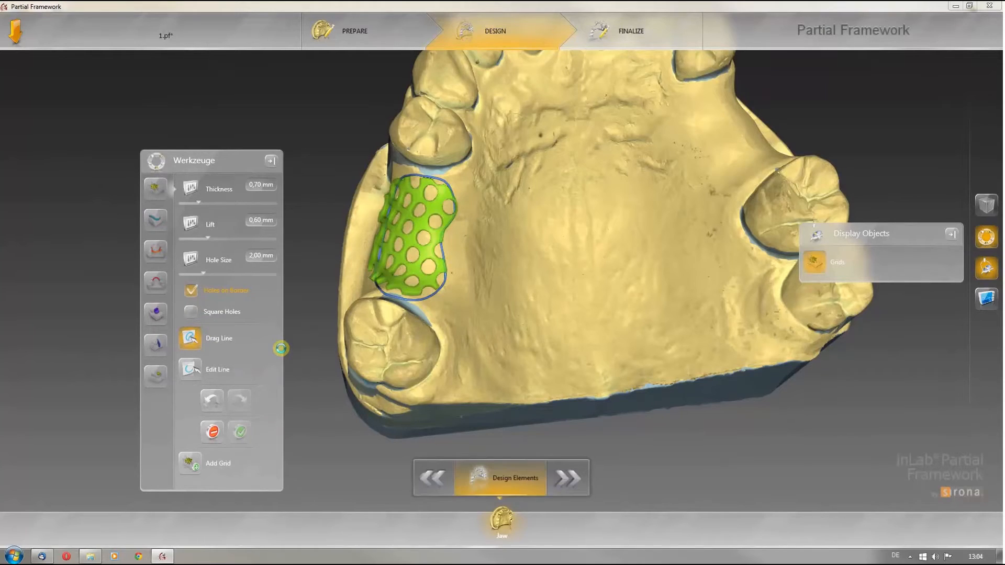
pyautogui.moveTo(373, 413); pyautogui.dragTo(446, 285)
pyautogui.scroll(5, 469, 407)
pyautogui.scroll(-2, 481, 372)
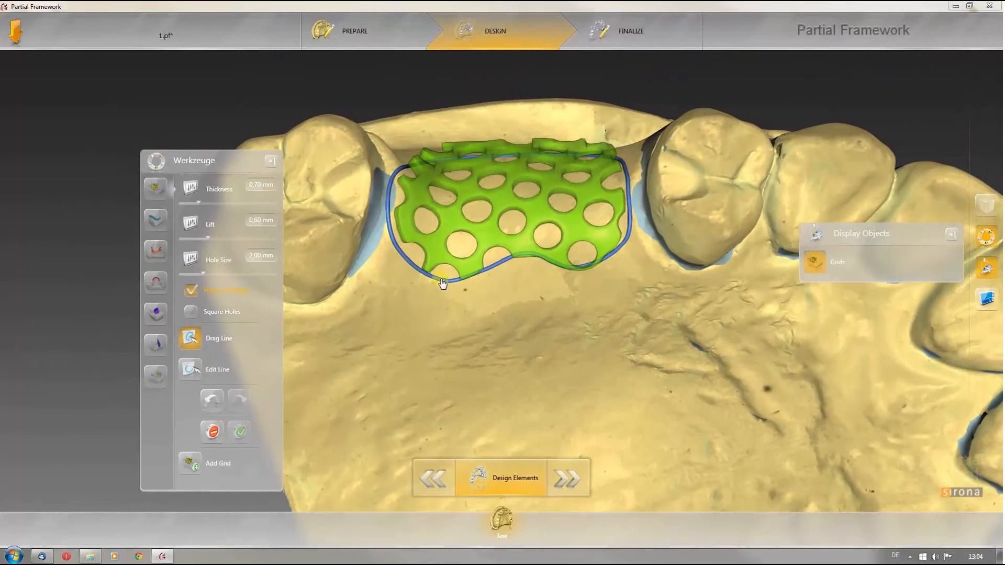
pyautogui.click(482, 265)
pyautogui.click(196, 372)
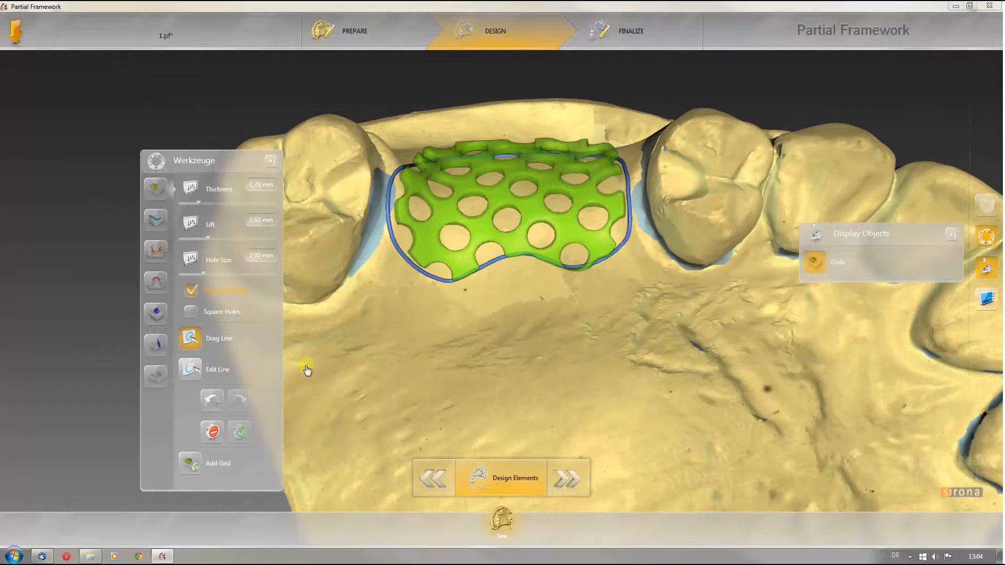
pyautogui.moveTo(390, 221)
pyautogui.mouseDown()
pyautogui.moveTo(396, 252)
pyautogui.moveTo(417, 268)
pyautogui.moveTo(455, 276)
pyautogui.moveTo(473, 266)
pyautogui.mouseUp()
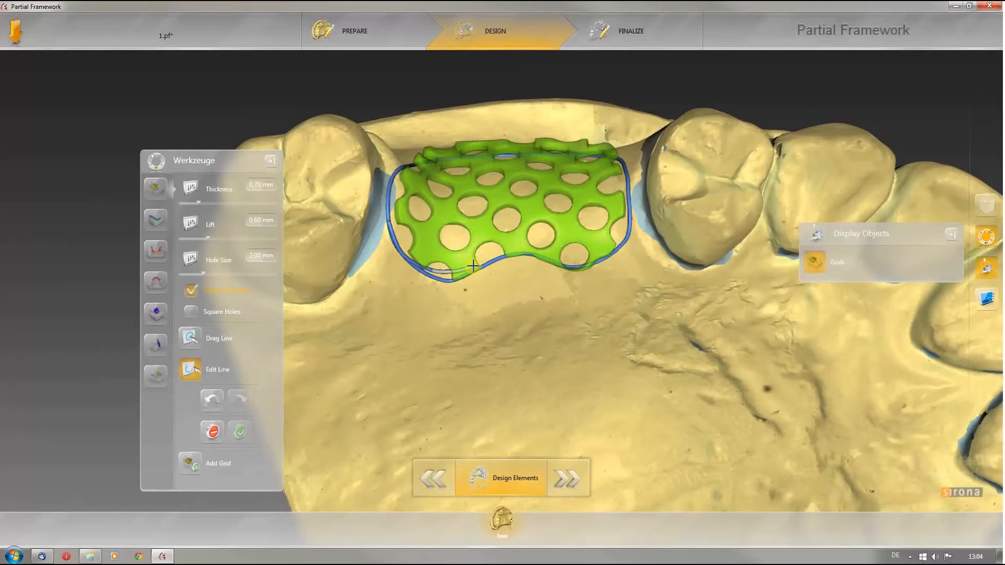
pyautogui.doubleClick(501, 257)
pyautogui.scroll(-3, 444, 395)
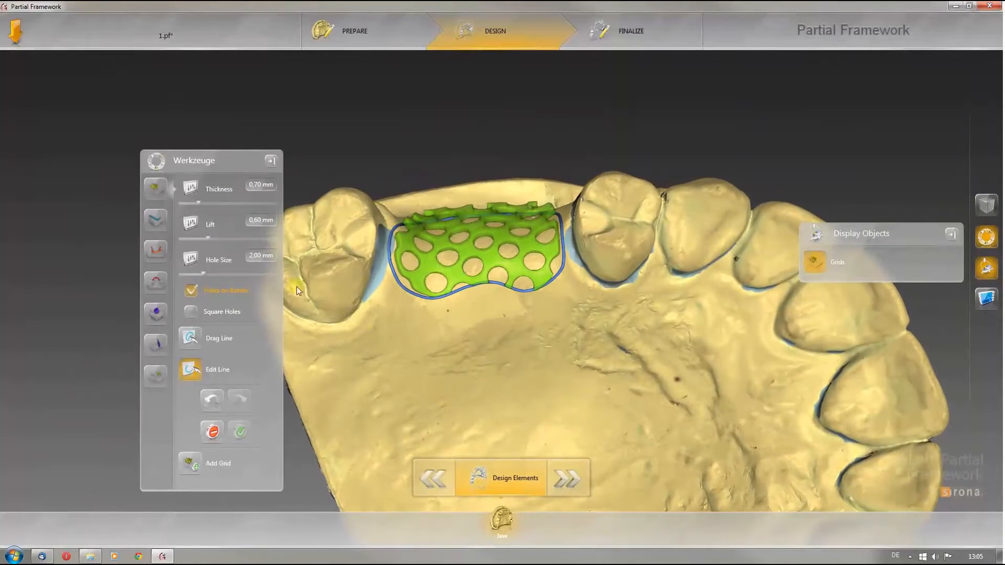
# Step: Draw a premolar clasp around the premolar beside the grid
pyautogui.click(159, 224)
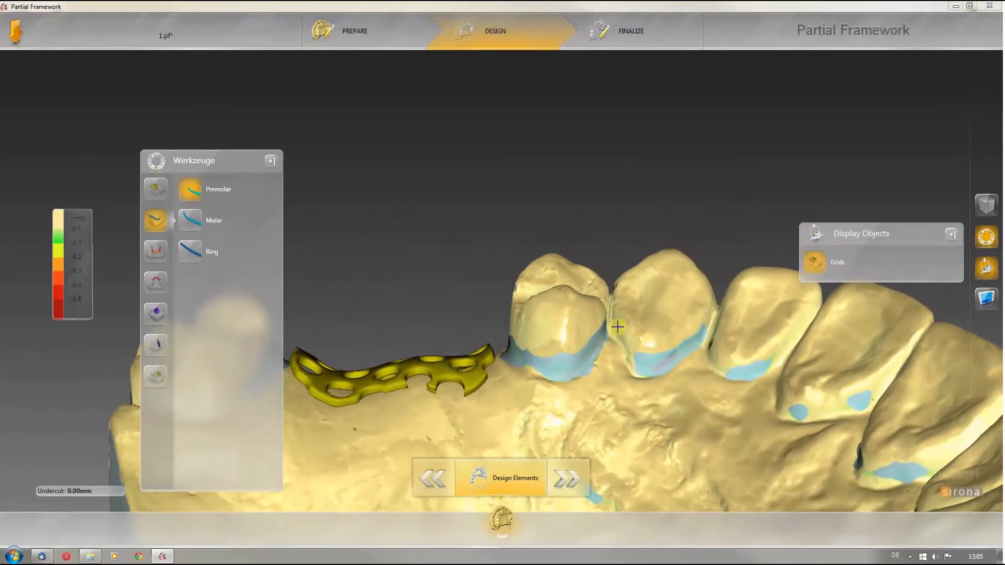
pyautogui.doubleClick(596, 311)
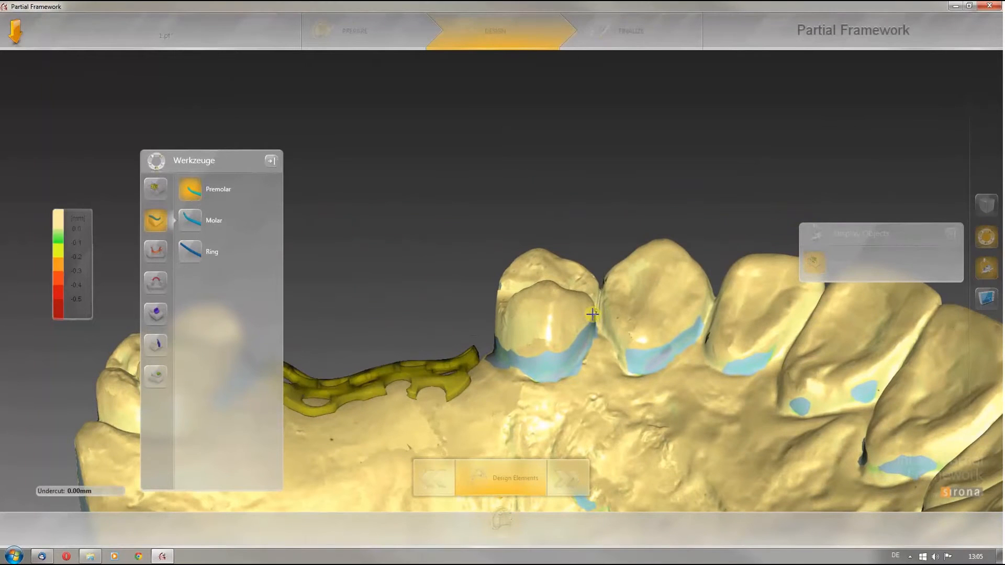
pyautogui.click(578, 334)
pyautogui.click(561, 350)
pyautogui.click(535, 351)
pyautogui.click(511, 337)
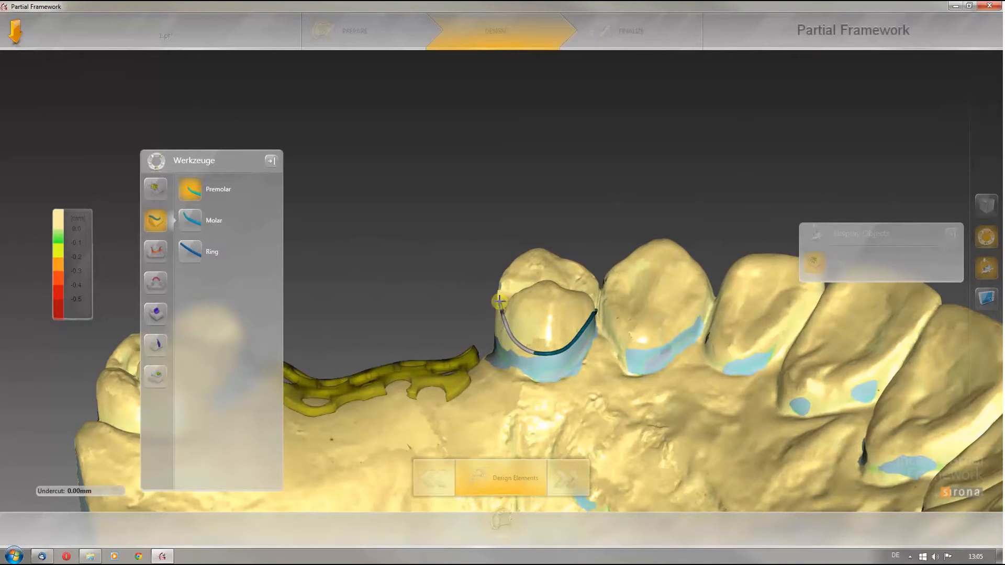
pyautogui.doubleClick(498, 300)
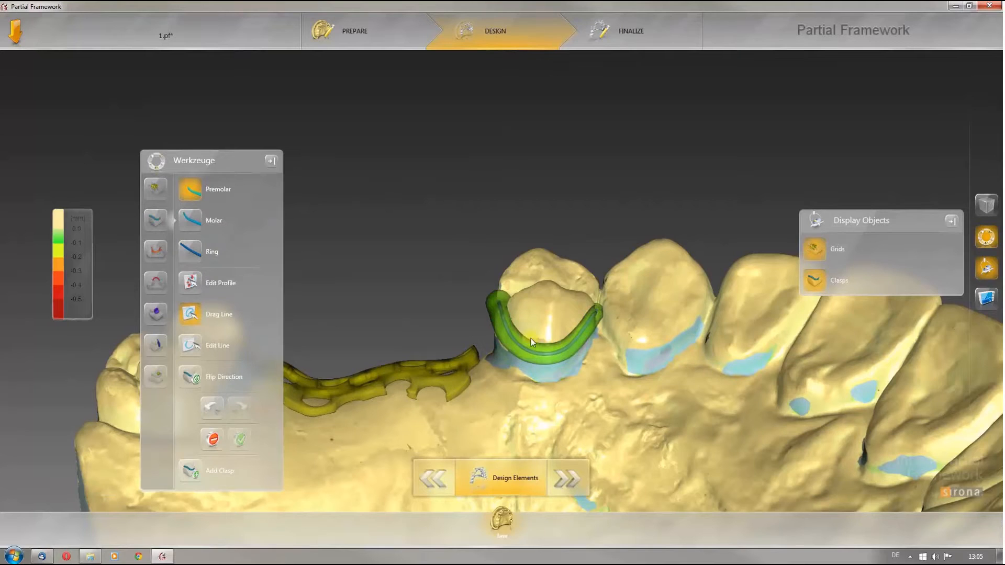
# Step: Flip the clasp's direction back and forth
pyautogui.click(195, 381)
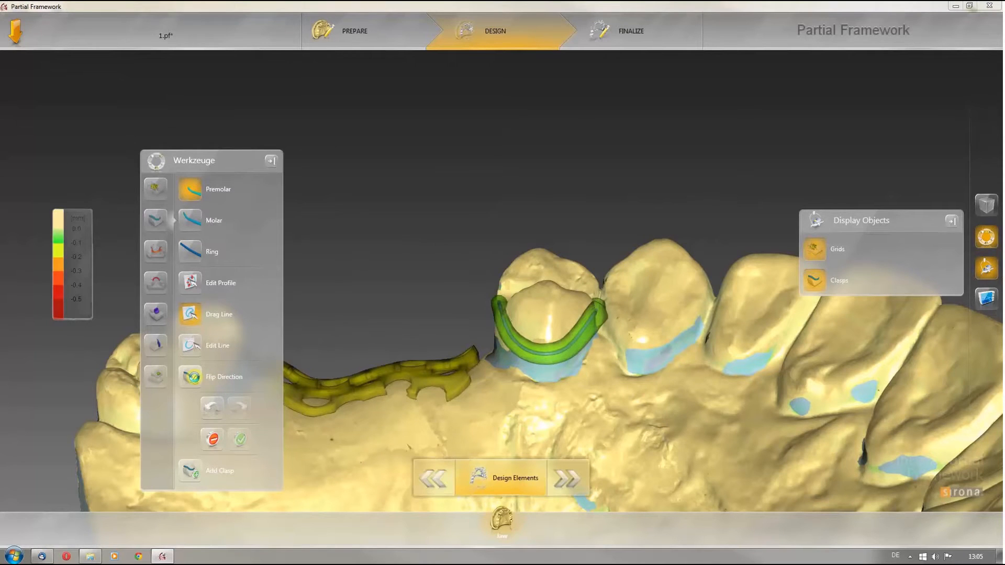
pyautogui.click(196, 380)
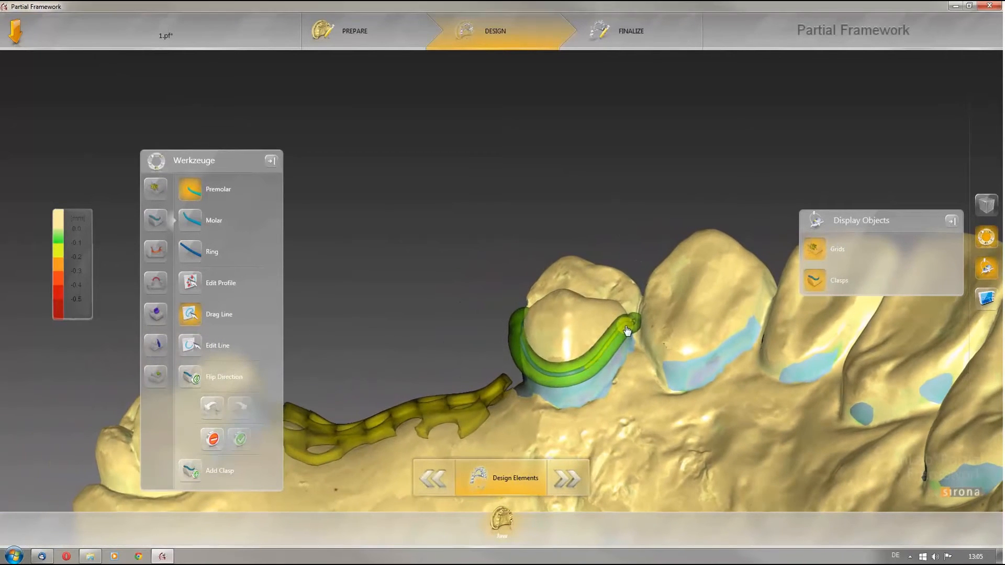
pyautogui.click(628, 334)
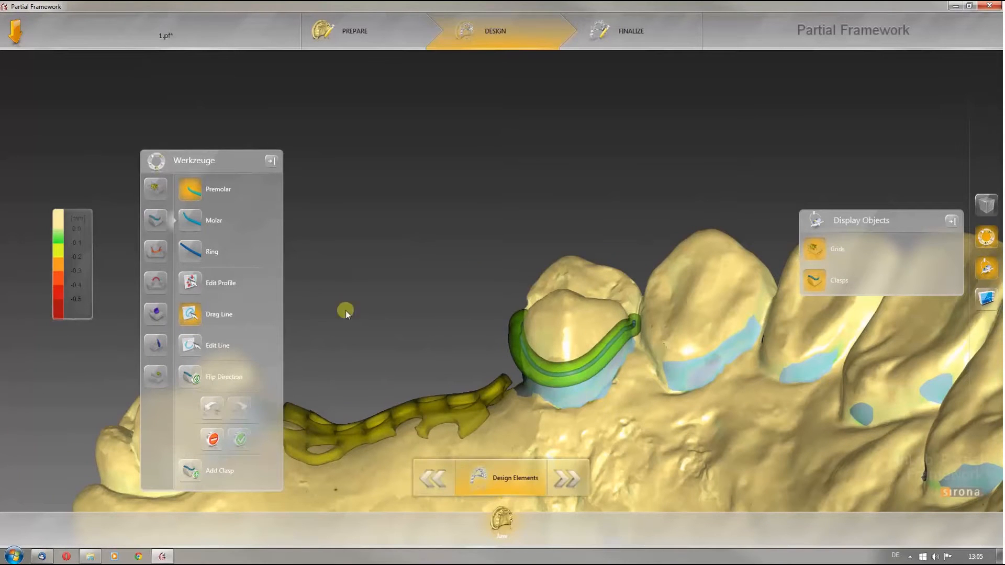
pyautogui.moveTo(605, 358); pyautogui.dragTo(342, 448)
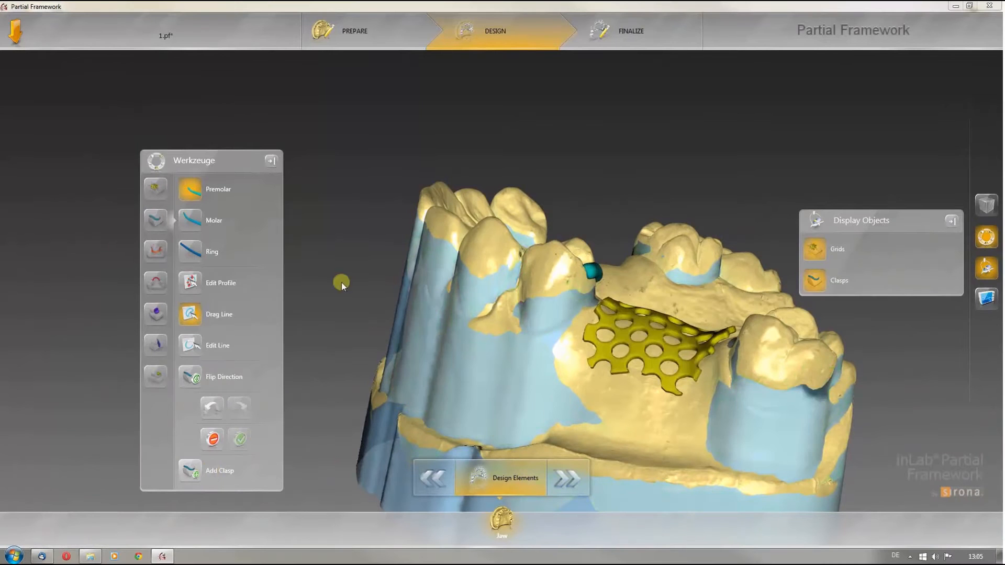
# Step: Add a second premolar clasp on the premolar on the other side of the grid
pyautogui.click(156, 220)
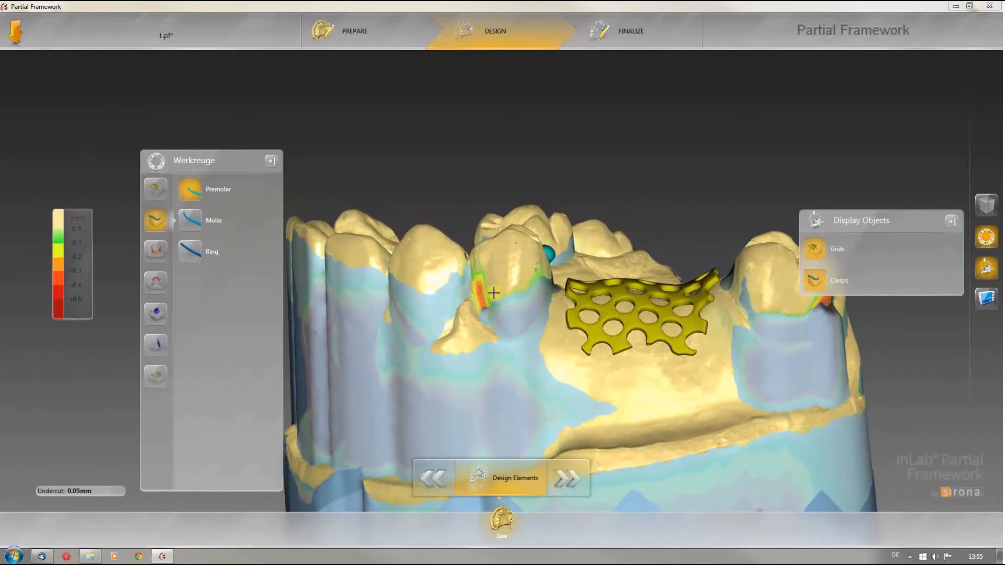
pyautogui.moveTo(479, 300)
pyautogui.mouseDown()
pyautogui.moveTo(522, 285)
pyautogui.moveTo(506, 276)
pyautogui.mouseUp()
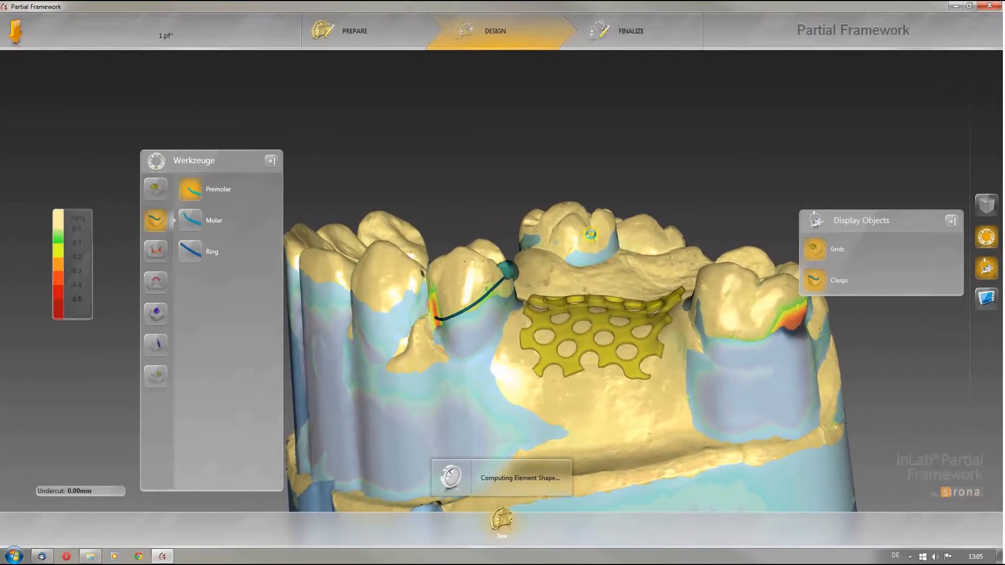
pyautogui.moveTo(592, 234); pyautogui.dragTo(592, 333, button='middle')
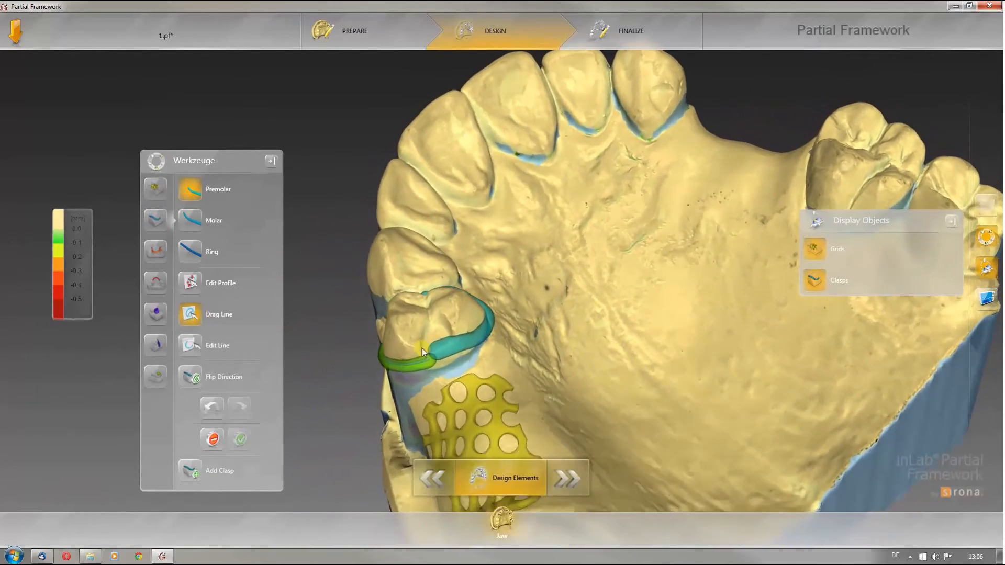
# Step: Draw a connector joining the second premolar clasp to the retention grid
pyautogui.click(151, 315)
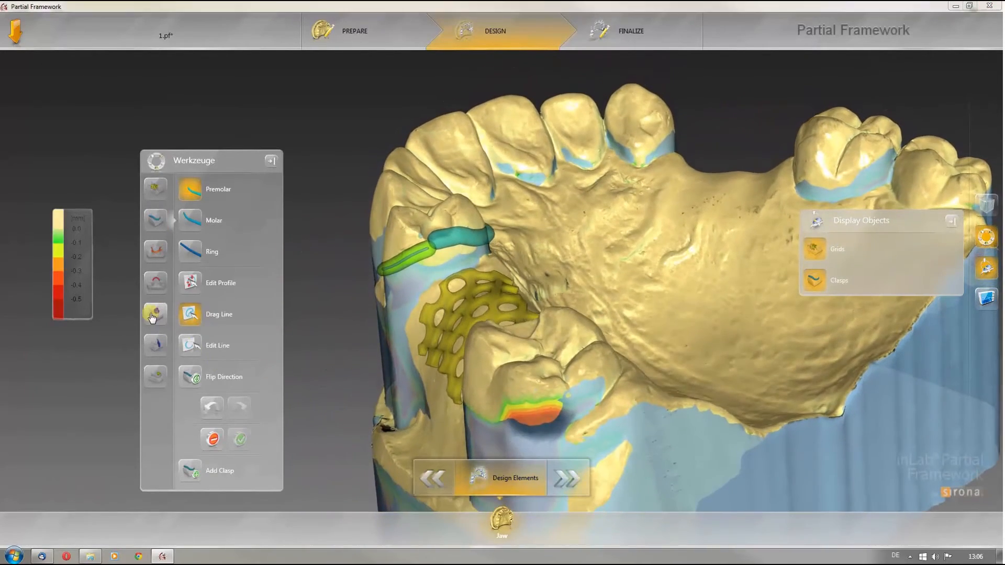
pyautogui.doubleClick(428, 260)
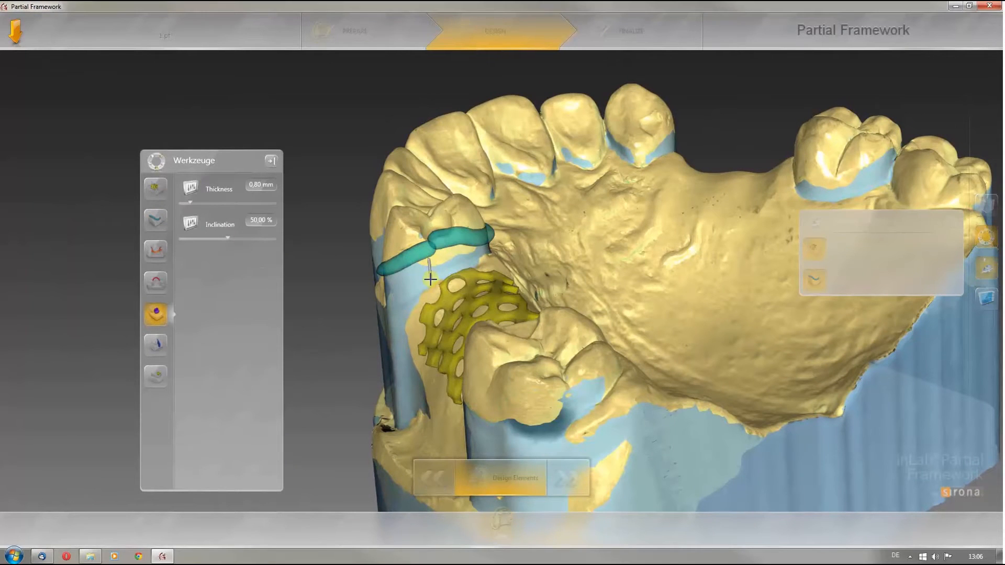
pyautogui.click(442, 289)
pyautogui.click(478, 263)
pyautogui.moveTo(464, 232); pyautogui.dragTo(462, 253)
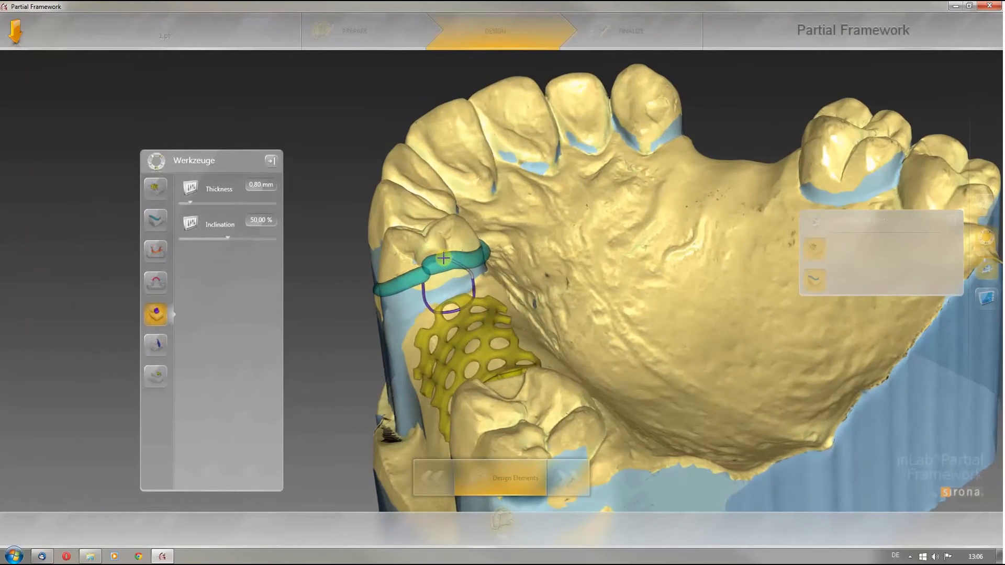
pyautogui.click(422, 273)
pyautogui.moveTo(577, 300); pyautogui.dragTo(462, 261)
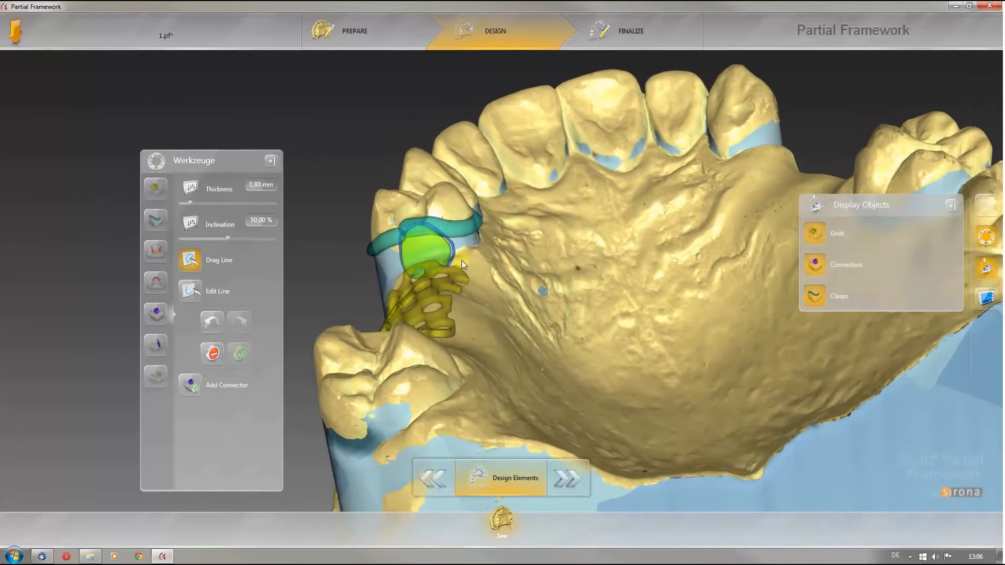
# Step: Reshape the connector's outline with Edit Line
pyautogui.scroll(2, 456, 264)
pyautogui.click(189, 291)
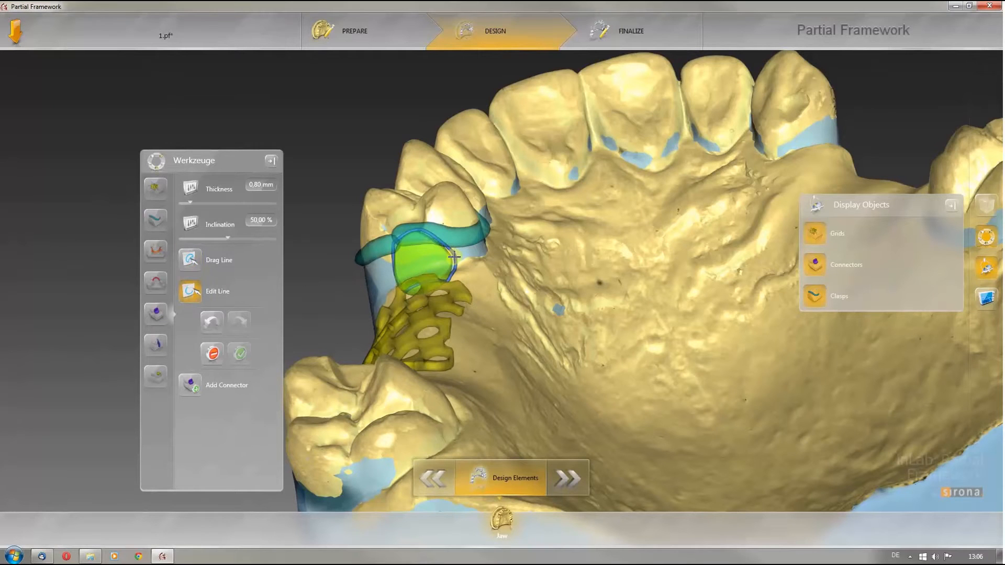
pyautogui.moveTo(455, 238)
pyautogui.mouseDown()
pyautogui.moveTo(435, 228)
pyautogui.moveTo(458, 258)
pyautogui.mouseUp()
pyautogui.moveTo(552, 252); pyautogui.dragTo(523, 271, button='middle')
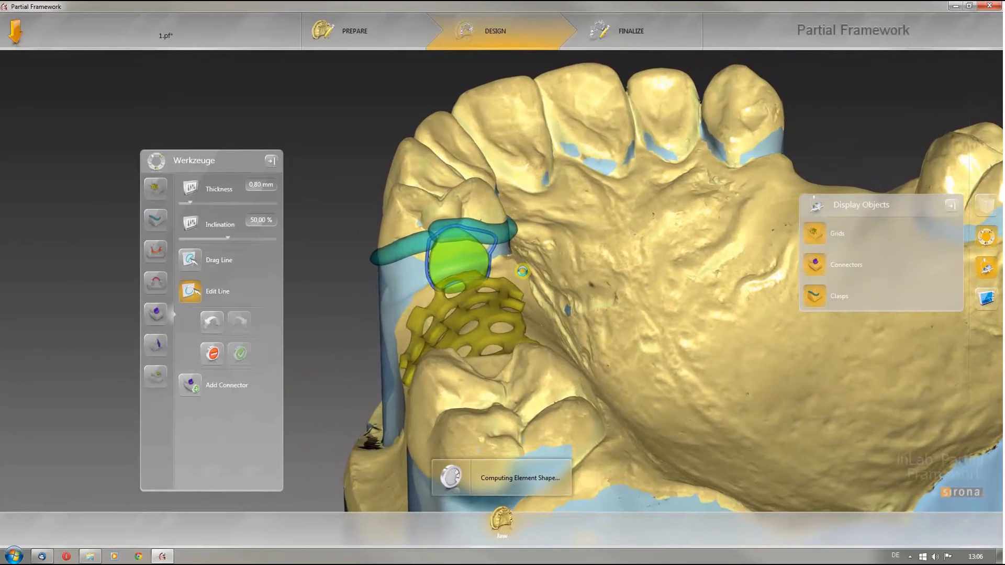
pyautogui.moveTo(524, 272); pyautogui.dragTo(141, 380, button='middle')
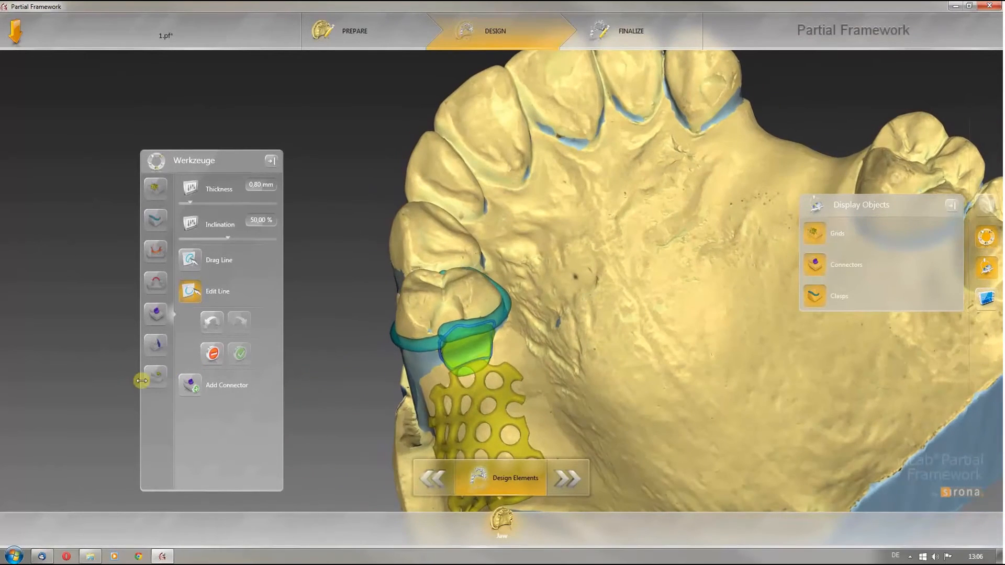
# Step: Draw an occlusal rest on the premolar inside the clasp next to the connector
pyautogui.click(156, 376)
pyautogui.moveTo(556, 318); pyautogui.dragTo(472, 323, button='middle')
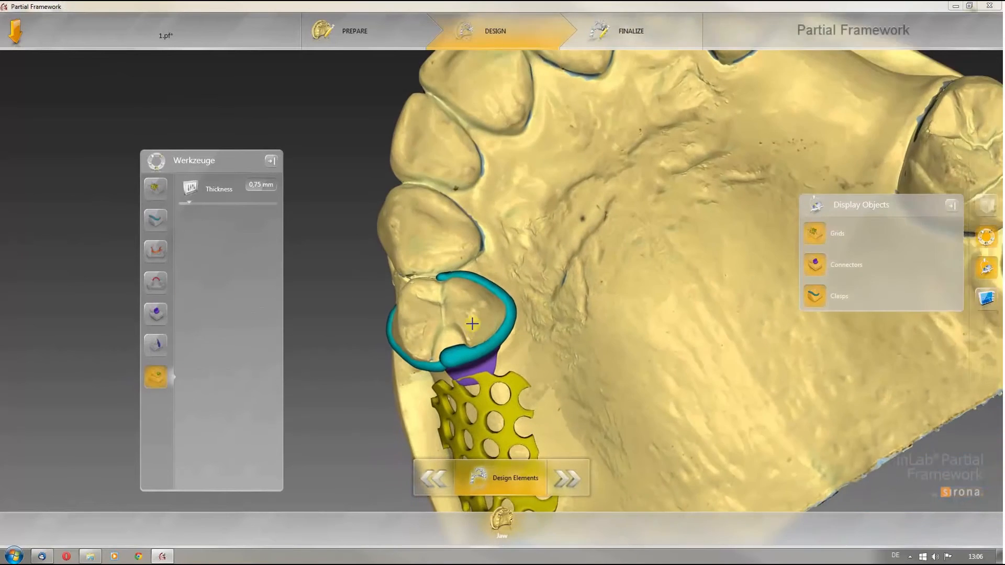
pyautogui.scroll(3, 473, 324)
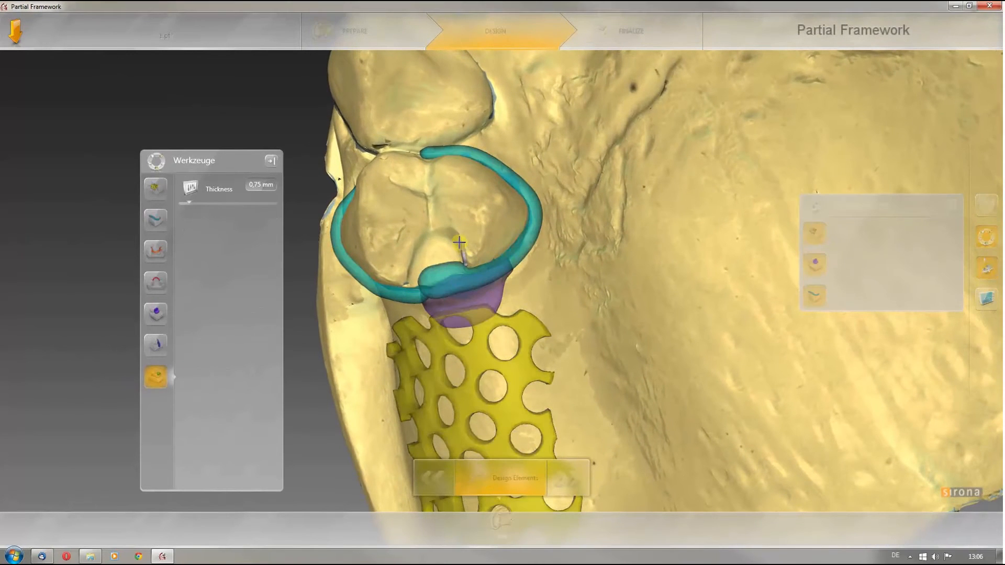
pyautogui.click(449, 229)
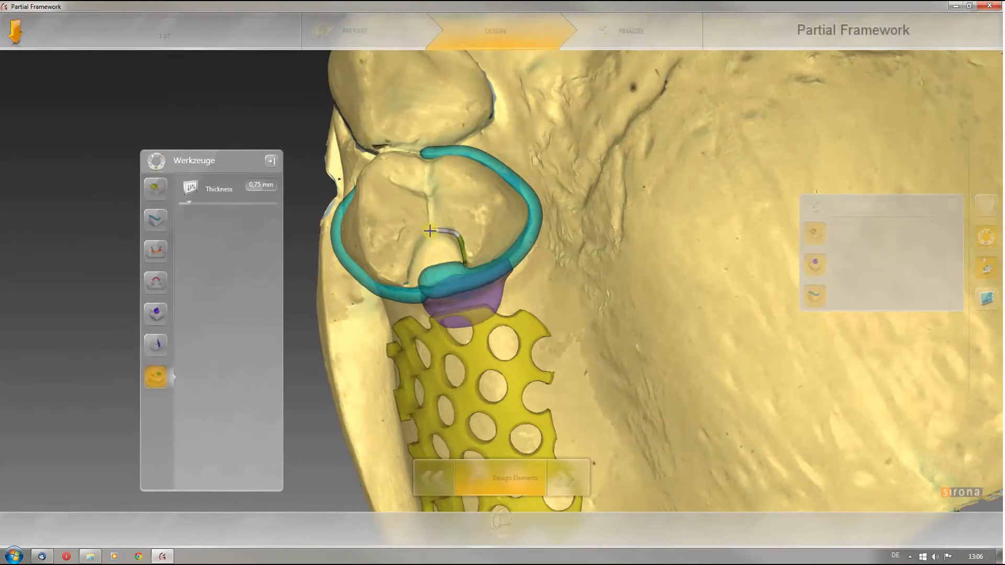
pyautogui.click(407, 251)
pyautogui.click(398, 289)
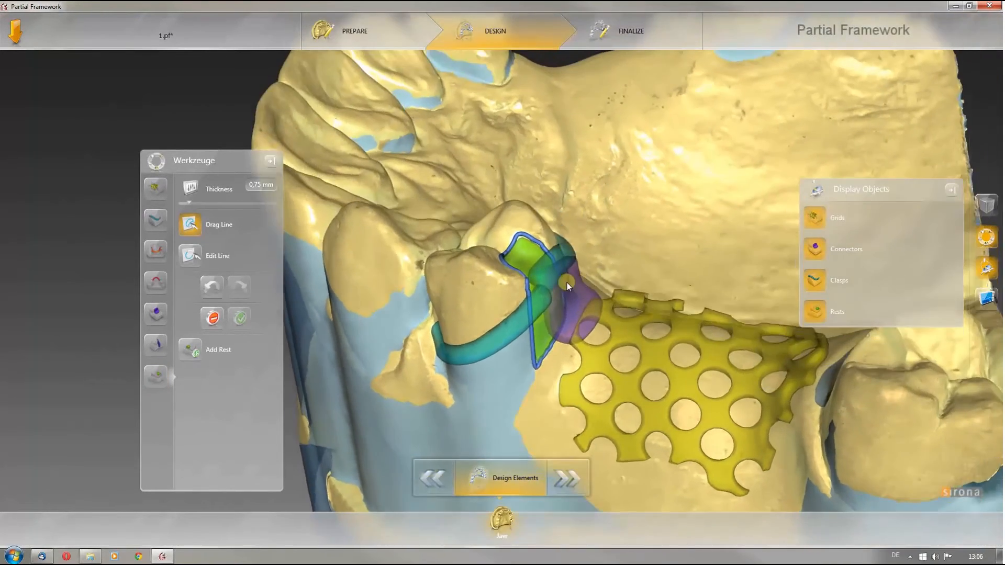
# Step: Reshape the rest's outline, set its thickness to 1.31 mm and accept the rest
pyautogui.moveTo(567, 283); pyautogui.dragTo(320, 270, button='right')
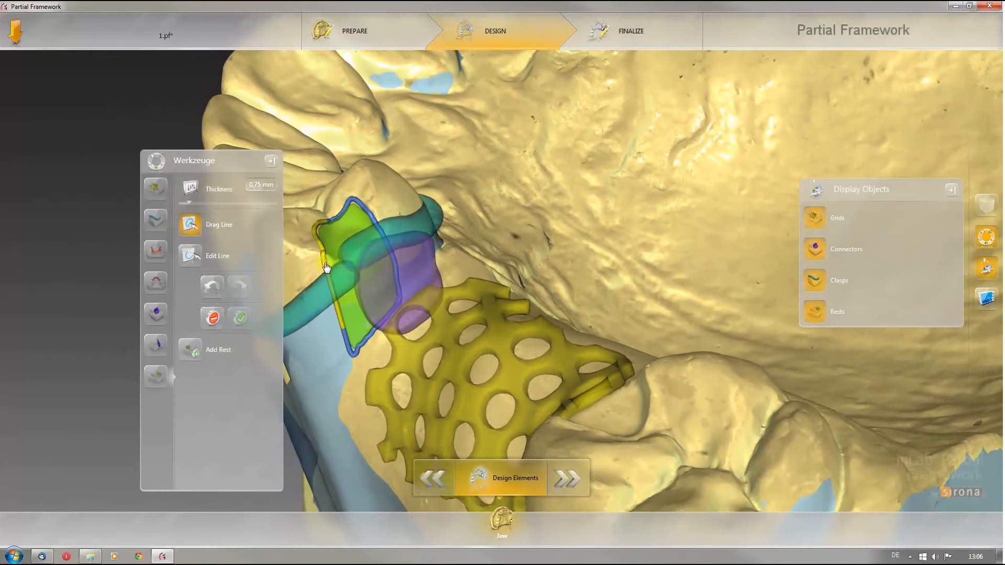
pyautogui.doubleClick(330, 281)
pyautogui.click(366, 291)
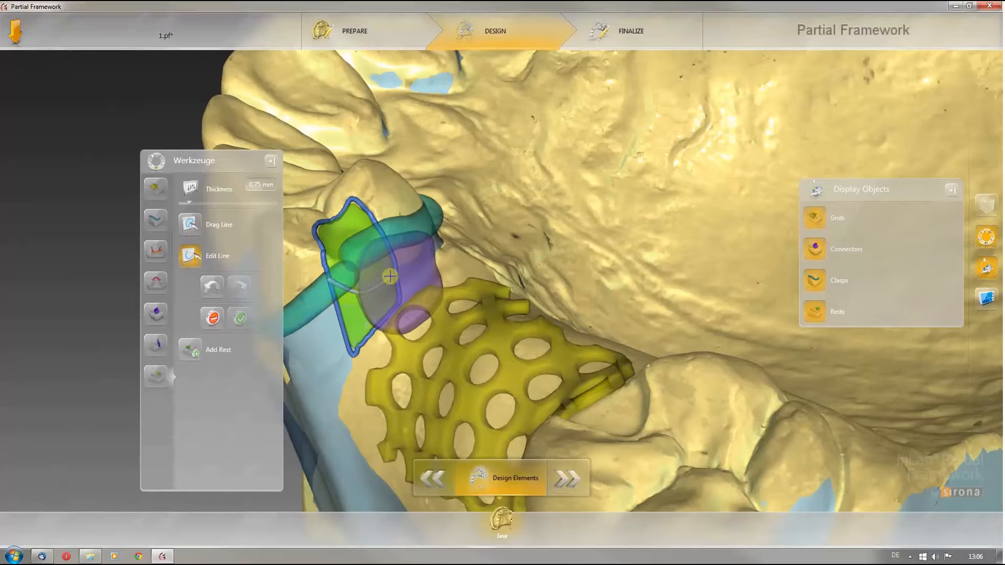
pyautogui.doubleClick(386, 242)
pyautogui.moveTo(556, 270); pyautogui.dragTo(613, 246)
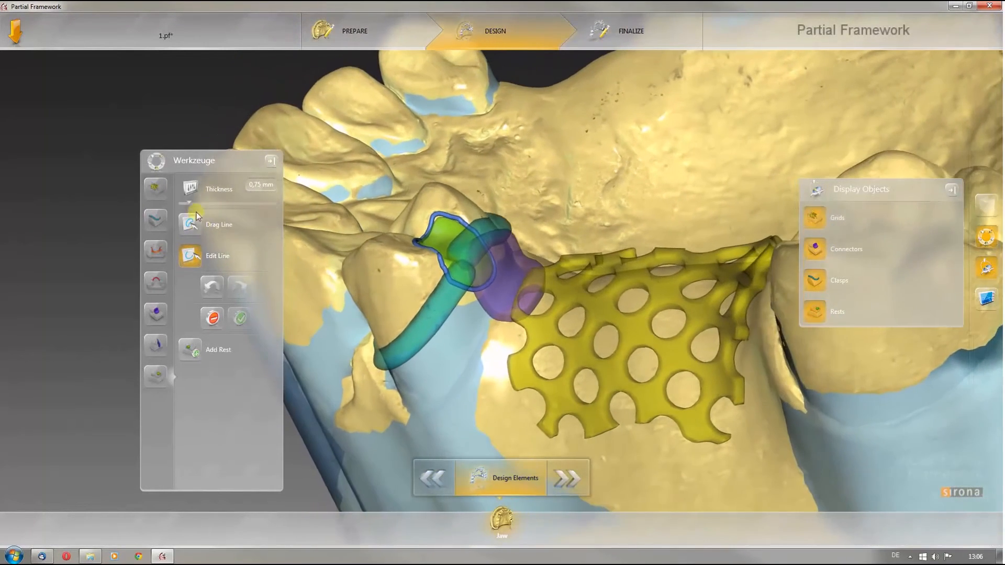
pyautogui.moveTo(189, 202); pyautogui.dragTo(196, 203)
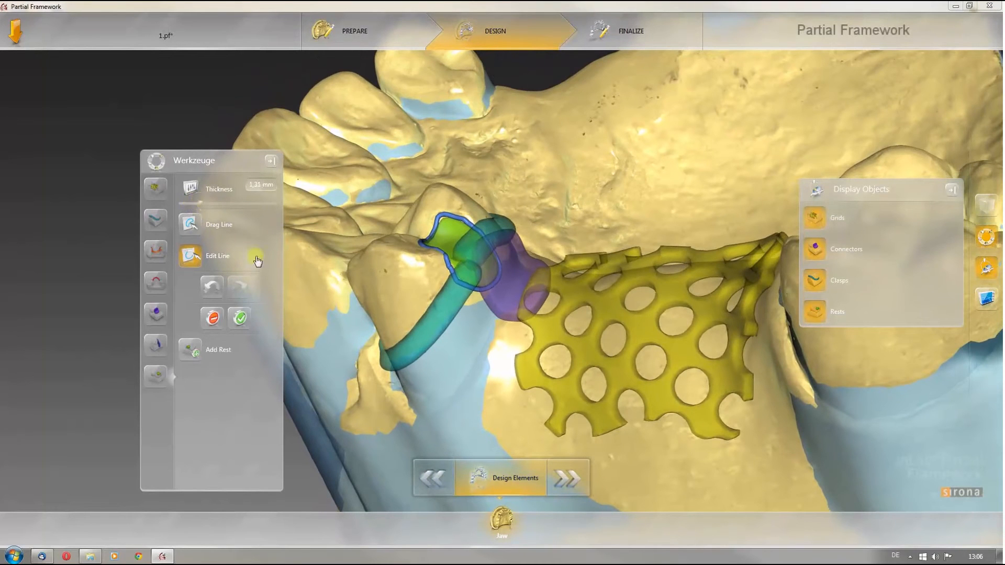
pyautogui.click(240, 318)
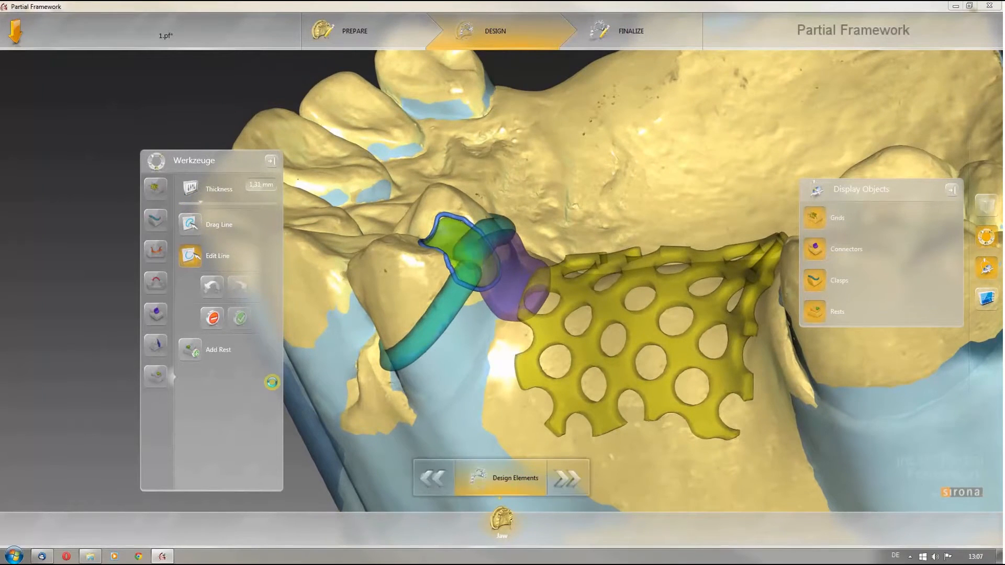
# Step: Add two retention pins on the grid with the Retention Pin tool
pyautogui.moveTo(524, 328); pyautogui.dragTo(600, 291)
pyautogui.scroll(-5, 600, 292)
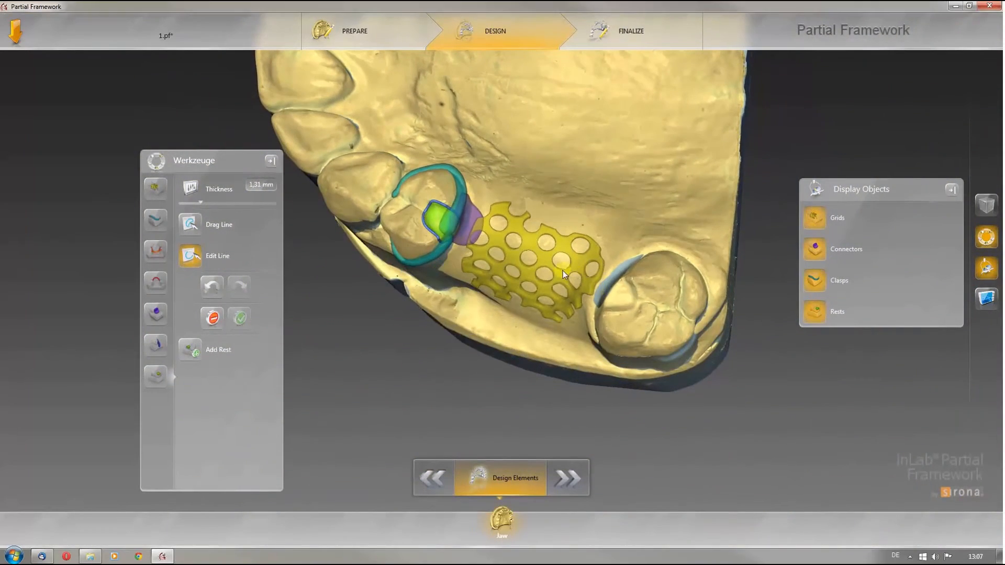
pyautogui.rightClick(564, 271)
pyautogui.click(620, 234)
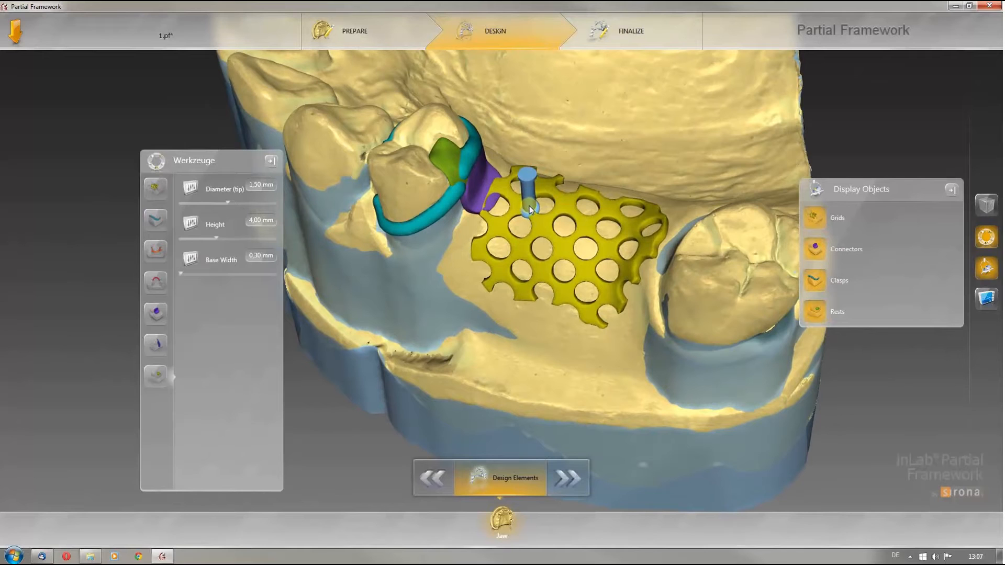
pyautogui.click(529, 207)
pyautogui.click(589, 224)
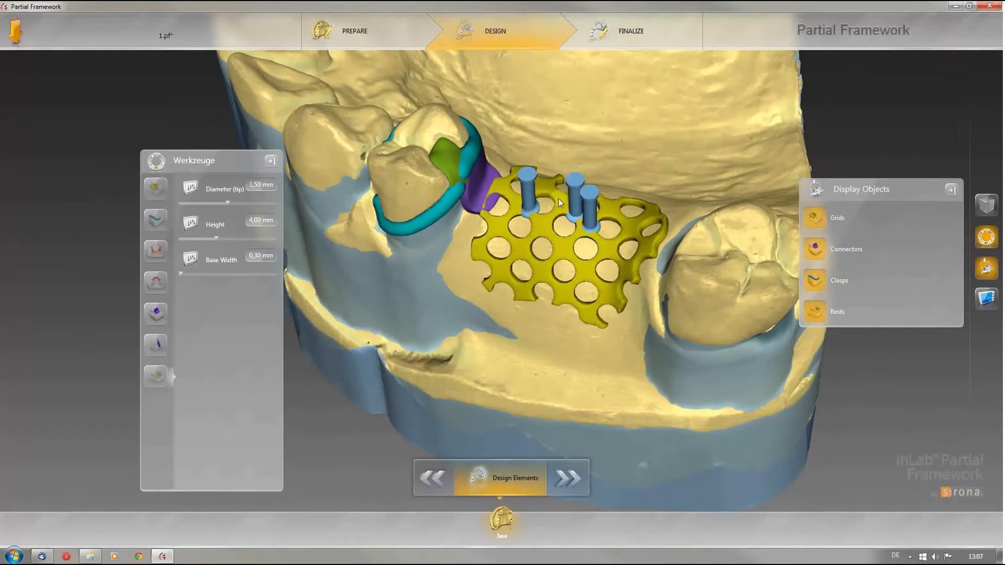
# Step: Select the retention pins and reposition them on the grid
pyautogui.click(529, 179)
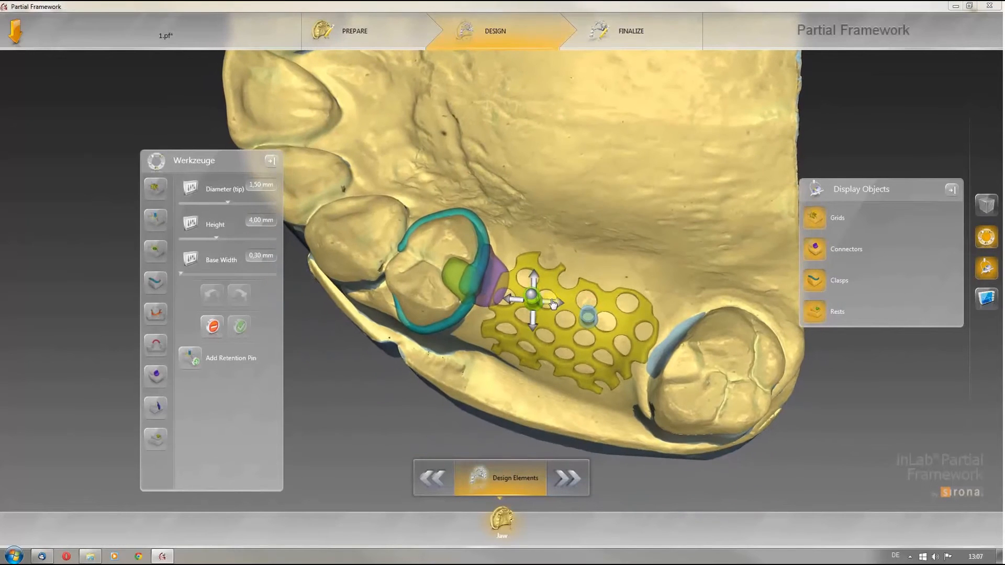
pyautogui.moveTo(539, 309); pyautogui.dragTo(537, 334)
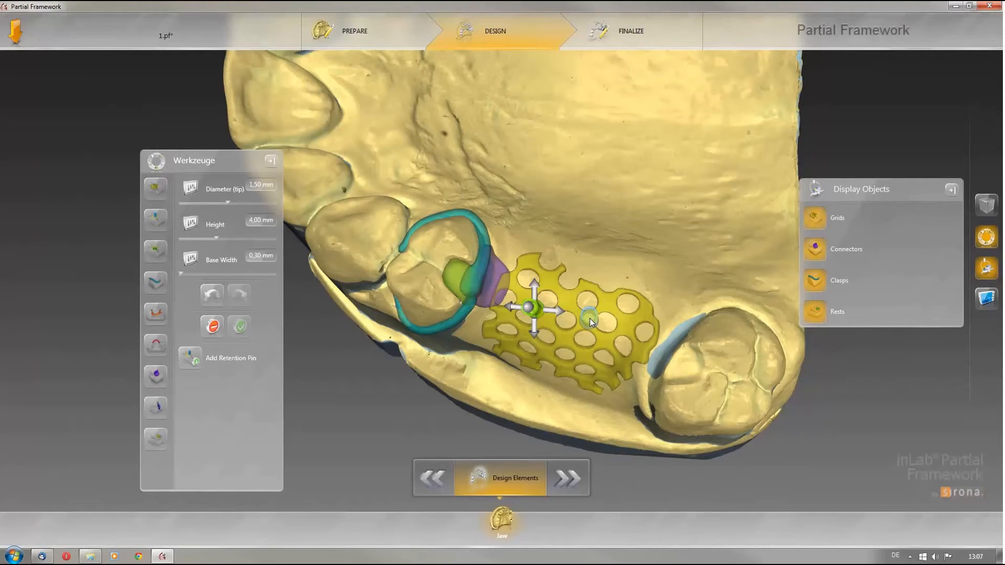
pyautogui.click(590, 320)
pyautogui.click(590, 320)
pyautogui.moveTo(589, 348); pyautogui.dragTo(596, 357)
# Step: Lower the selected retention pin's height and accept it
pyautogui.moveTo(339, 330); pyautogui.dragTo(312, 306)
pyautogui.scroll(-2, 312, 306)
pyautogui.moveTo(216, 237); pyautogui.dragTo(199, 237)
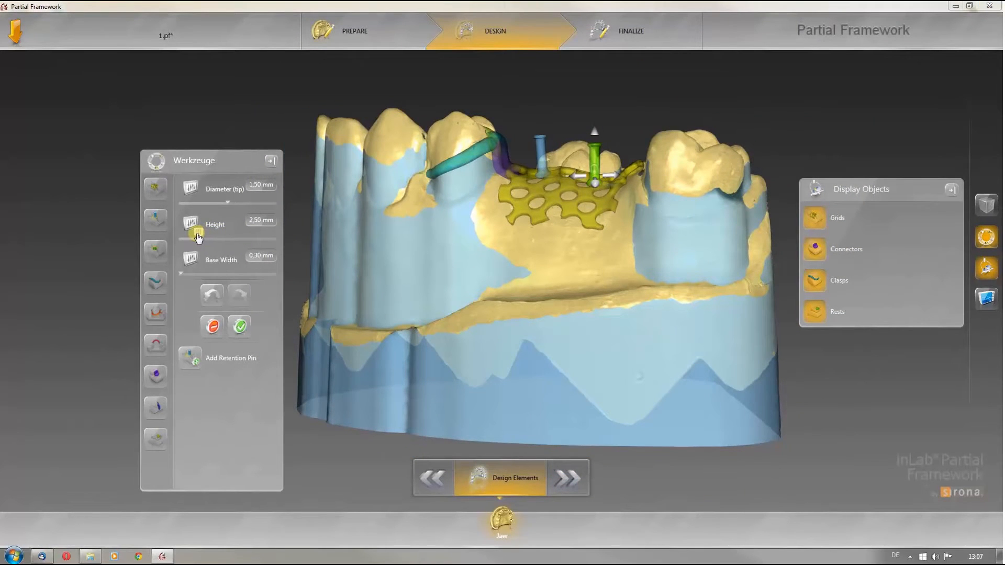
pyautogui.click(240, 326)
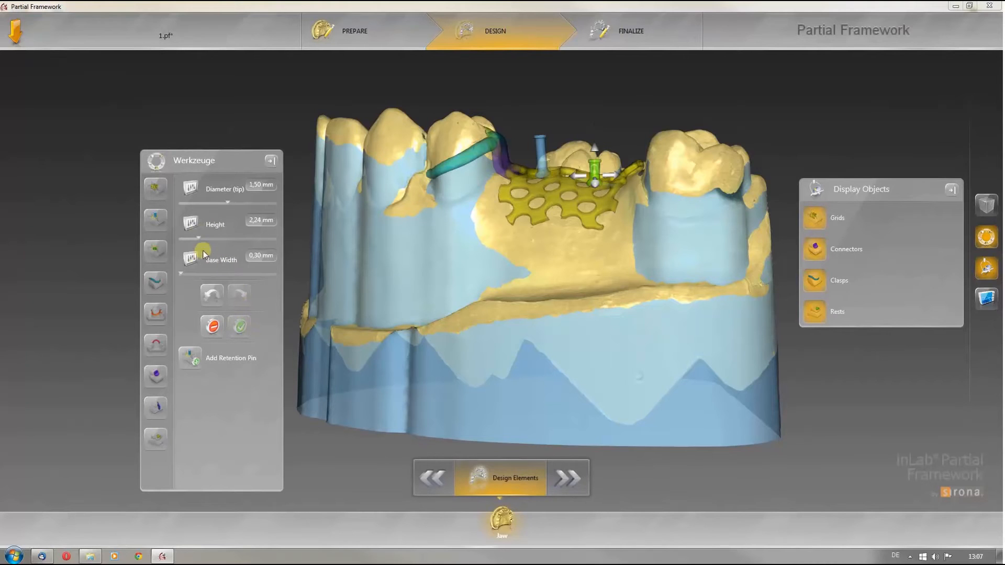
# Step: Set the other retention pin's height to 2.34 mm and accept it
pyautogui.click(544, 155)
pyautogui.moveTo(214, 237); pyautogui.dragTo(199, 237)
pyautogui.click(241, 334)
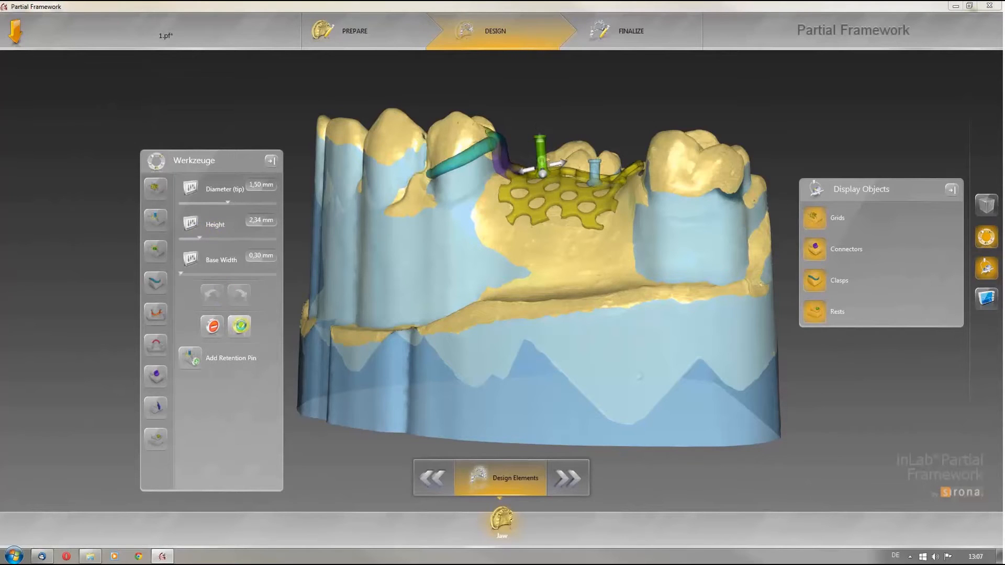
# Step: Create a base plate over the palate with the Base Plate tool
pyautogui.moveTo(479, 353); pyautogui.dragTo(614, 381)
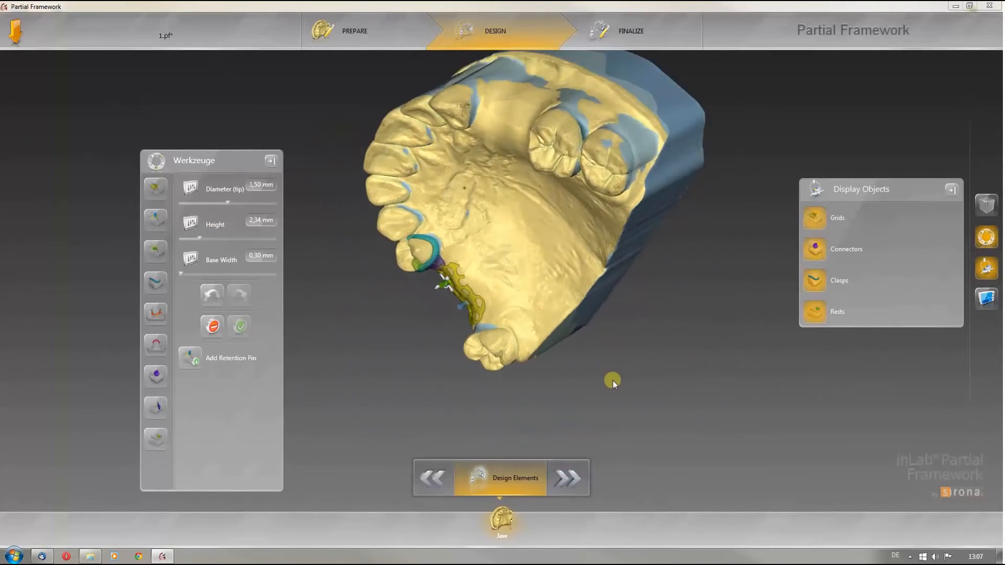
pyautogui.scroll(8, 614, 381)
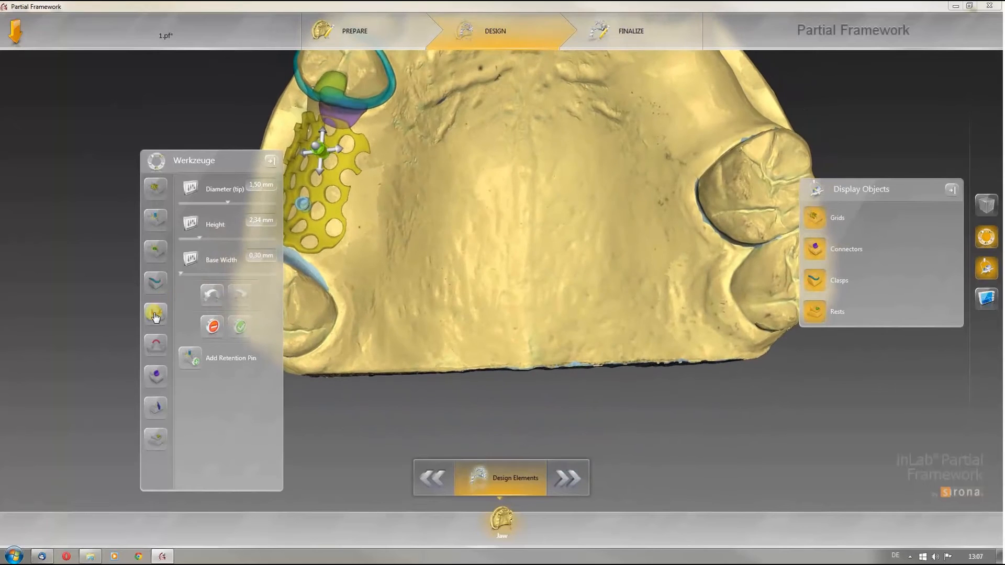
pyautogui.click(155, 313)
pyautogui.moveTo(455, 318)
pyautogui.mouseDown()
pyautogui.moveTo(458, 262)
pyautogui.moveTo(408, 158)
pyautogui.moveTo(411, 174)
pyautogui.moveTo(354, 265)
pyautogui.moveTo(353, 292)
pyautogui.moveTo(407, 312)
pyautogui.moveTo(483, 298)
pyautogui.moveTo(544, 335)
pyautogui.moveTo(578, 318)
pyautogui.moveTo(650, 321)
pyautogui.moveTo(693, 271)
pyautogui.moveTo(697, 256)
pyautogui.moveTo(659, 194)
pyautogui.moveTo(685, 122)
pyautogui.moveTo(670, 128)
pyautogui.moveTo(637, 220)
pyautogui.moveTo(555, 250)
pyautogui.moveTo(446, 227)
pyautogui.moveTo(416, 163)
pyautogui.moveTo(419, 173)
pyautogui.mouseUp()
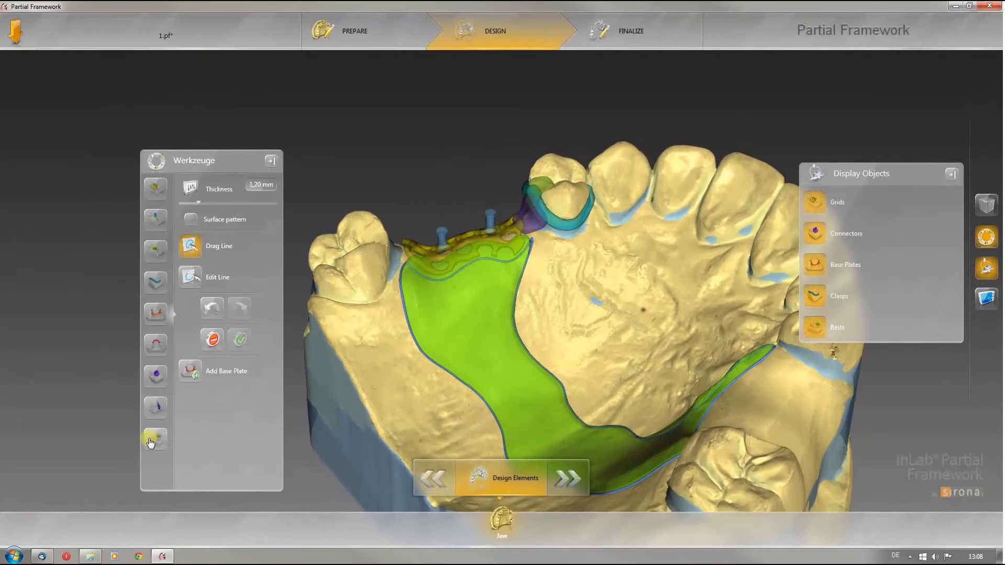
# Step: Draw a 0.65 mm high finishing line along the grid edge on the base plate
pyautogui.rightClick(403, 353)
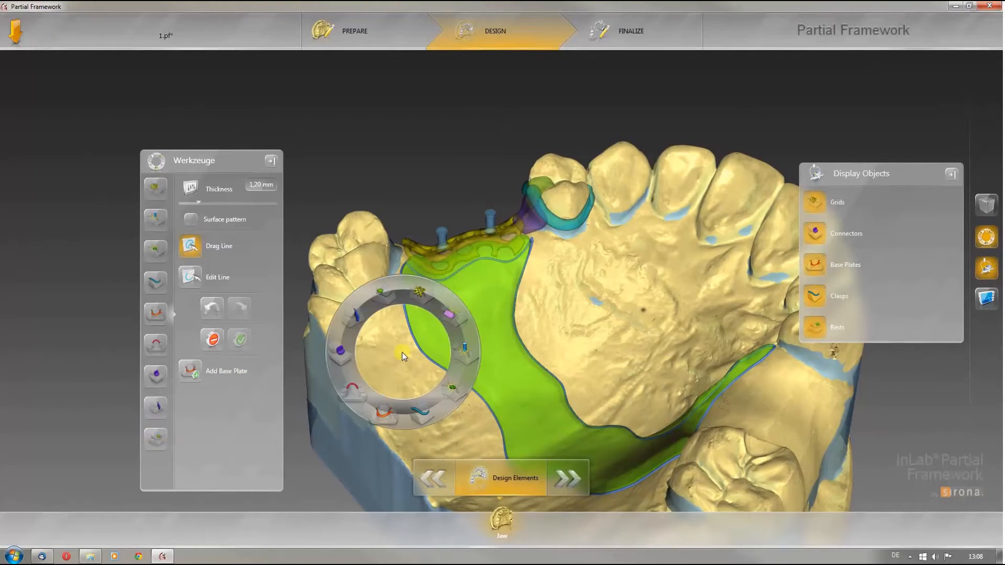
pyautogui.click(448, 315)
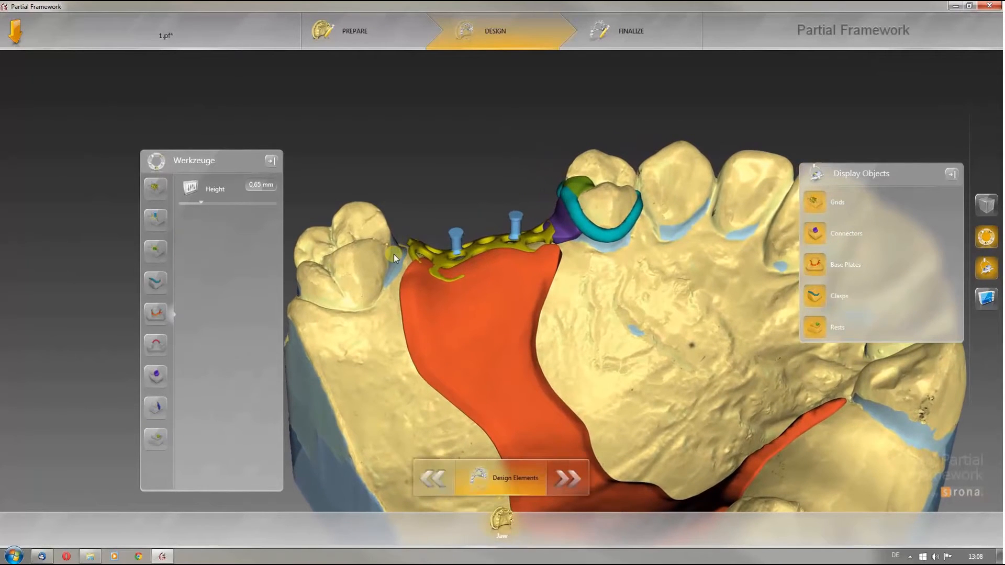
pyautogui.click(412, 272)
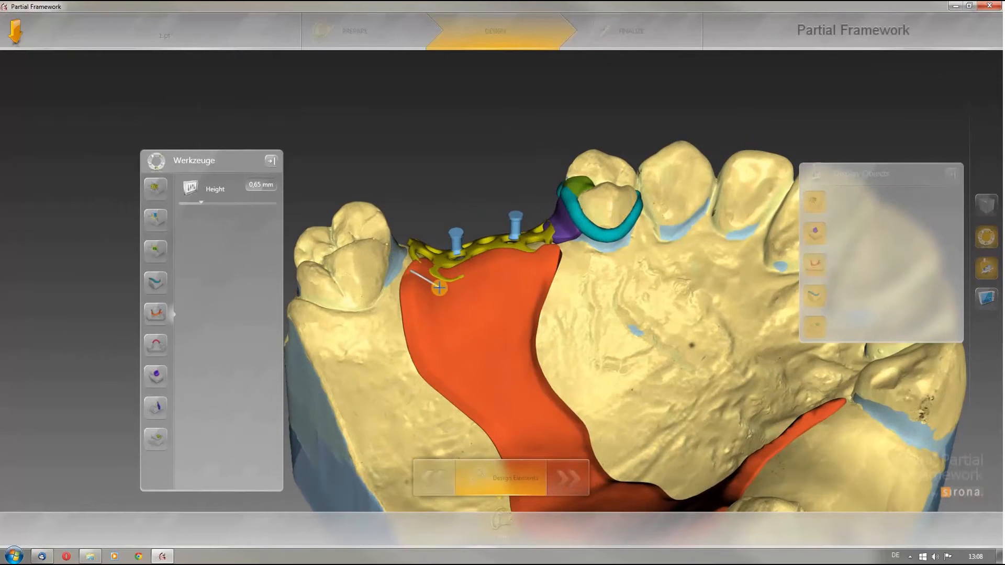
pyautogui.click(444, 284)
pyautogui.click(475, 270)
pyautogui.click(502, 262)
pyautogui.click(537, 263)
pyautogui.click(554, 253)
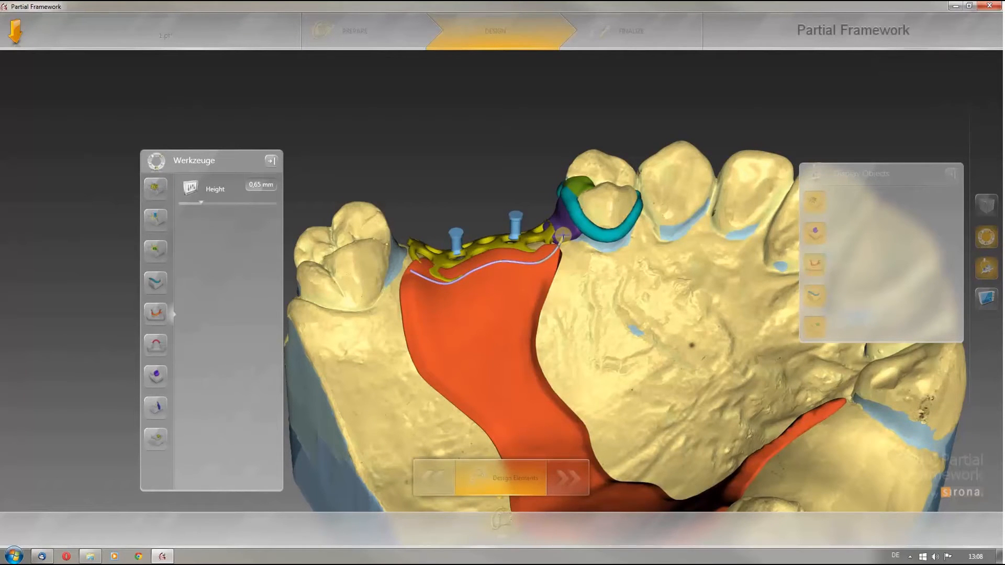
pyautogui.click(567, 215)
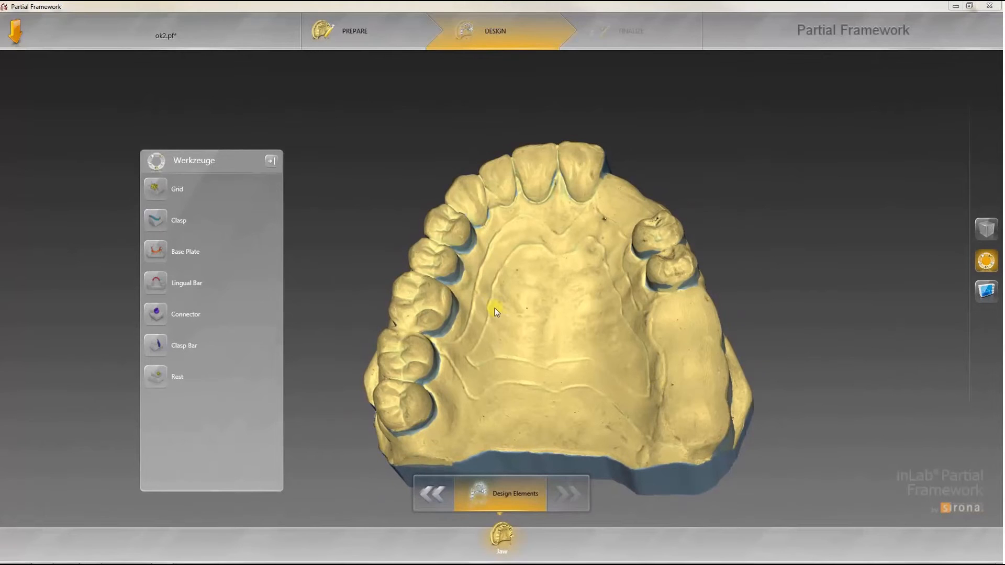
# Step: Outline a new base plate around the palate with the Base Plate tool, closing the line back at its start
pyautogui.click(156, 251)
pyautogui.scroll(2, 513, 230)
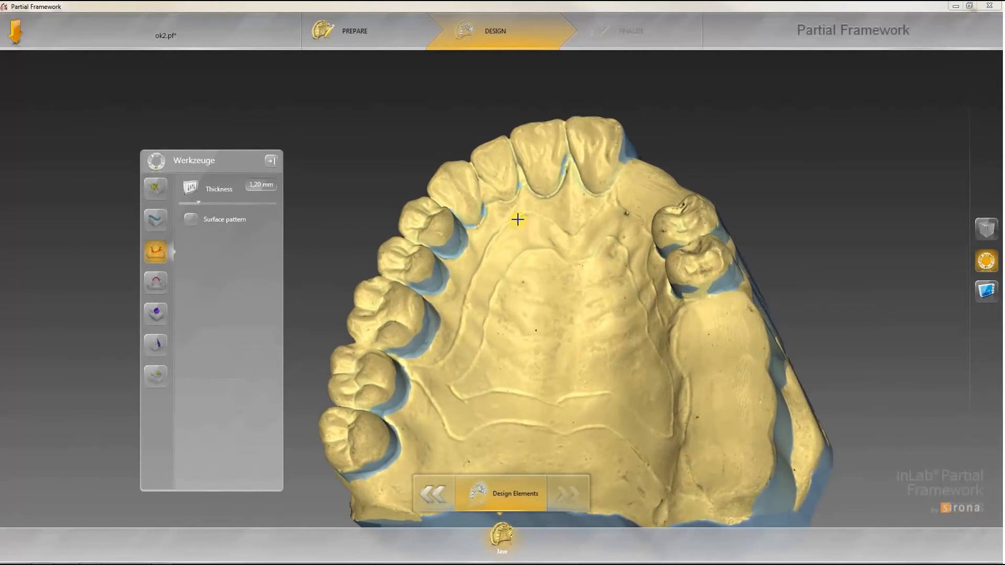
pyautogui.click(518, 219)
pyautogui.click(488, 246)
pyautogui.click(472, 278)
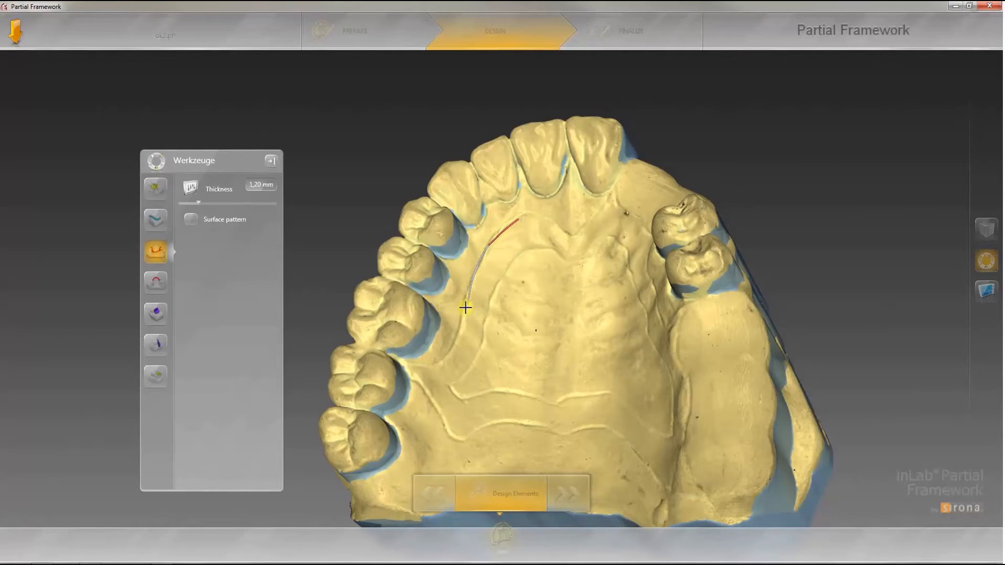
pyautogui.click(451, 345)
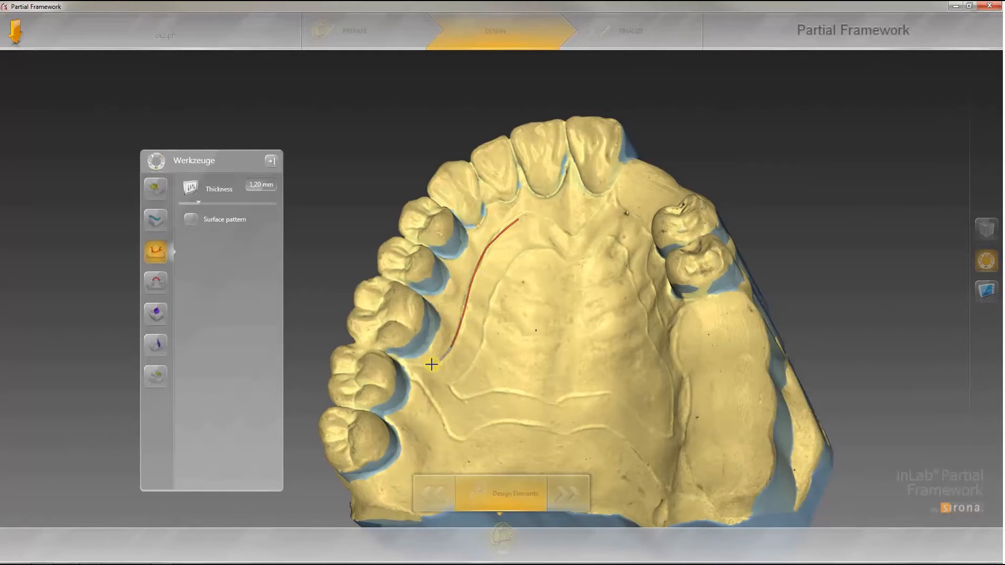
pyautogui.click(411, 371)
pyautogui.click(429, 399)
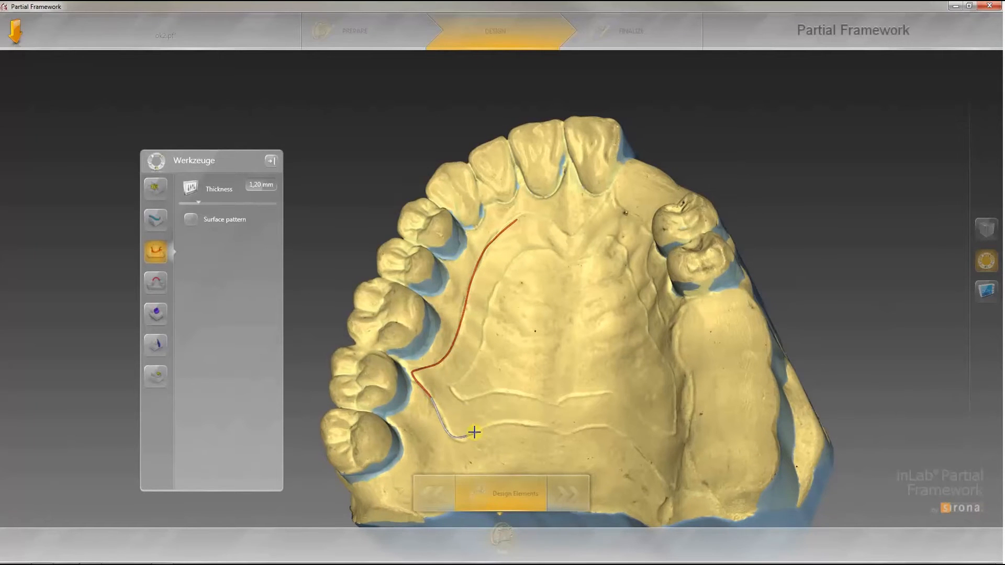
pyautogui.click(471, 435)
pyautogui.click(519, 424)
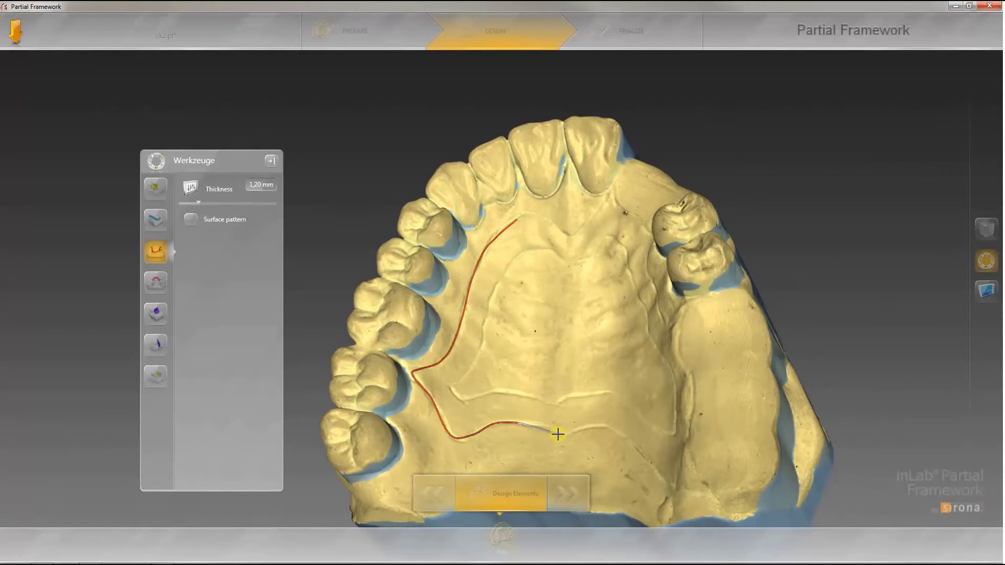
pyautogui.click(572, 435)
pyautogui.click(591, 427)
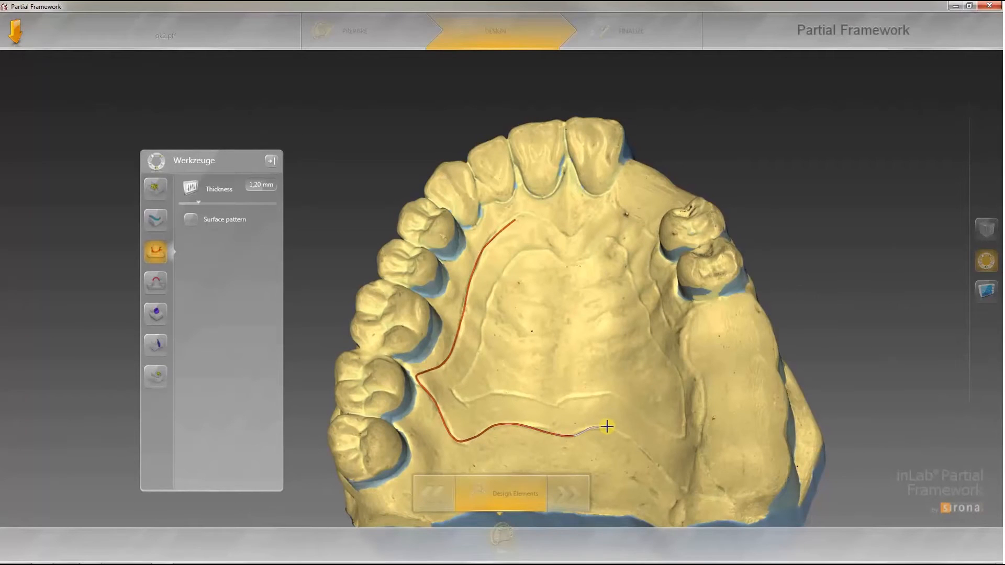
pyautogui.click(648, 455)
pyautogui.click(680, 490)
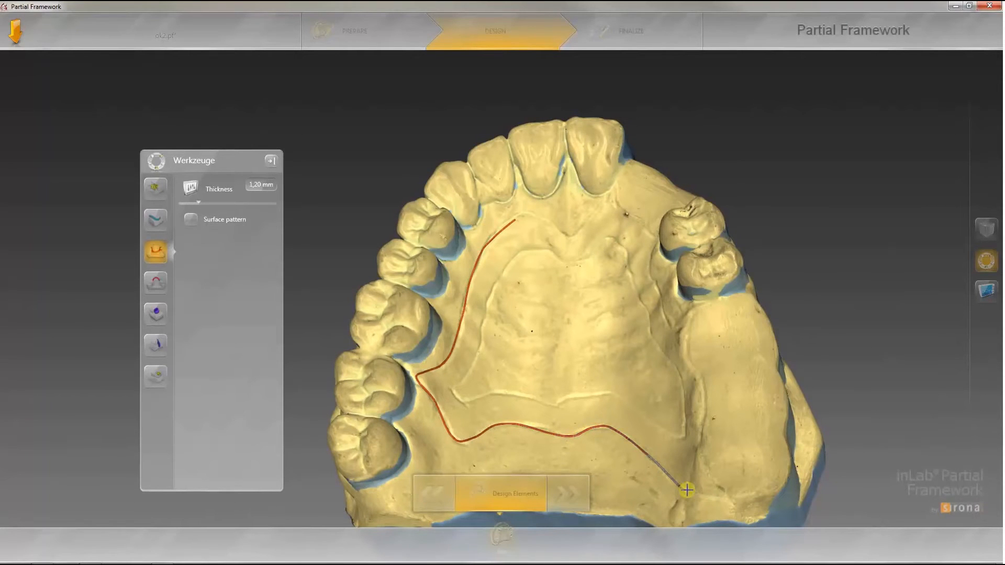
pyautogui.click(715, 491)
pyautogui.click(700, 466)
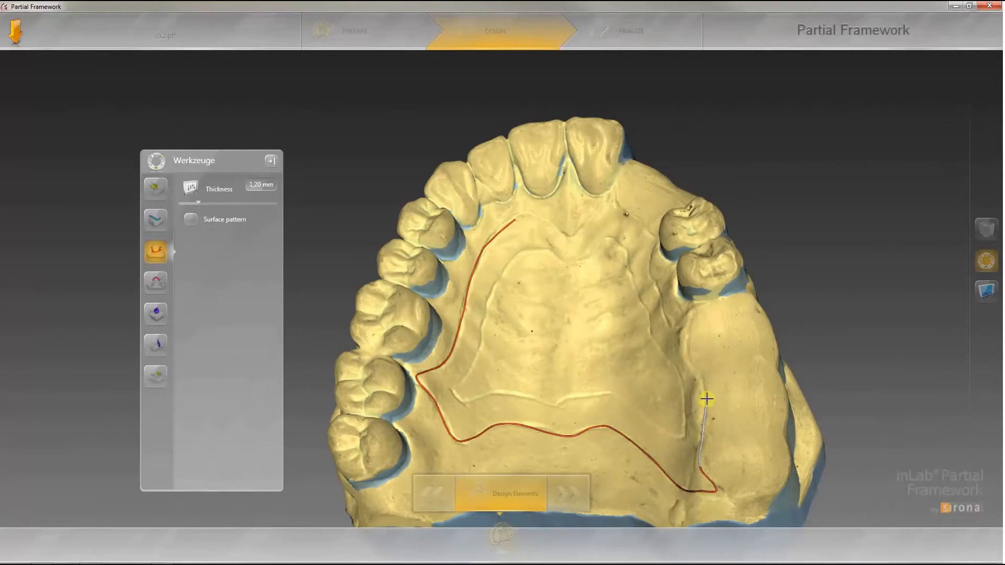
pyautogui.click(697, 367)
pyautogui.click(685, 344)
pyautogui.click(692, 308)
pyautogui.click(674, 322)
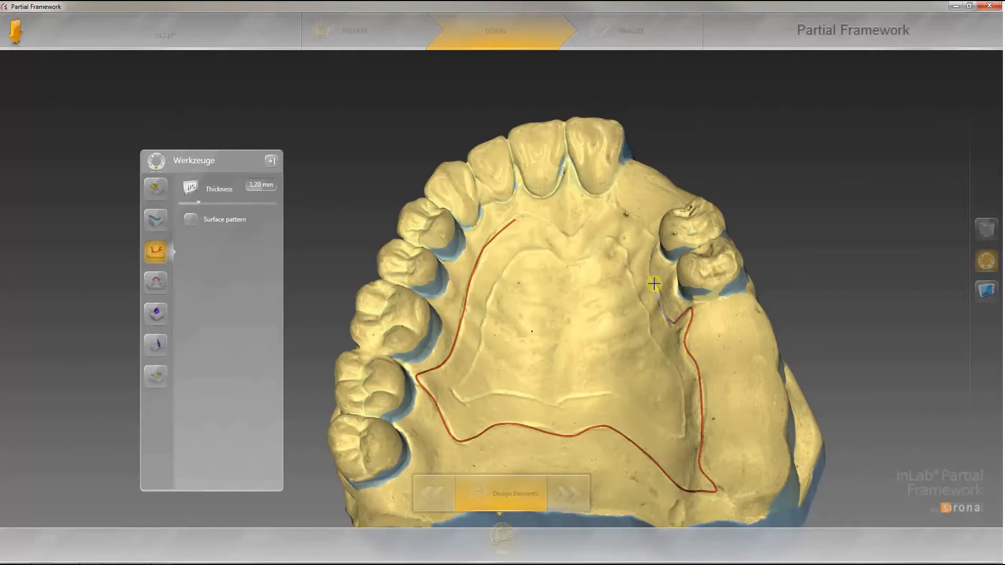
pyautogui.moveTo(655, 287); pyautogui.dragTo(672, 301, button='middle')
pyautogui.click(673, 302)
pyautogui.click(663, 288)
pyautogui.click(658, 267)
pyautogui.click(668, 245)
pyautogui.click(624, 215)
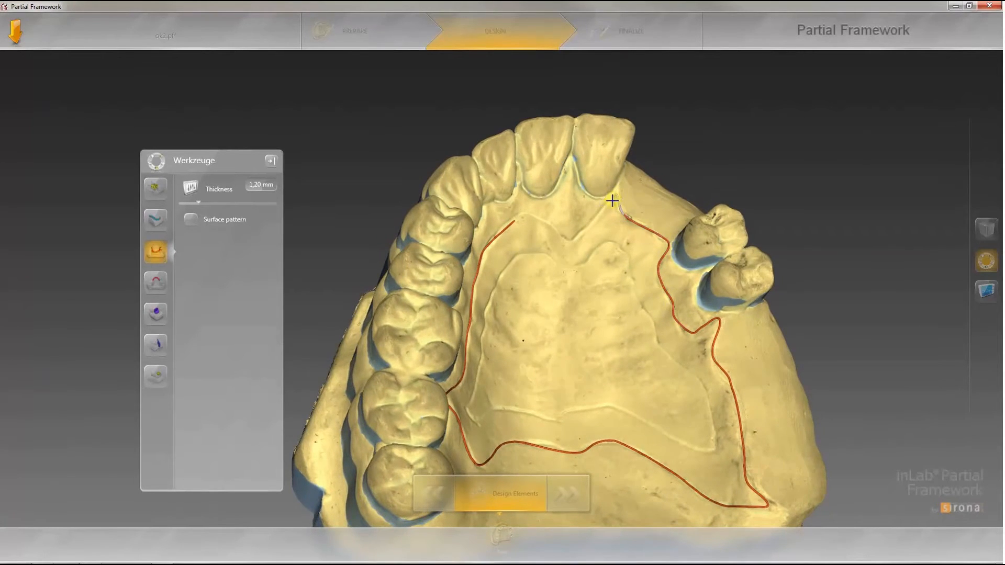
pyautogui.click(603, 212)
pyautogui.click(514, 223)
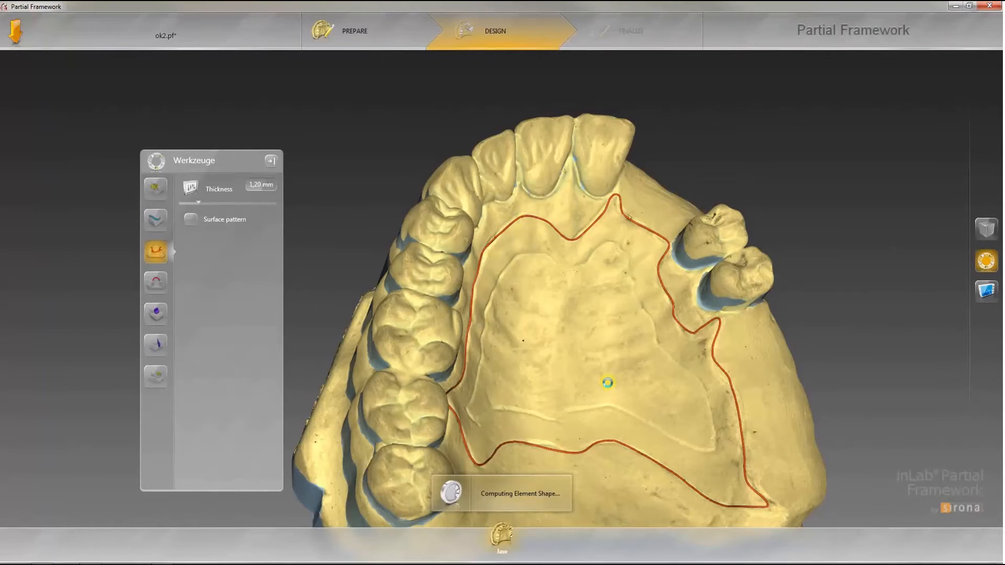
# Step: Add the outlined region as a 1.20 mm thick base plate
pyautogui.moveTo(685, 393); pyautogui.dragTo(381, 368, button='middle')
pyautogui.moveTo(561, 382); pyautogui.dragTo(560, 317, button='middle')
pyautogui.moveTo(558, 291)
pyautogui.mouseDown()
pyautogui.moveTo(574, 336)
pyautogui.moveTo(655, 365)
pyautogui.moveTo(675, 345)
pyautogui.moveTo(678, 314)
pyautogui.mouseUp()
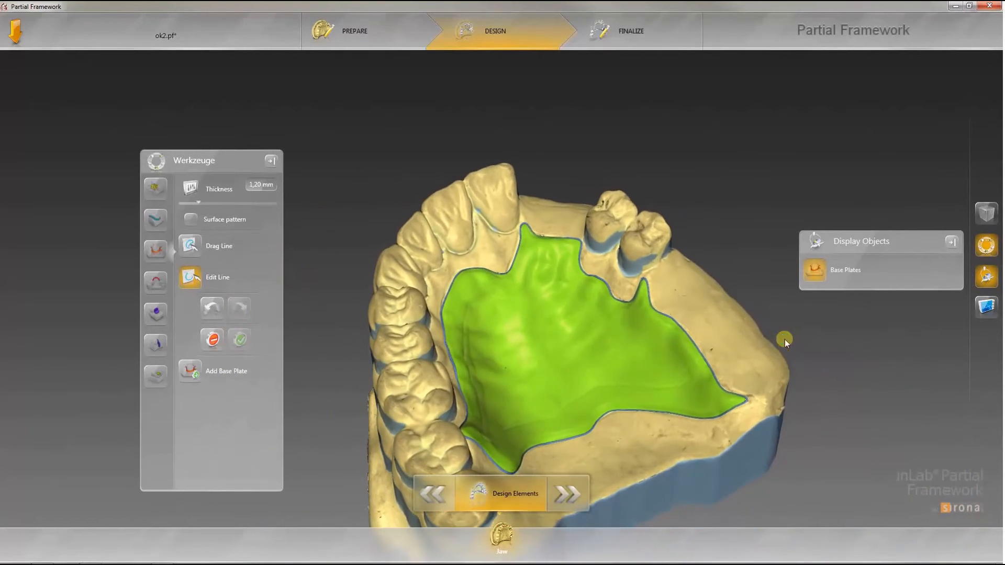
pyautogui.click(190, 372)
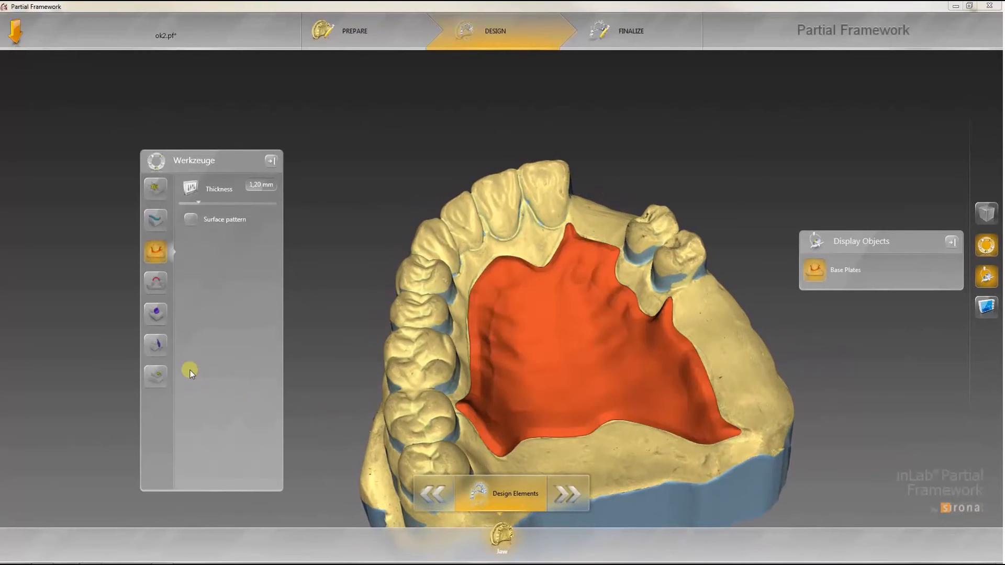
# Step: Select the base plate and reshape its outline with Edit Line near the front of the palate
pyautogui.click(812, 275)
pyautogui.moveTo(631, 316)
pyautogui.mouseDown()
pyautogui.moveTo(588, 296)
pyautogui.moveTo(593, 289)
pyautogui.moveTo(649, 356)
pyautogui.moveTo(698, 380)
pyautogui.moveTo(720, 416)
pyautogui.moveTo(716, 428)
pyautogui.moveTo(604, 413)
pyautogui.moveTo(539, 432)
pyautogui.moveTo(575, 431)
pyautogui.moveTo(520, 431)
pyautogui.moveTo(512, 451)
pyautogui.moveTo(489, 452)
pyautogui.moveTo(491, 350)
pyautogui.moveTo(508, 300)
pyautogui.moveTo(565, 295)
pyautogui.moveTo(591, 272)
pyautogui.moveTo(605, 282)
pyautogui.mouseUp()
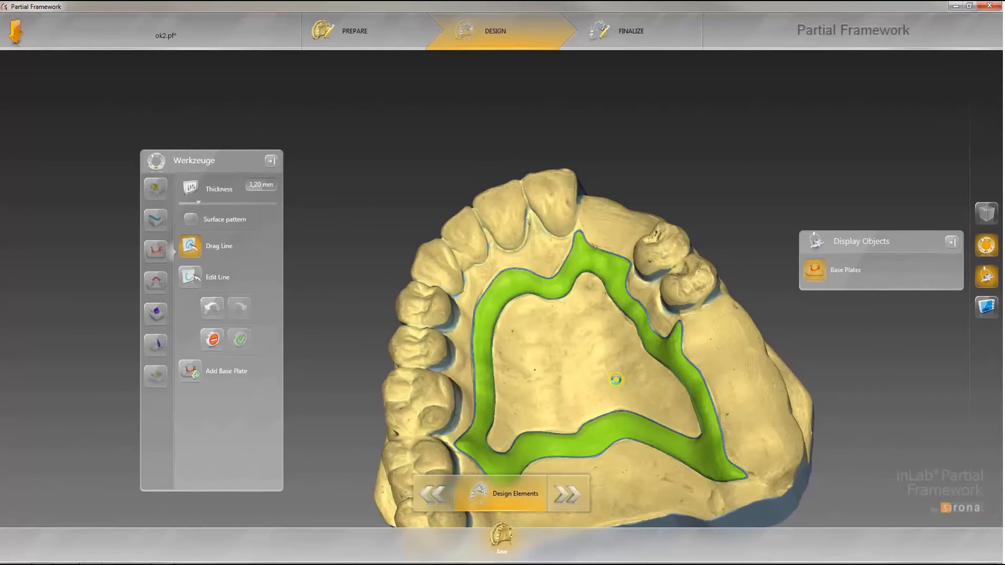
pyautogui.moveTo(616, 379); pyautogui.dragTo(569, 287)
pyautogui.scroll(3, 523, 290)
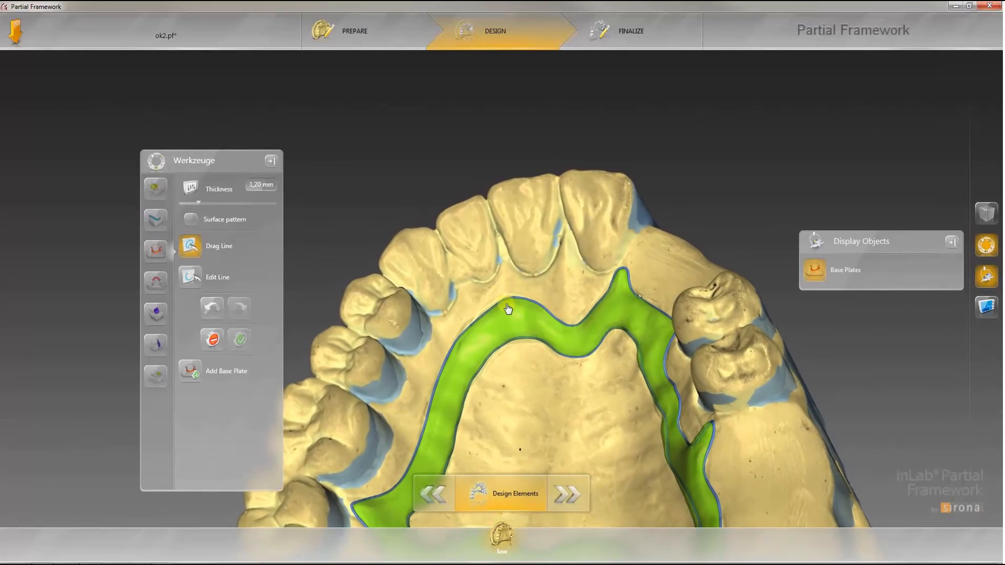
pyautogui.click(184, 276)
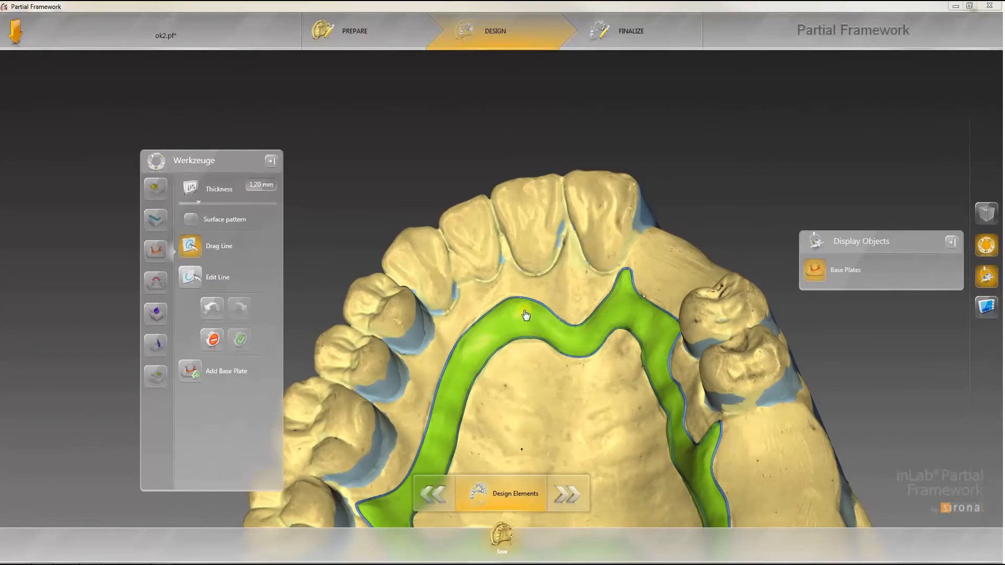
pyautogui.moveTo(506, 297)
pyautogui.mouseDown()
pyautogui.moveTo(478, 308)
pyautogui.moveTo(457, 344)
pyautogui.moveTo(502, 382)
pyautogui.moveTo(563, 366)
pyautogui.mouseUp()
pyautogui.scroll(3, 488, 378)
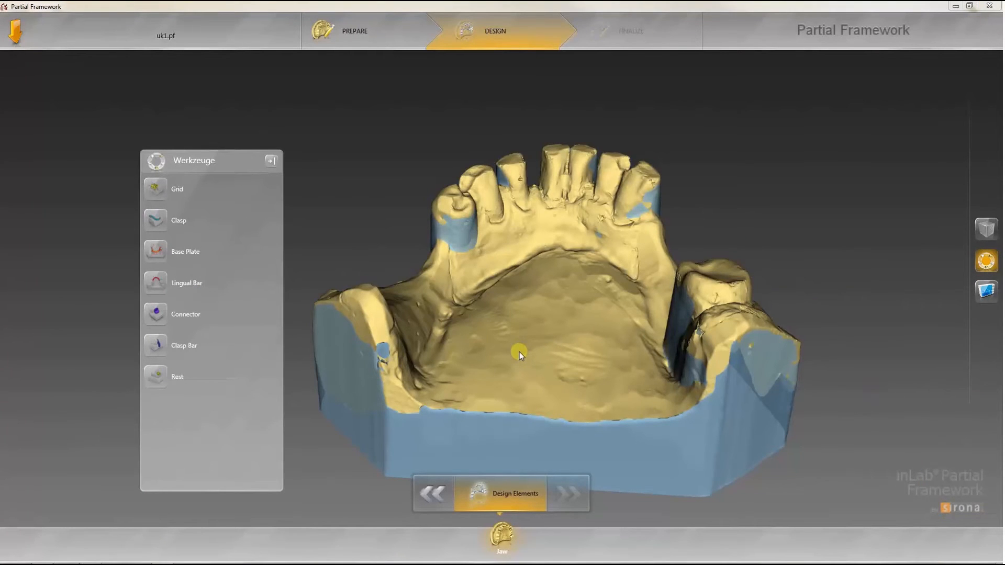
# Step: Draw a lingual bar line along the lingual side of the lower anterior teeth with the Lingual Bar tool
pyautogui.click(178, 286)
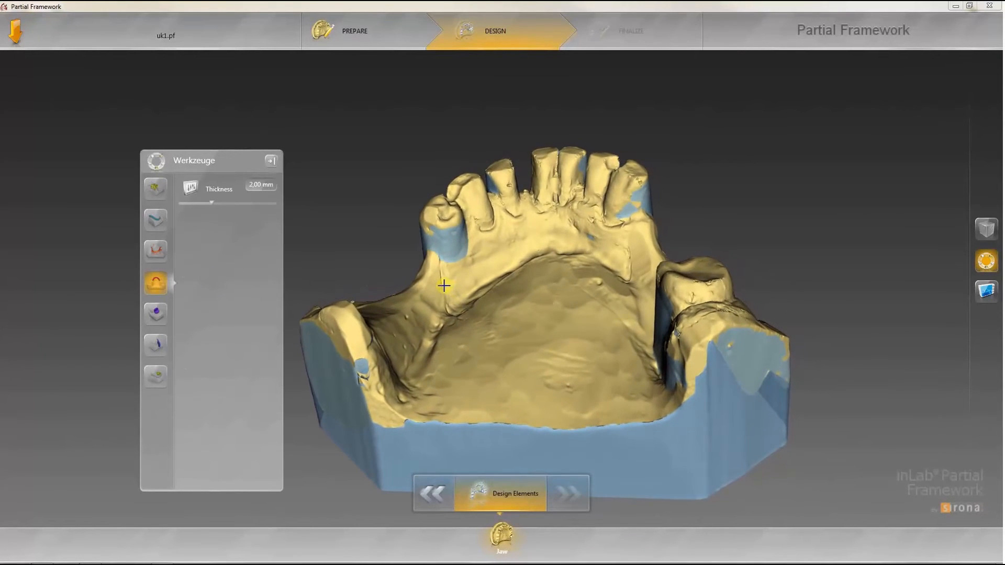
pyautogui.click(444, 286)
pyautogui.click(456, 280)
pyautogui.click(474, 269)
pyautogui.click(493, 253)
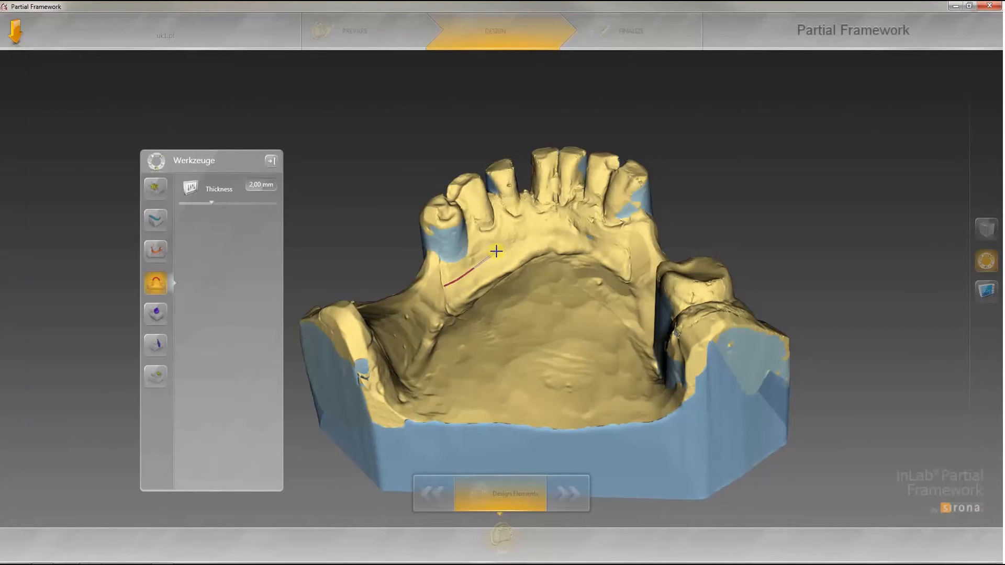
pyautogui.click(517, 242)
pyautogui.click(553, 233)
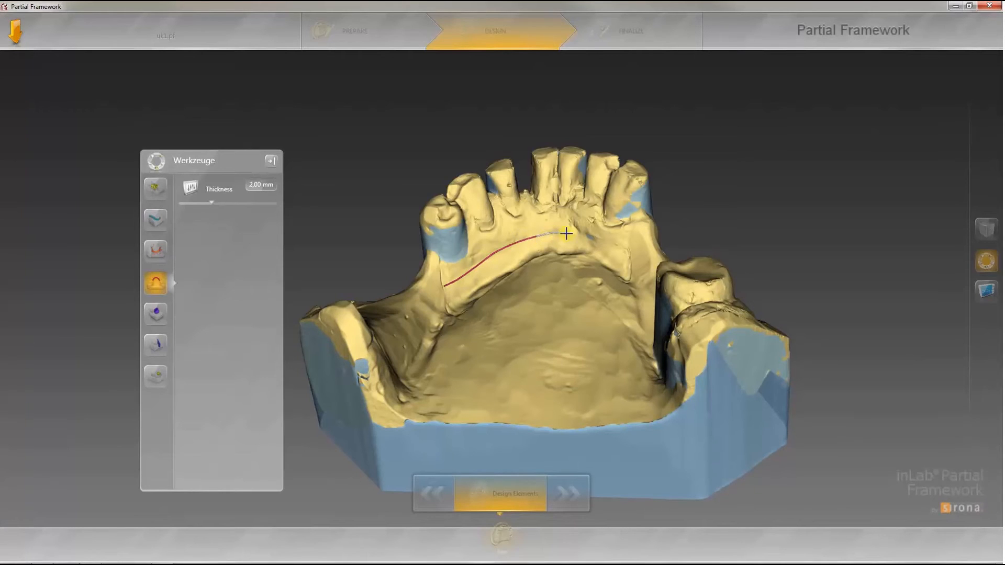
pyautogui.click(599, 241)
pyautogui.doubleClick(629, 263)
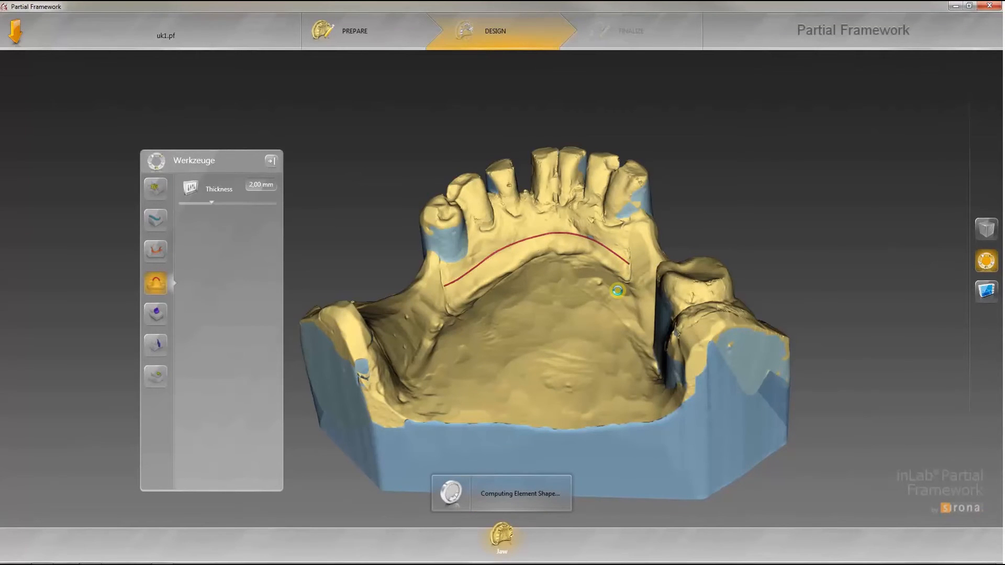
# Step: Set the lingual bar's thickness to 2.55 mm and accept it
pyautogui.moveTo(618, 291); pyautogui.dragTo(507, 242)
pyautogui.scroll(3, 506, 265)
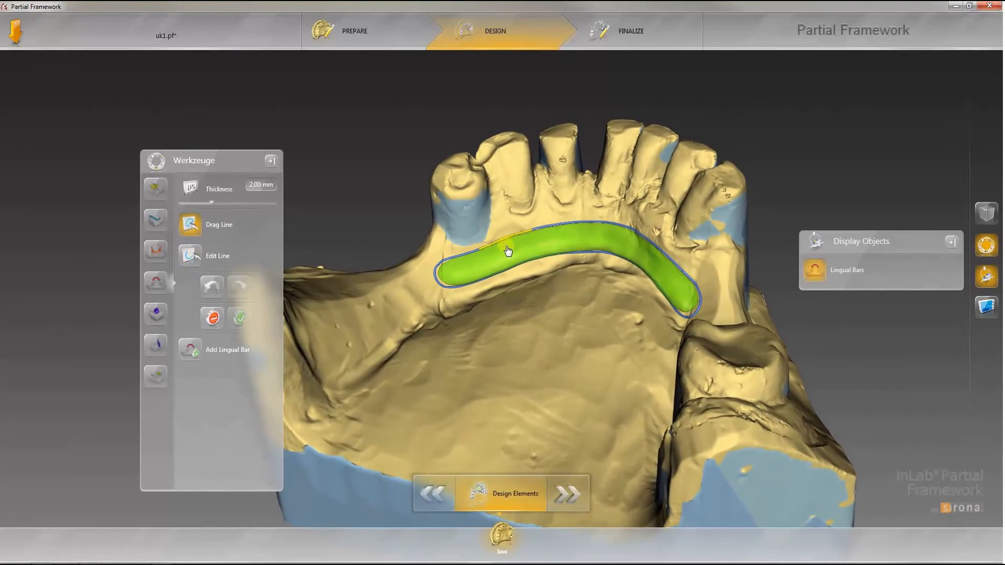
pyautogui.moveTo(506, 240); pyautogui.dragTo(511, 230)
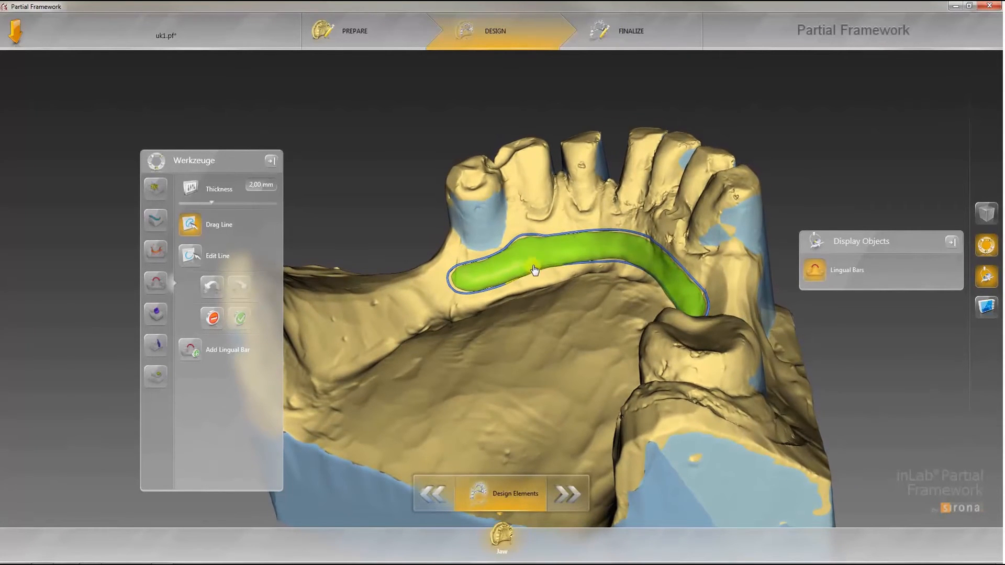
pyautogui.moveTo(532, 264); pyautogui.dragTo(526, 305)
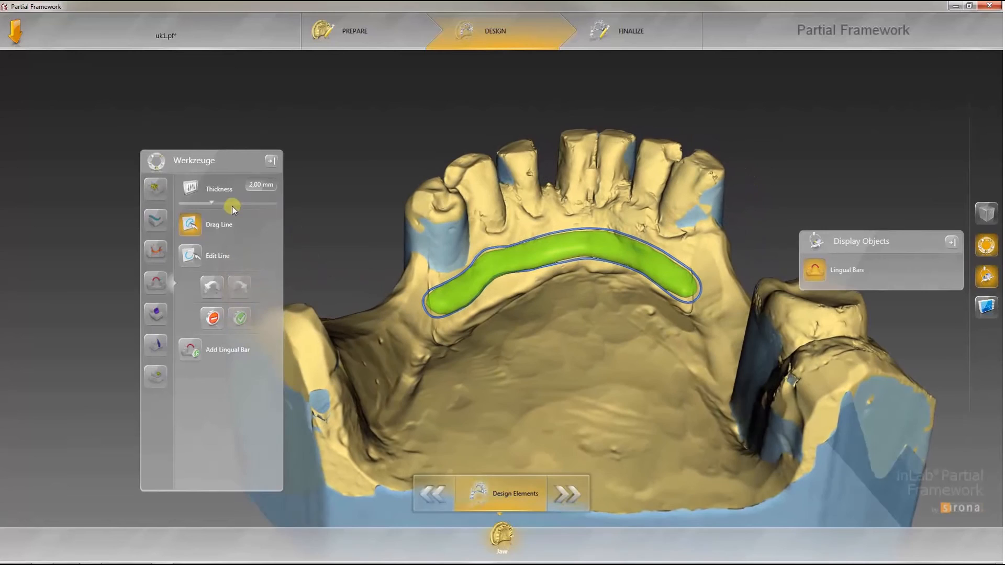
pyautogui.moveTo(213, 203); pyautogui.dragTo(224, 202)
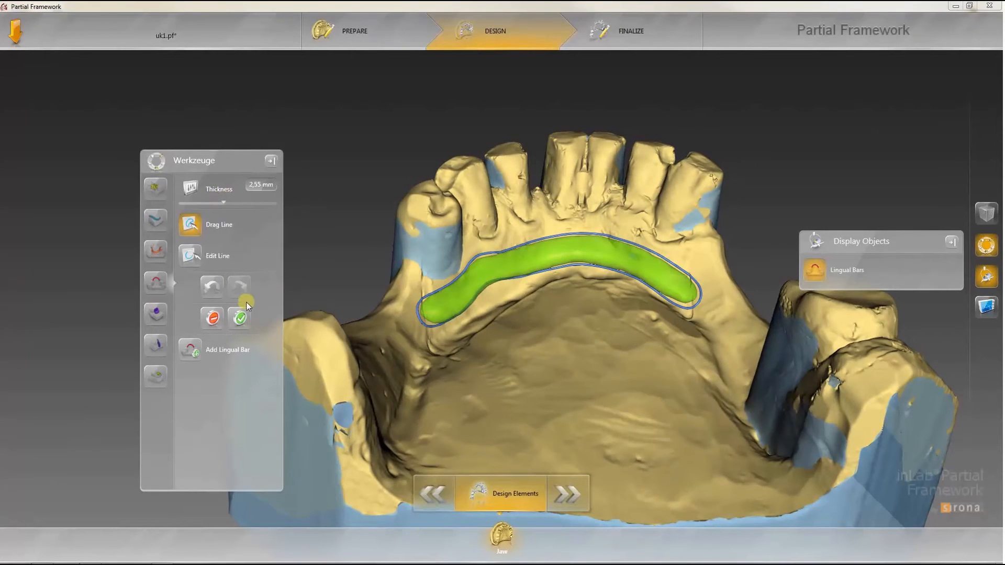
pyautogui.click(240, 317)
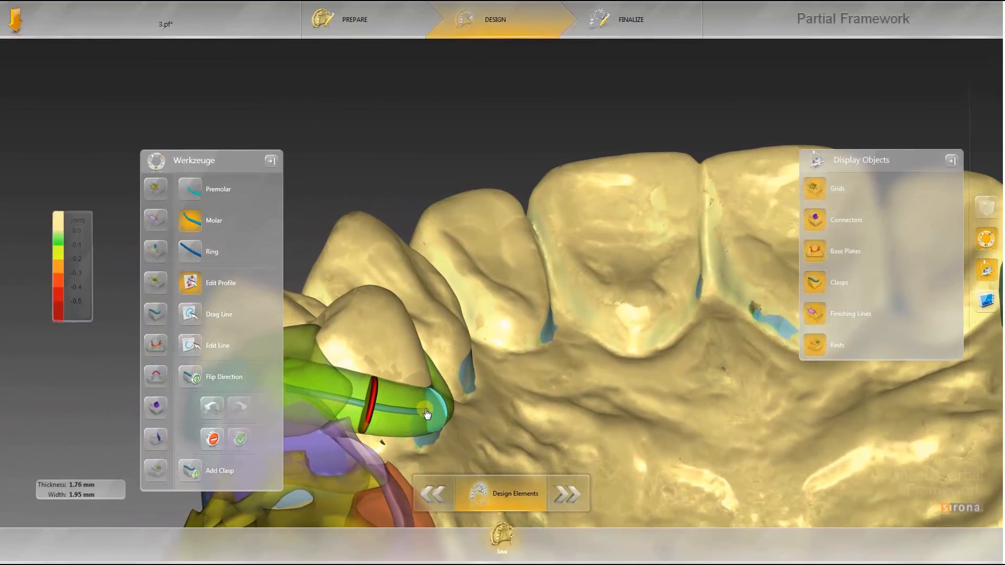
# Step: Inspect the clasp on the upper framework and move on to the Finalize stage
pyautogui.moveTo(425, 410); pyautogui.dragTo(426, 405)
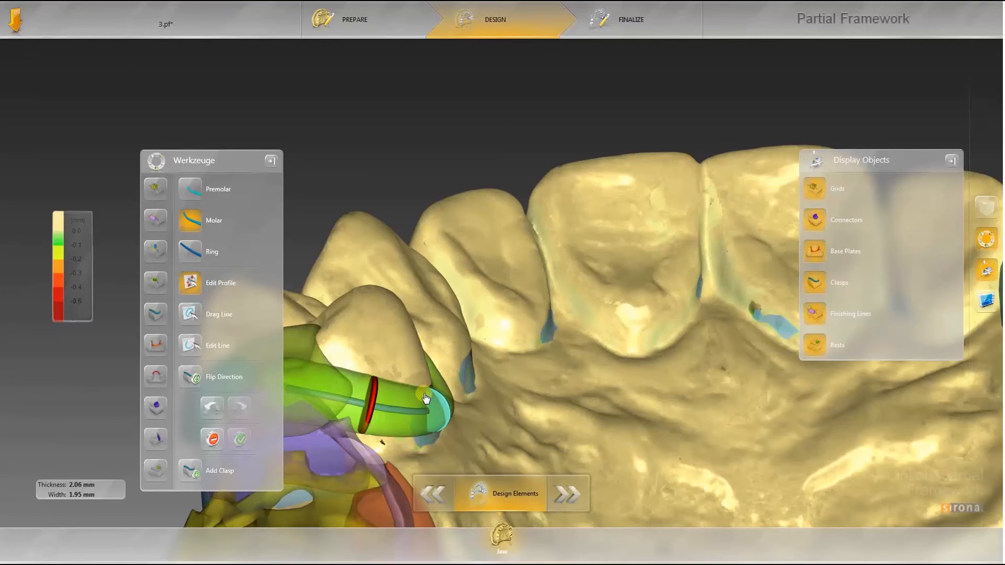
pyautogui.moveTo(426, 399); pyautogui.dragTo(427, 412)
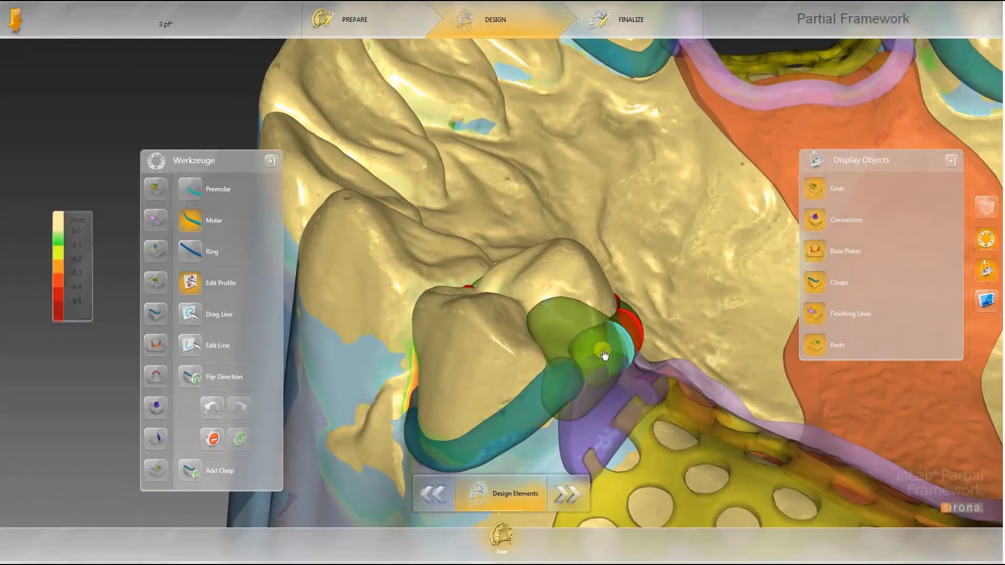
pyautogui.click(602, 350)
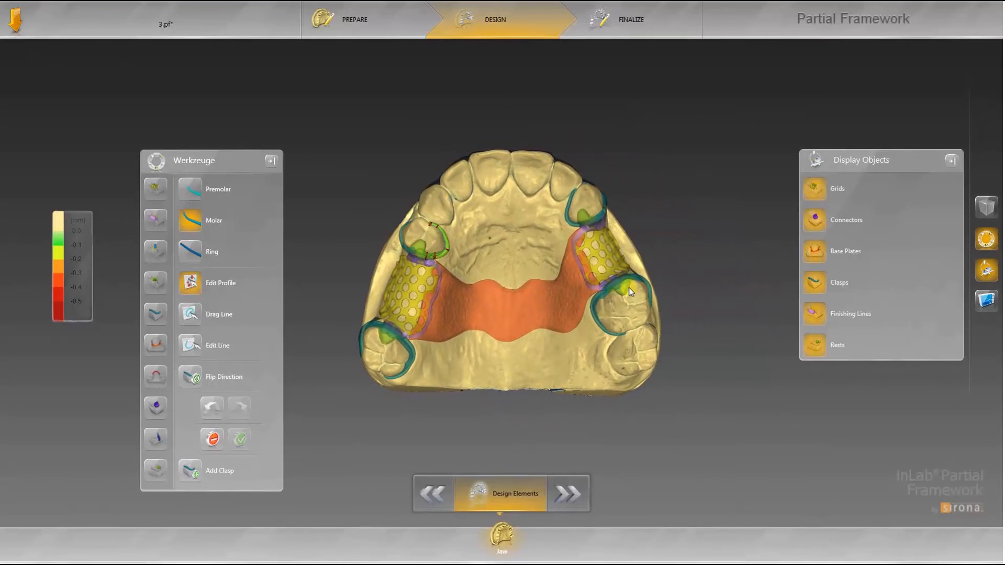
pyautogui.click(568, 494)
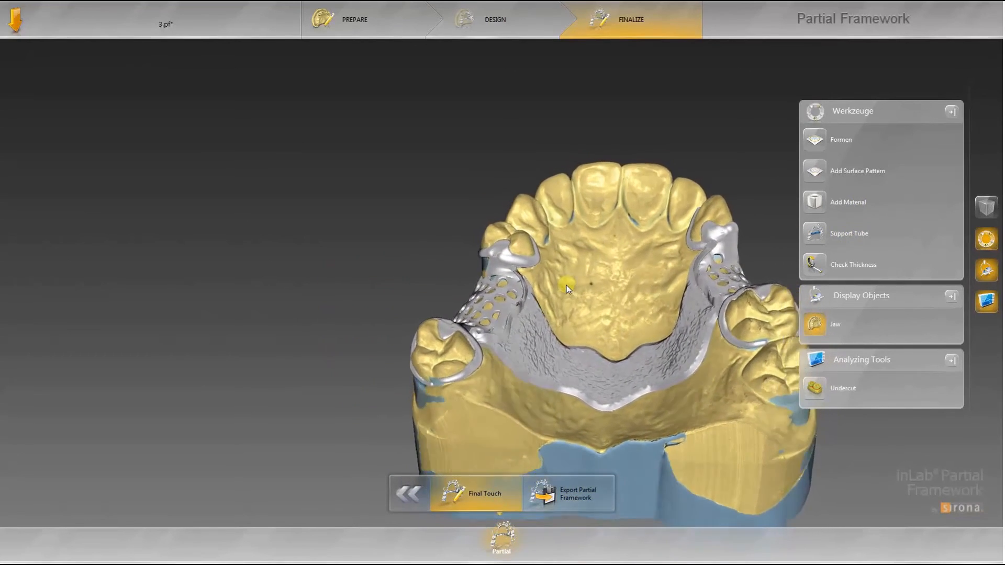
# Step: Activate the Formen tool in Hinzufügen mode from the context ring
pyautogui.rightClick(558, 295)
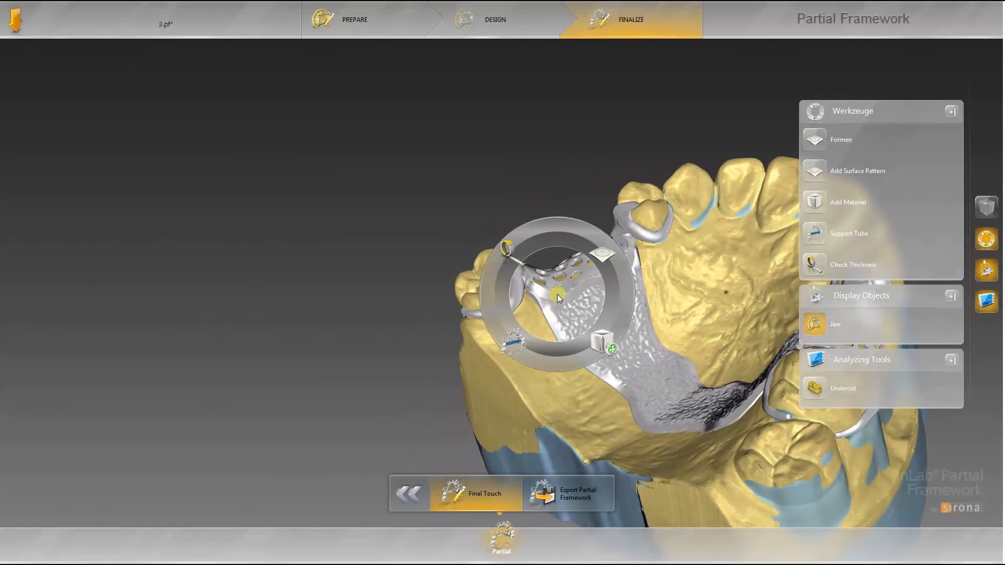
pyautogui.click(604, 267)
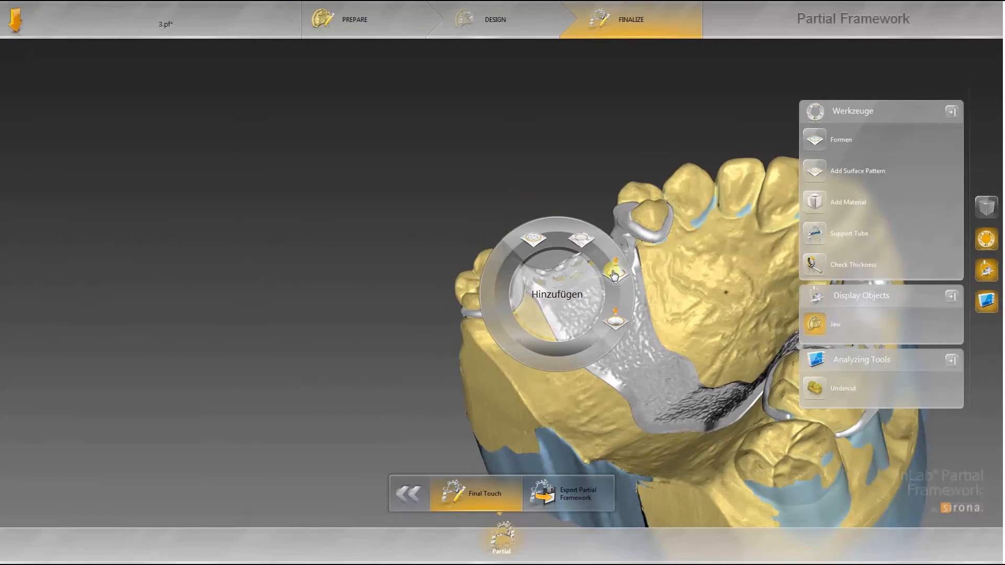
pyautogui.click(614, 273)
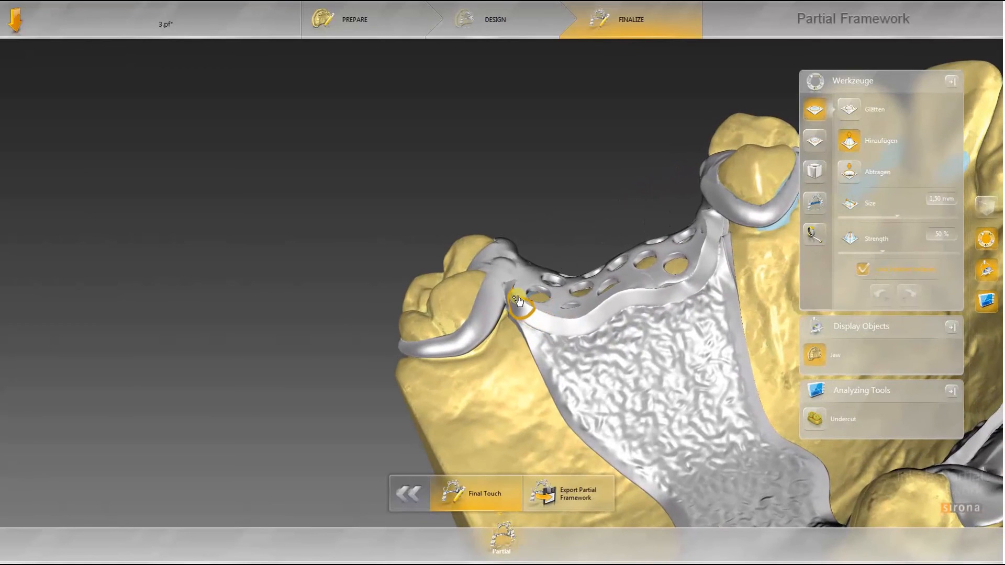
# Step: Switch to Add Material and add material at the junction between clasp and grid
pyautogui.rightClick(518, 298)
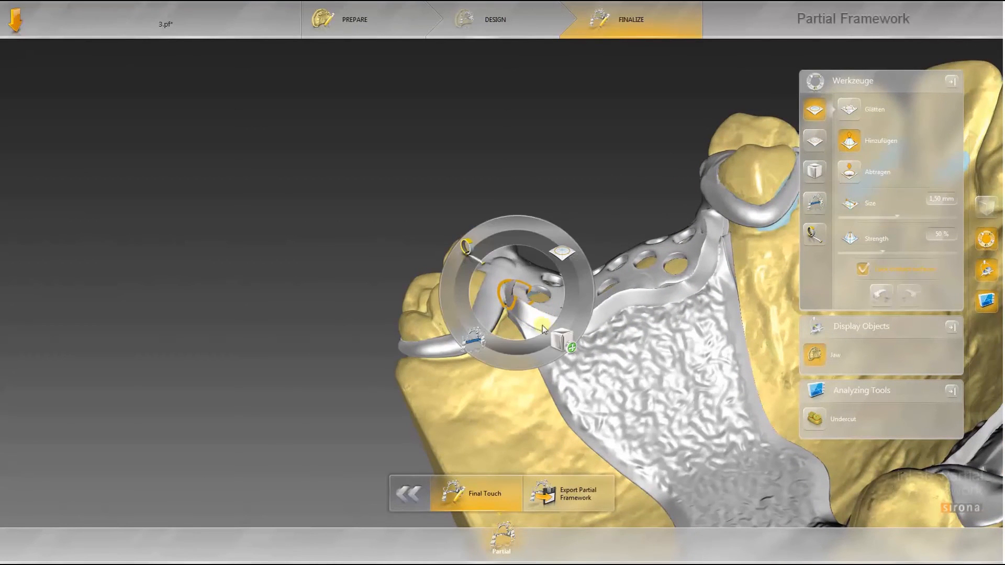
pyautogui.click(565, 338)
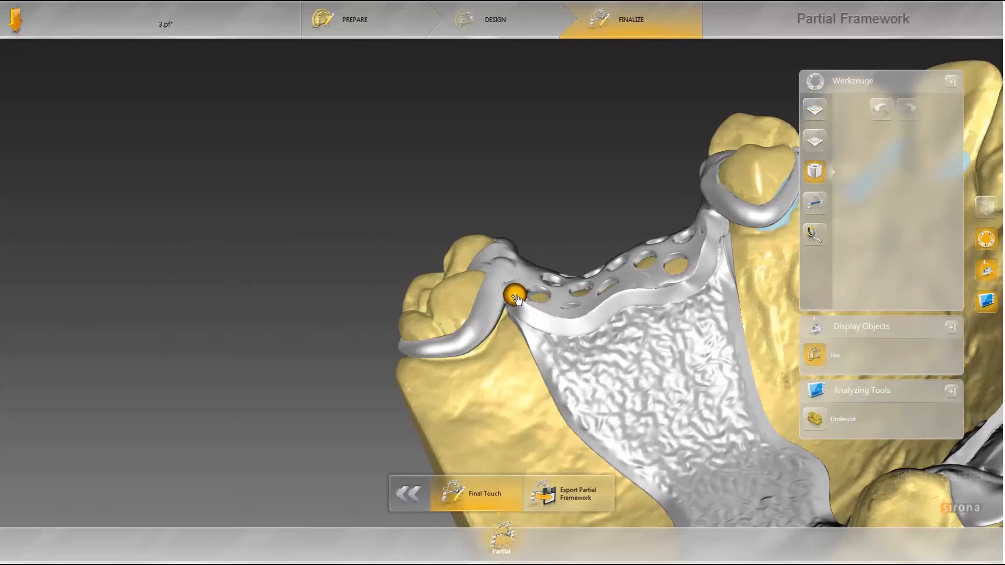
pyautogui.click(518, 301)
pyautogui.moveTo(550, 286)
pyautogui.mouseDown(button='middle')
pyautogui.moveTo(515, 266)
pyautogui.moveTo(542, 283)
pyautogui.moveTo(523, 297)
pyautogui.mouseUp(button='middle')
pyautogui.click(509, 262)
# Step: Switch the Formen tool to Glätten mode and smooth the junction between the clasp and the grid
pyautogui.rightClick(521, 297)
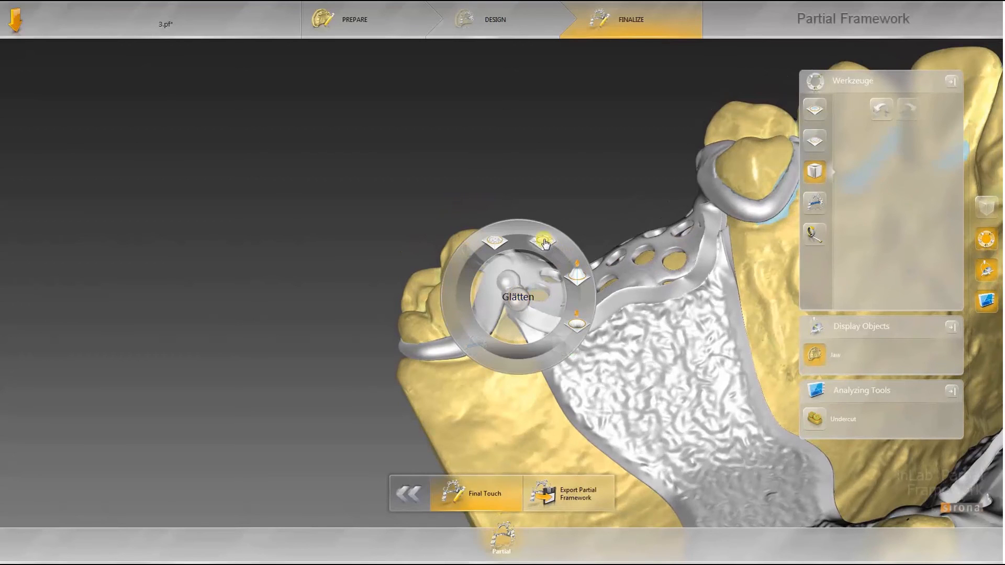
pyautogui.click(545, 243)
pyautogui.moveTo(524, 291); pyautogui.dragTo(518, 304, button='middle')
pyautogui.scroll(3, 518, 300)
pyautogui.moveTo(522, 304)
pyautogui.mouseDown()
pyautogui.moveTo(542, 327)
pyautogui.moveTo(527, 309)
pyautogui.mouseUp()
pyautogui.moveTo(527, 309); pyautogui.dragTo(523, 313, button='middle')
pyautogui.moveTo(522, 313)
pyautogui.mouseDown()
pyautogui.moveTo(530, 317)
pyautogui.moveTo(515, 305)
pyautogui.moveTo(536, 330)
pyautogui.mouseUp()
pyautogui.moveTo(536, 330); pyautogui.dragTo(550, 352, button='middle')
pyautogui.moveTo(524, 341)
pyautogui.mouseDown()
pyautogui.moveTo(532, 346)
pyautogui.moveTo(500, 328)
pyautogui.moveTo(522, 350)
pyautogui.mouseUp()
pyautogui.moveTo(523, 350)
pyautogui.mouseDown(button='middle')
pyautogui.moveTo(668, 347)
pyautogui.moveTo(524, 345)
pyautogui.moveTo(614, 403)
pyautogui.moveTo(567, 343)
pyautogui.mouseUp(button='middle')
# Step: Activate Check Thickness and inspect the framework's thickness map from several angles
pyautogui.rightClick(567, 343)
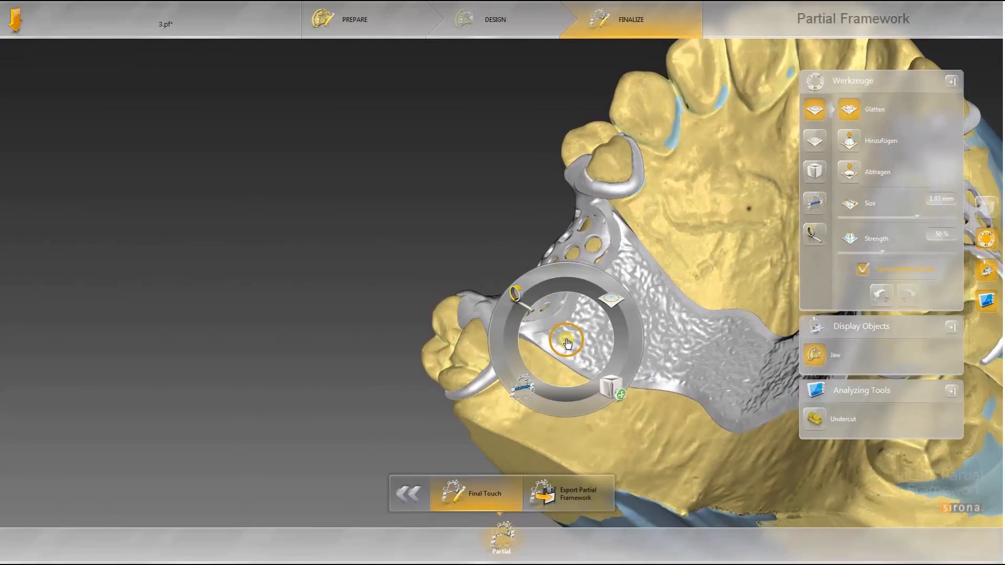
pyautogui.click(521, 301)
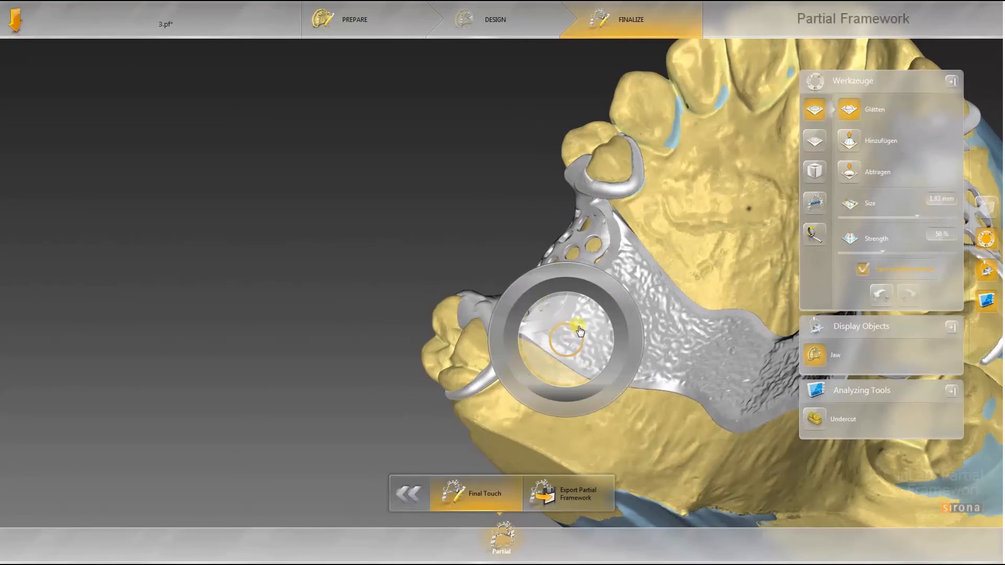
pyautogui.moveTo(566, 406); pyautogui.dragTo(642, 375, button='middle')
pyautogui.scroll(-5, 582, 383)
pyautogui.moveTo(345, 328); pyautogui.dragTo(286, 304, button='middle')
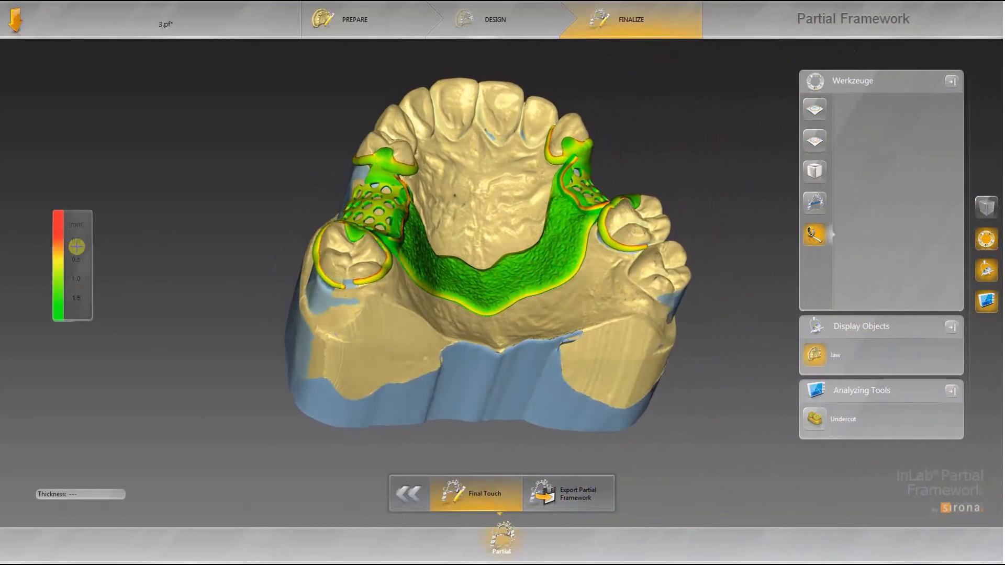
pyautogui.moveTo(581, 201); pyautogui.dragTo(471, 278, button='middle')
pyautogui.scroll(2, 470, 278)
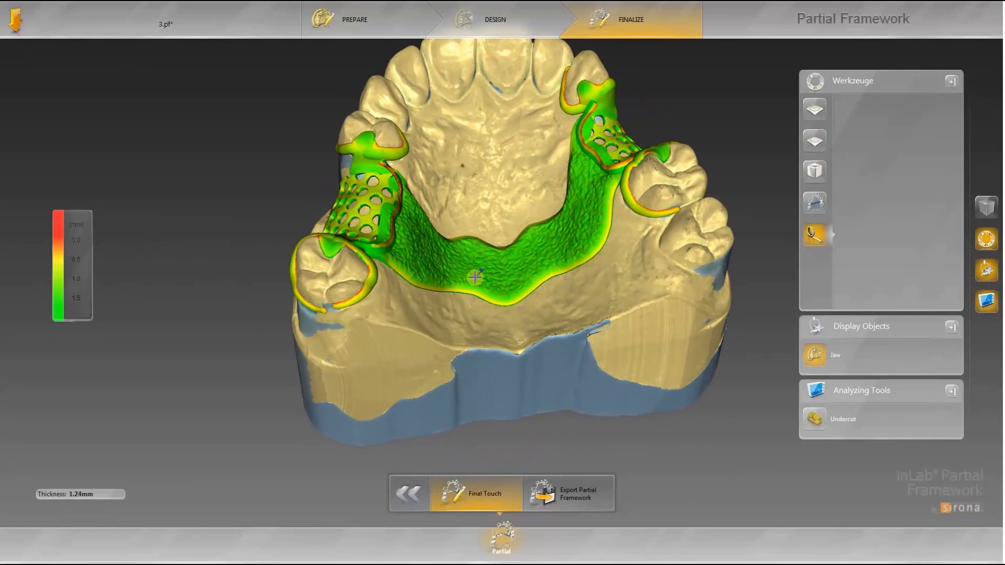
# Step: Activate the Support Tube tool and place a support tube connecting the two grids across the palate
pyautogui.rightClick(475, 277)
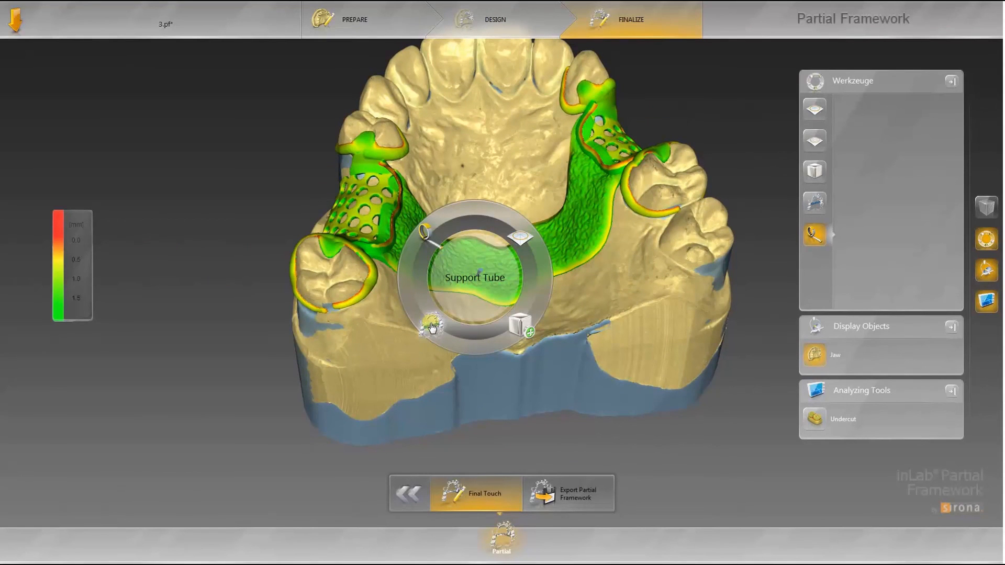
pyautogui.click(428, 330)
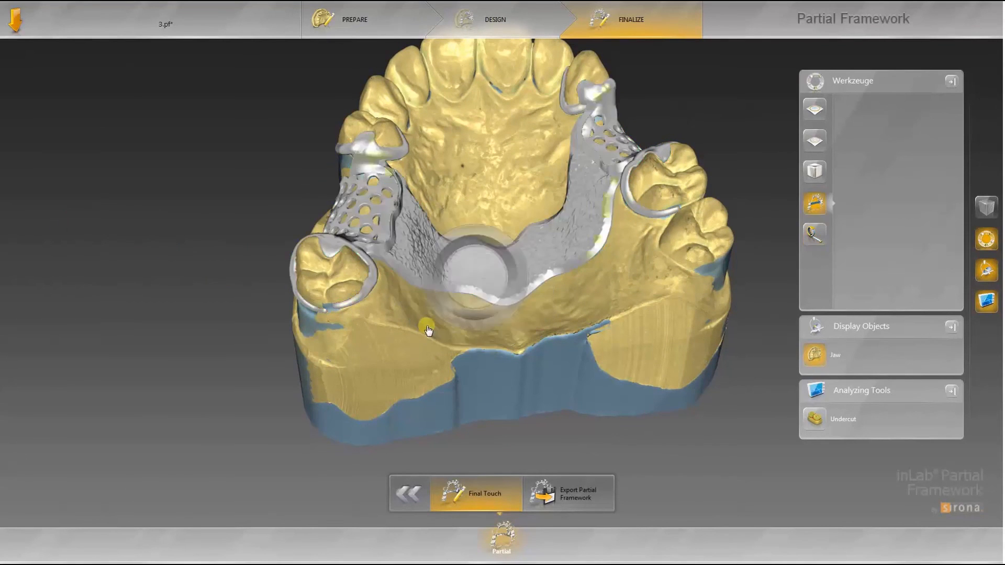
pyautogui.click(394, 219)
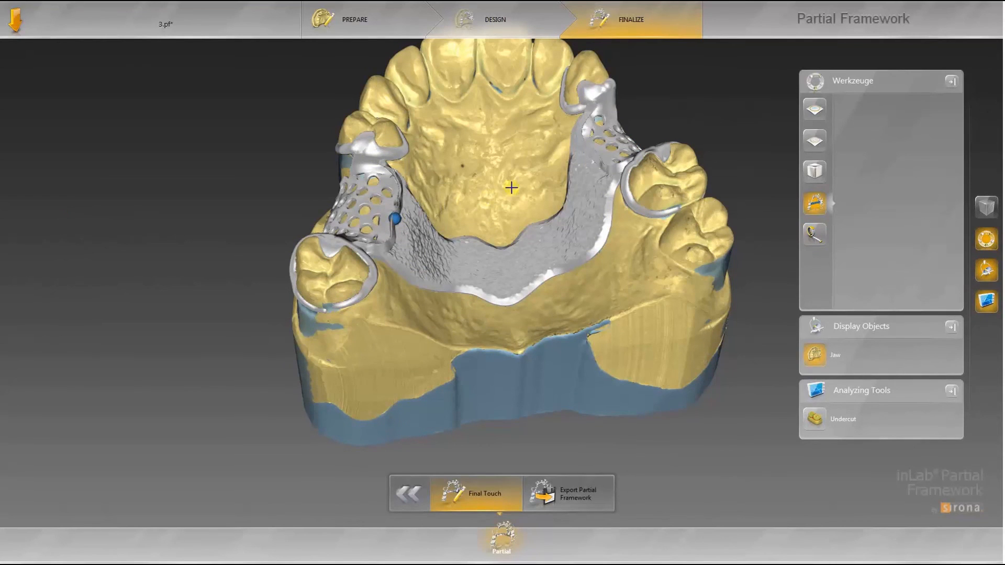
pyautogui.click(600, 154)
# Step: Add a support tube across the open ends of the clasp on the right molar and keep it
pyautogui.scroll(5, 626, 270)
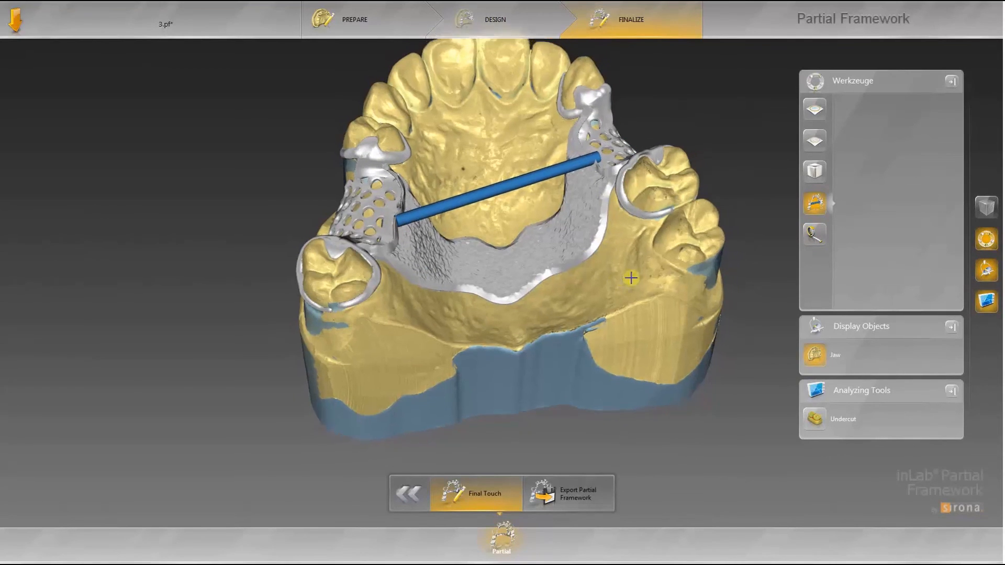
pyautogui.scroll(4, 600, 238)
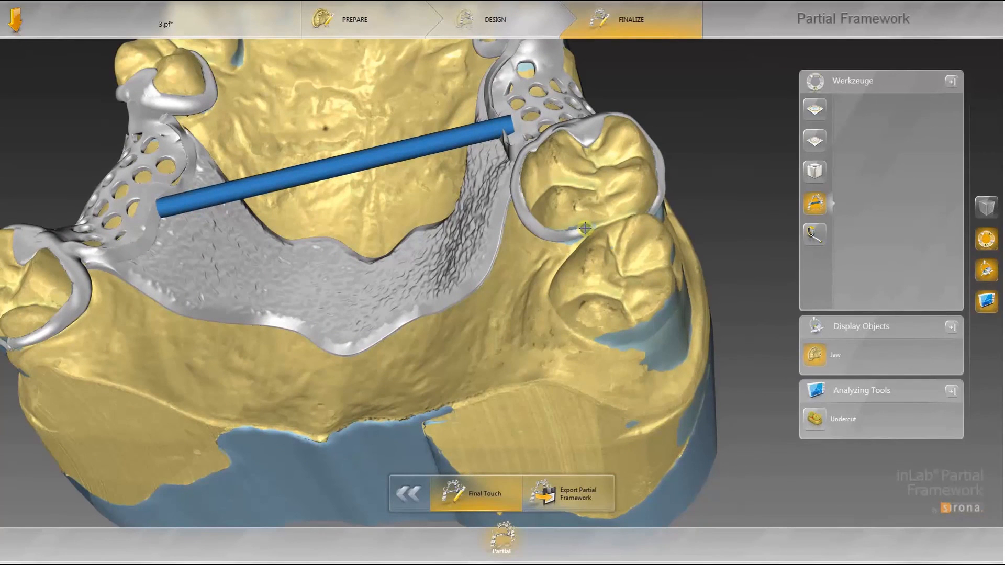
pyautogui.click(652, 214)
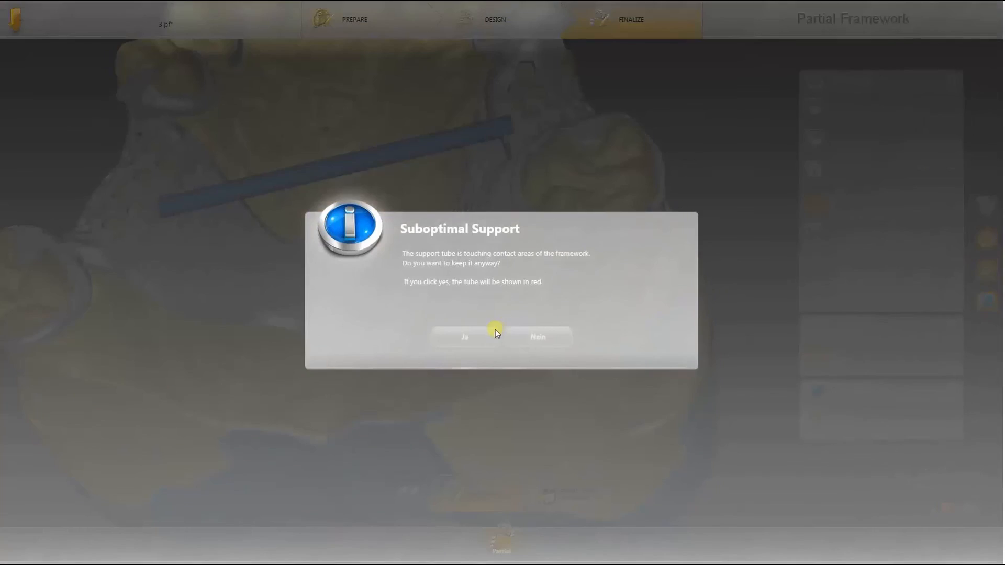
pyautogui.click(465, 338)
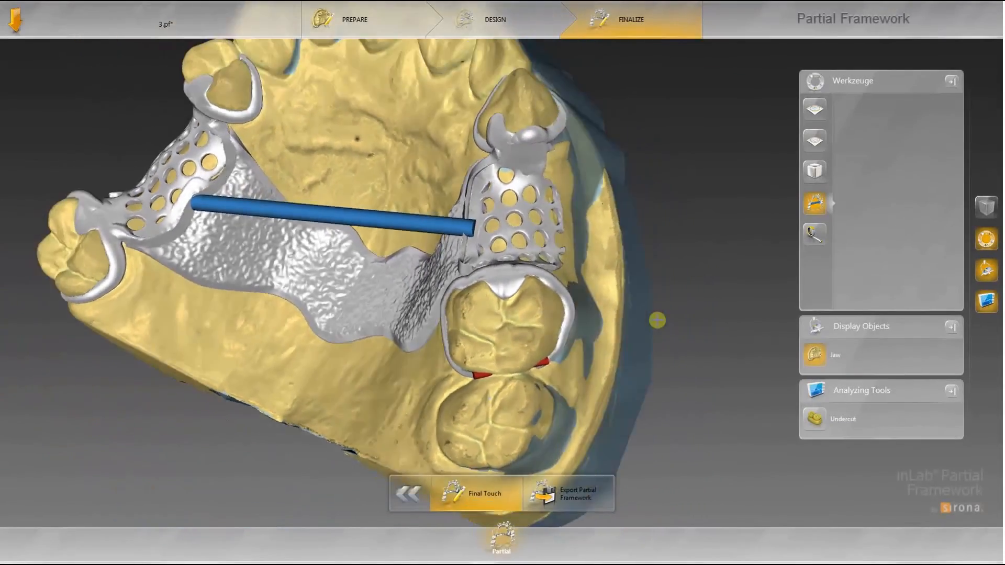
# Step: Add a support tube across the clasp opening on the opposite side and keep it
pyautogui.moveTo(658, 320); pyautogui.dragTo(238, 261, button='right')
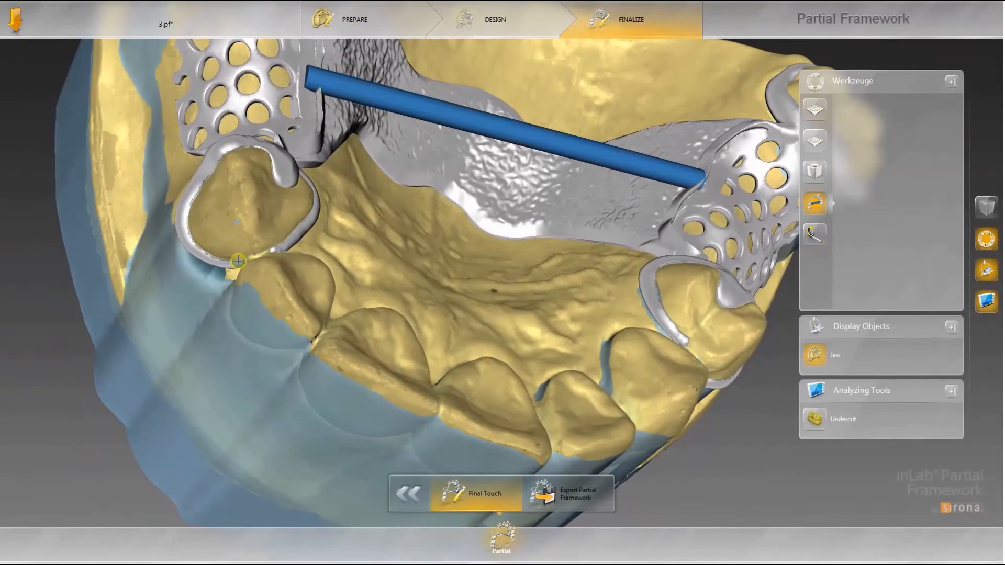
pyautogui.click(238, 261)
pyautogui.click(274, 250)
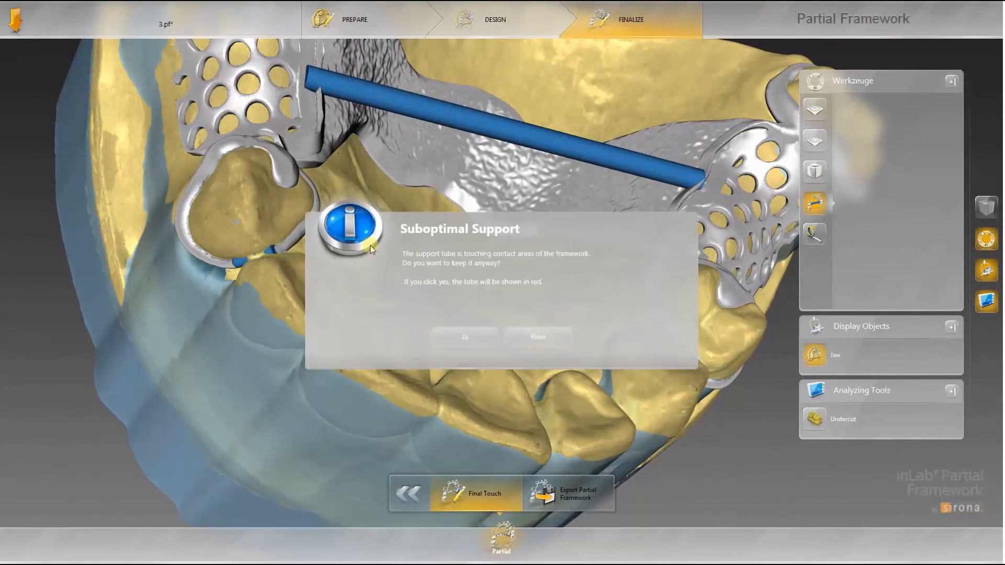
pyautogui.click(473, 340)
# Step: Add another support tube across the front clasp opening and keep it
pyautogui.moveTo(525, 292); pyautogui.dragTo(557, 273, button='right')
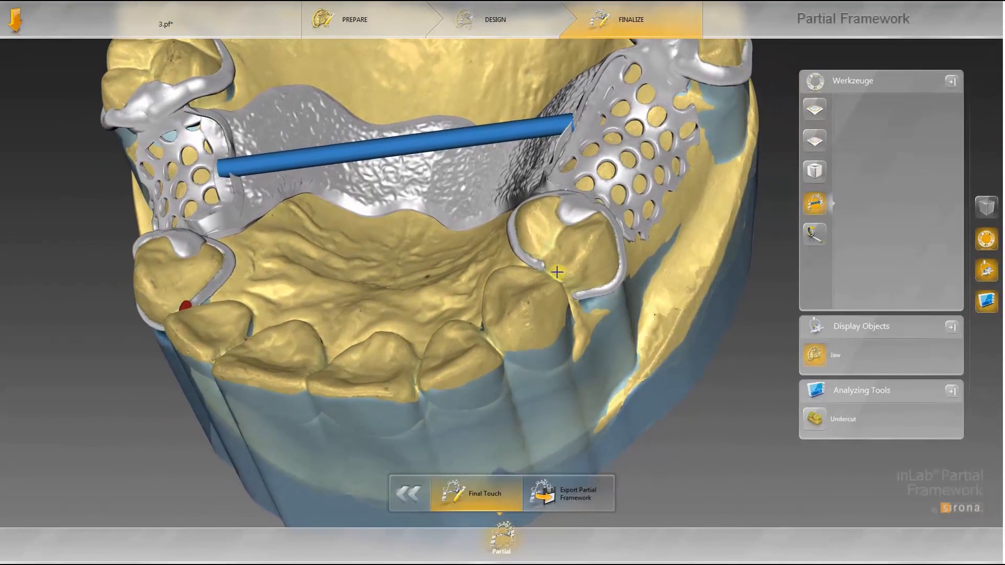
pyautogui.click(540, 265)
pyautogui.click(572, 295)
pyautogui.click(499, 339)
# Step: Add a support tube across the remaining left clasp opening and keep it
pyautogui.moveTo(643, 304); pyautogui.dragTo(315, 314, button='right')
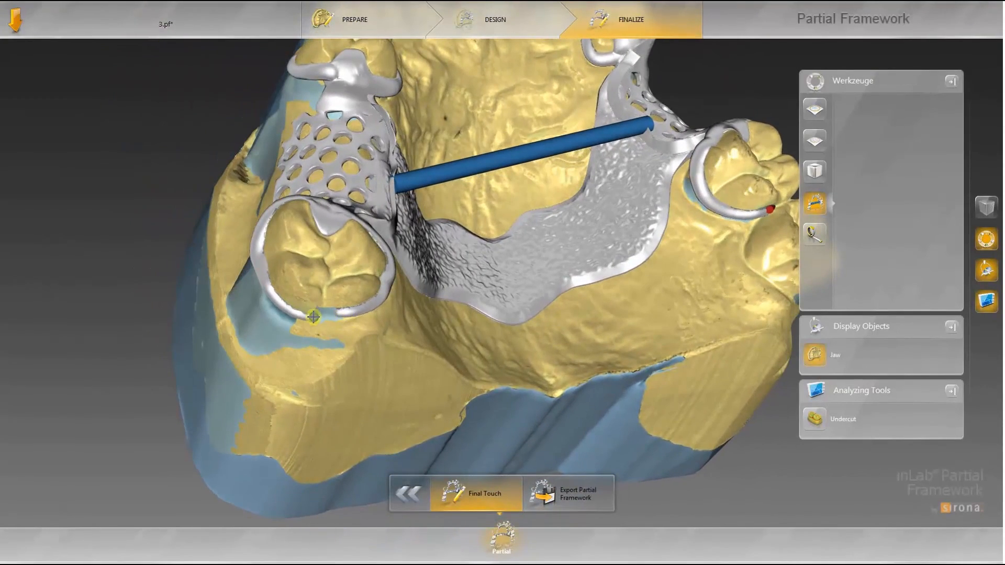
pyautogui.click(339, 312)
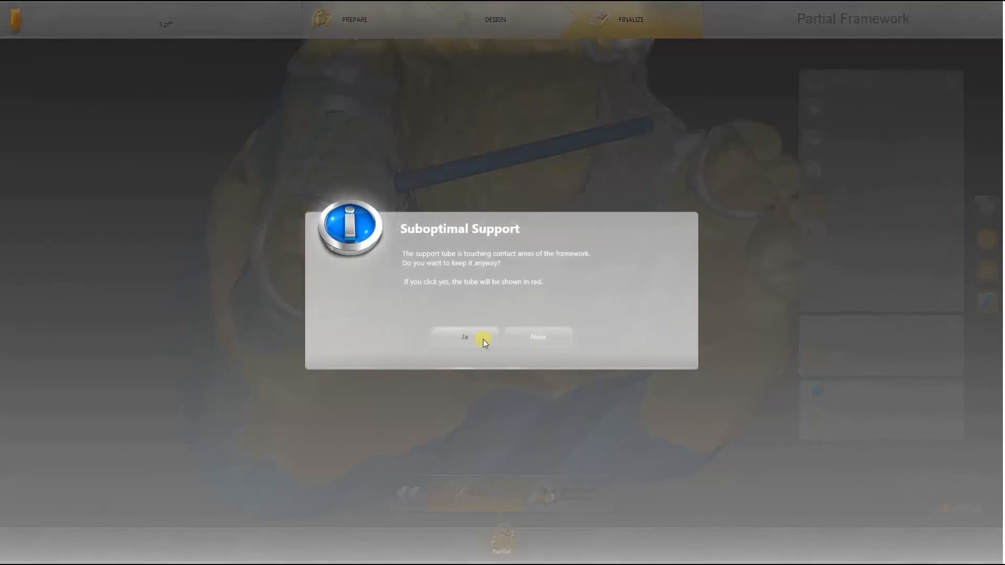
pyautogui.click(482, 339)
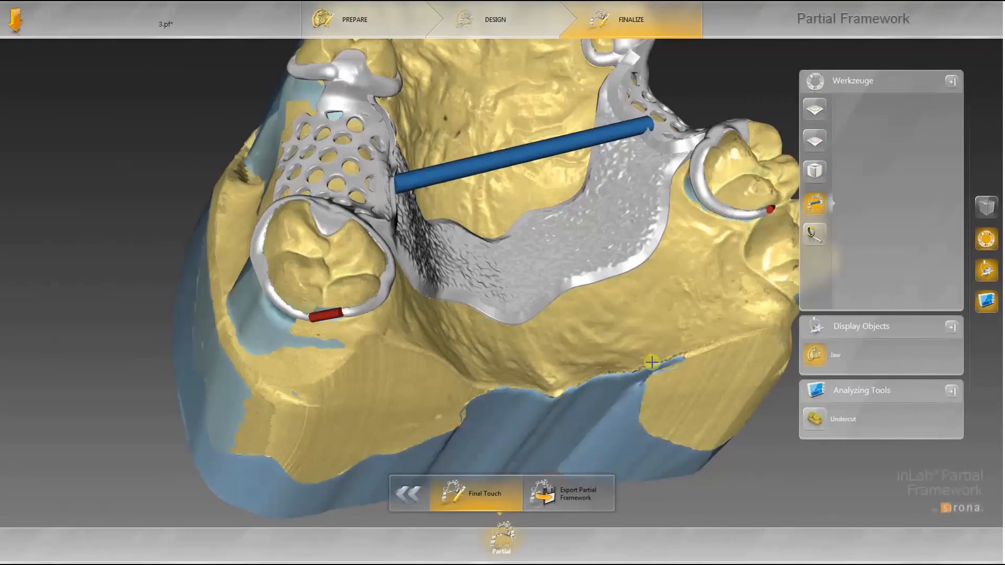
# Step: Hide the jaw model so only the framework is displayed
pyautogui.click(815, 357)
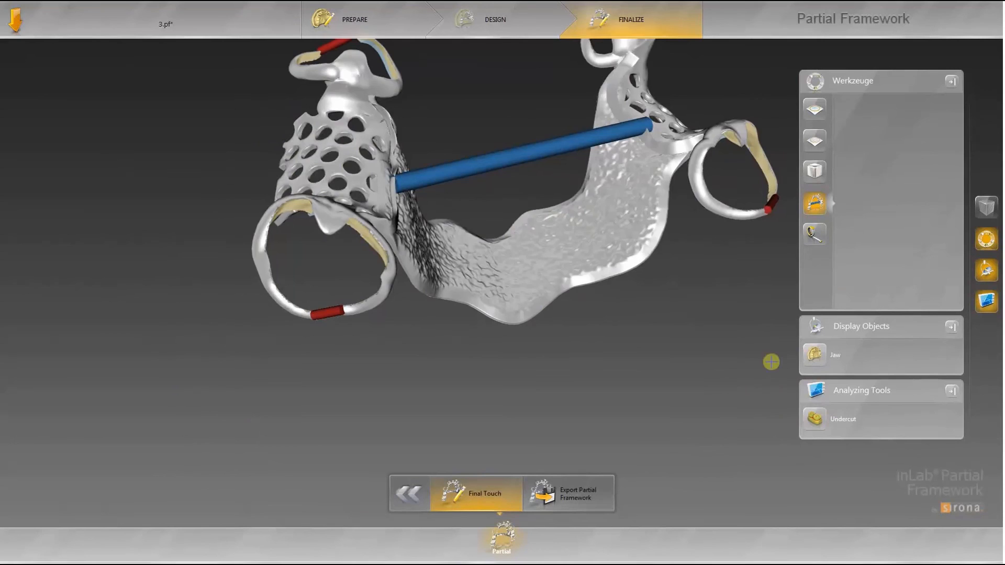
pyautogui.scroll(-3, 691, 375)
pyautogui.moveTo(691, 375); pyautogui.dragTo(691, 374, button='right')
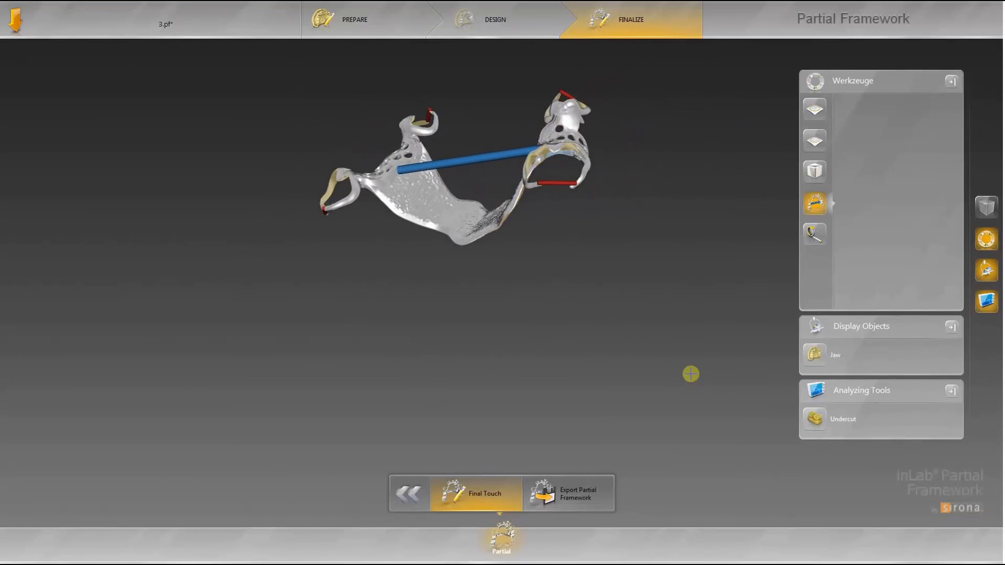
# Step: Export the partial framework as an STL file named testok
pyautogui.click(575, 497)
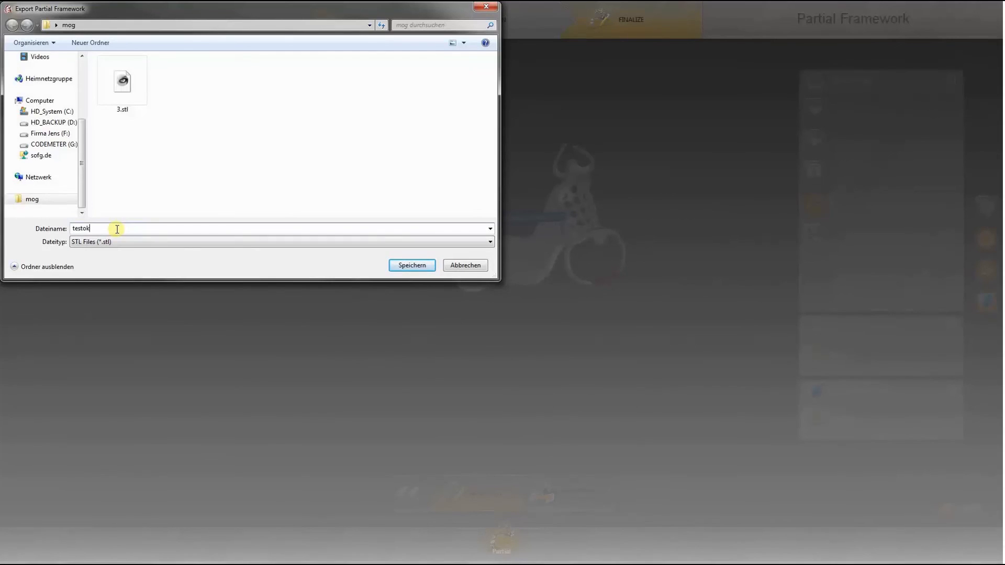
pyautogui.click(413, 266)
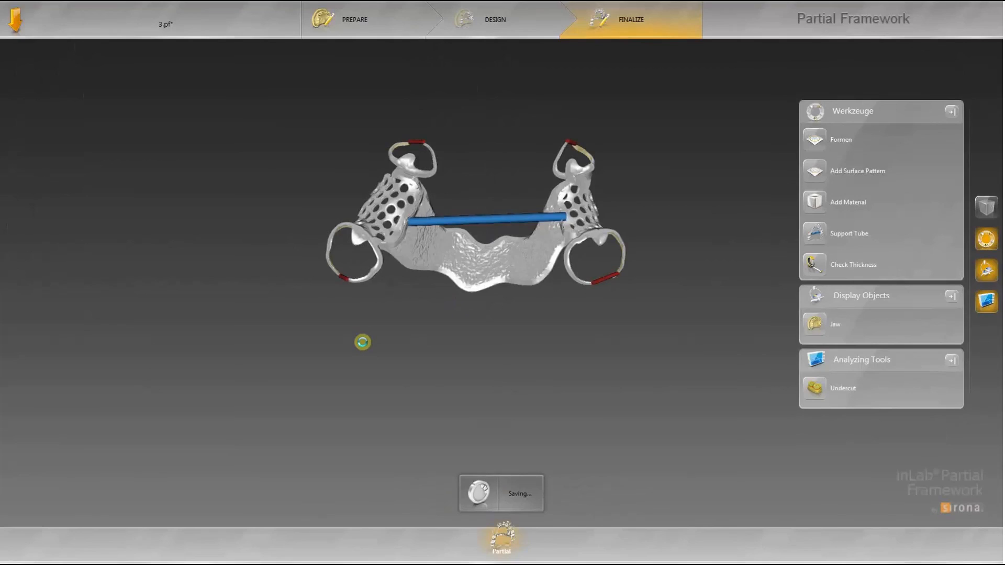